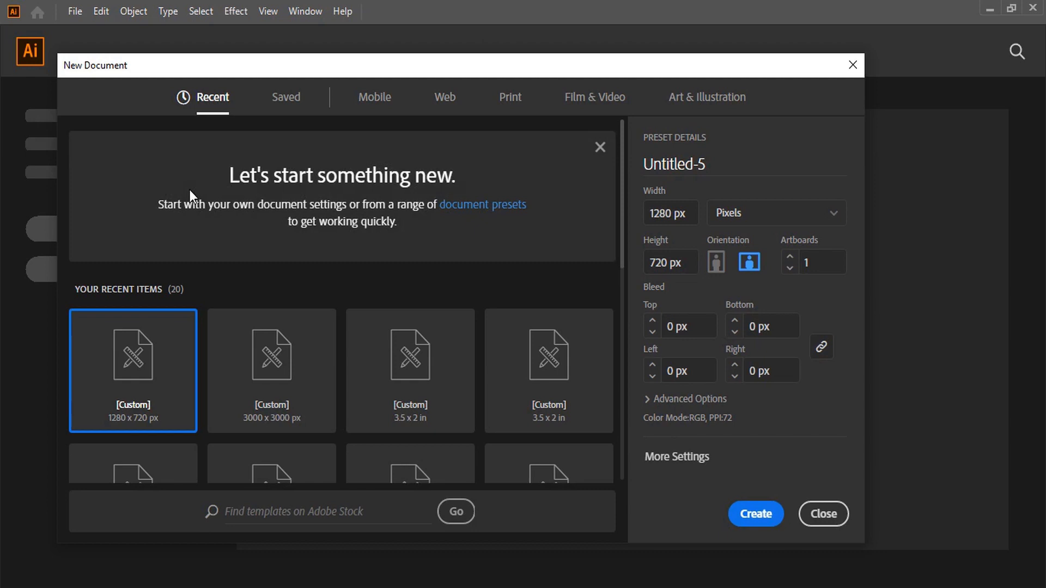
Step: Create a new A4 document at 210 x 297 mm from the recent presets
scroll(425, 278, down, 5)
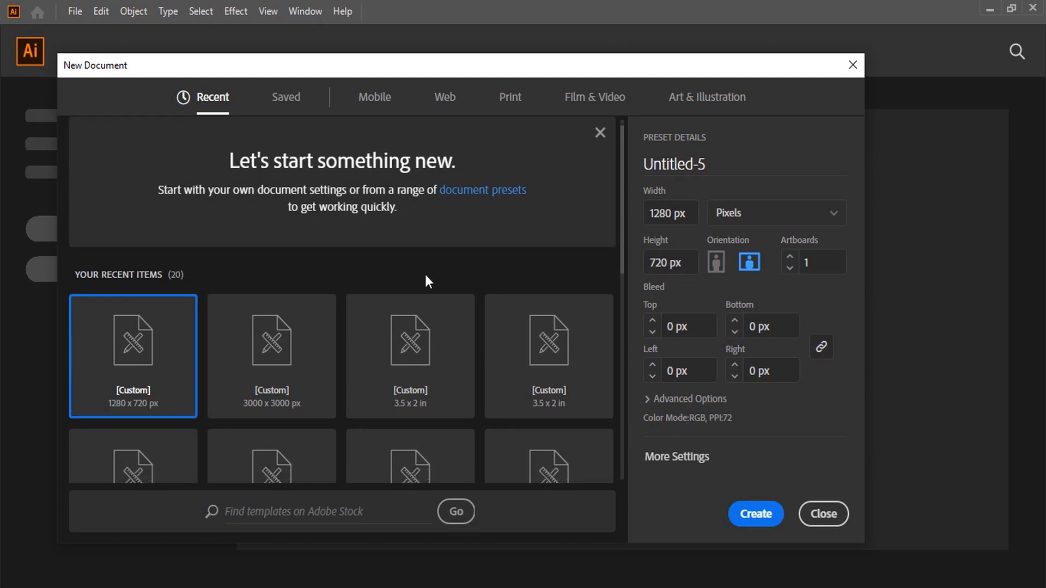
scroll(468, 252, down, 5)
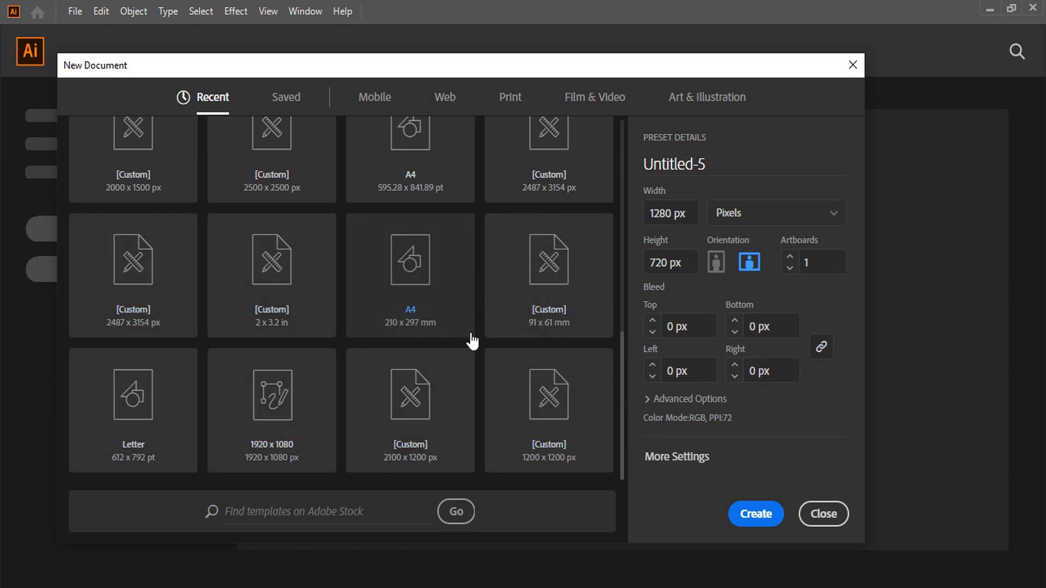
click(422, 260)
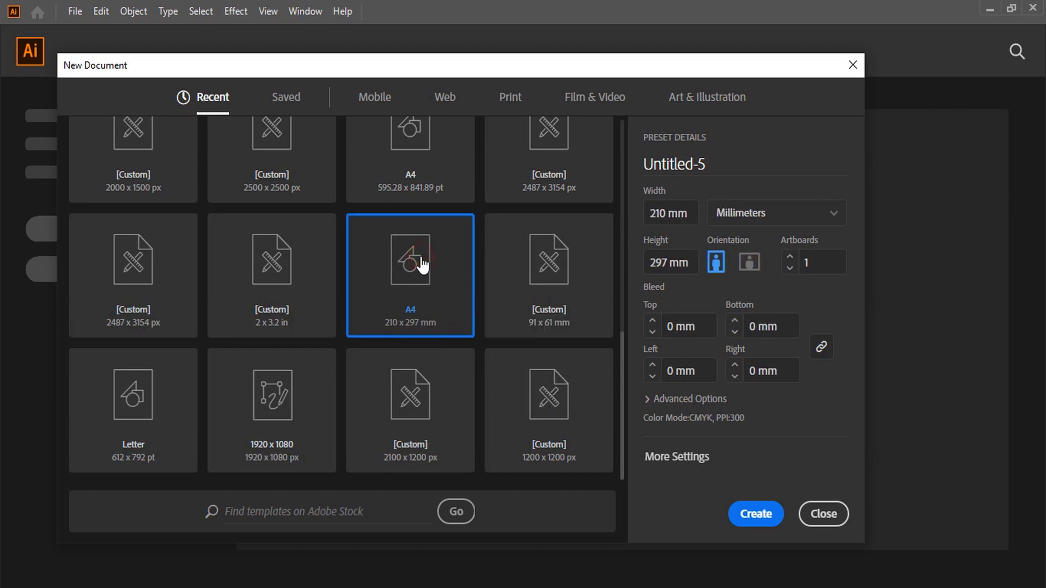
click(750, 517)
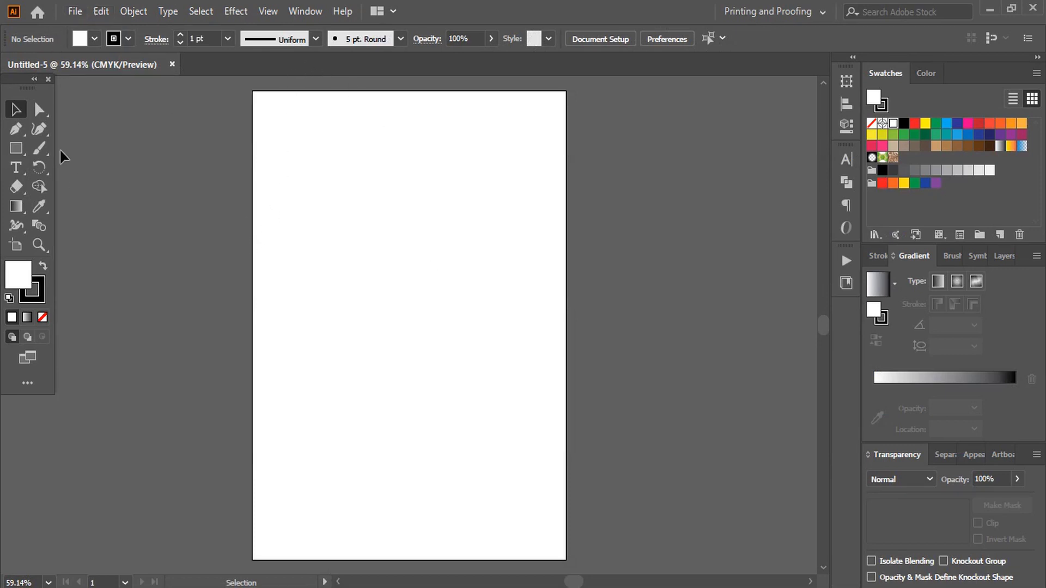
Step: Draw a dark green rectangle without stroke, about 59 mm by 7 mm, in the page's upper-left corner
click(16, 148)
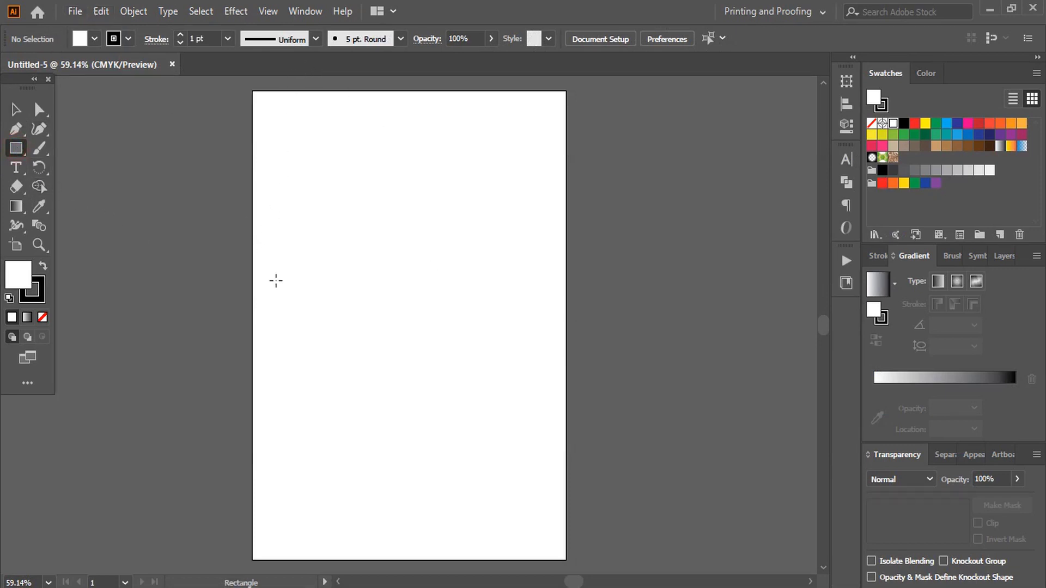
click(925, 134)
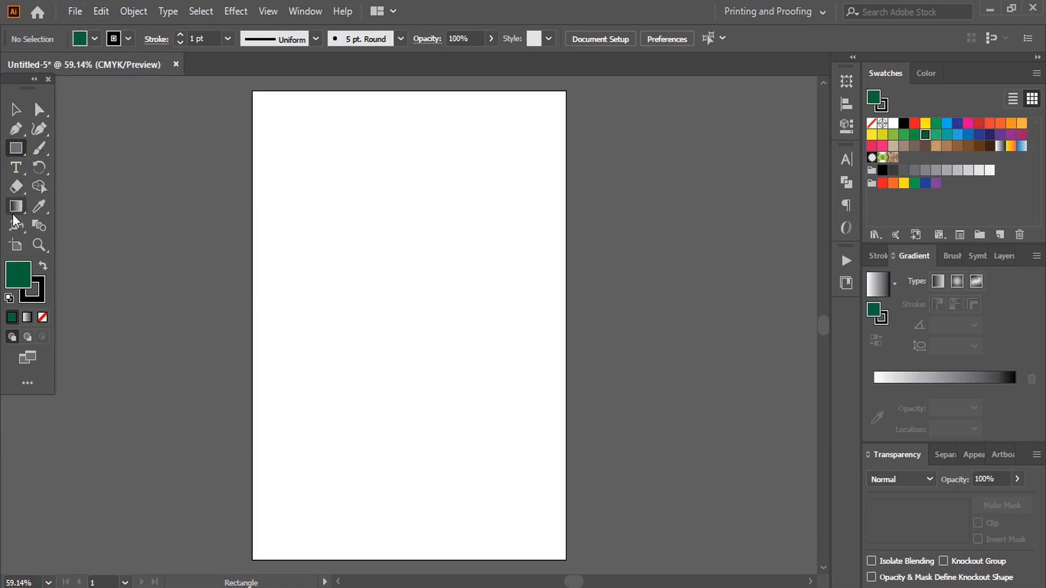
click(37, 295)
click(41, 316)
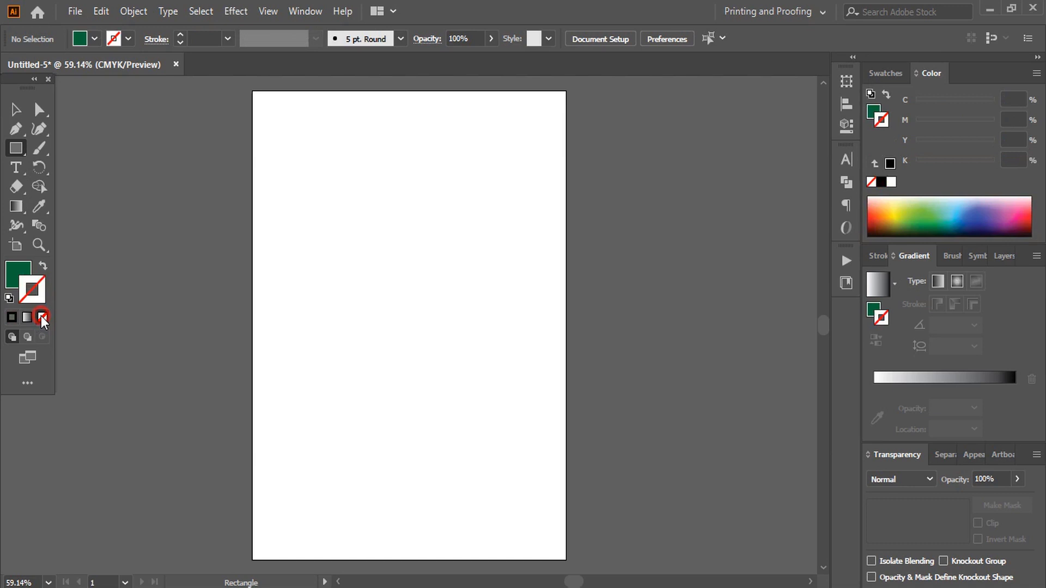
click(18, 271)
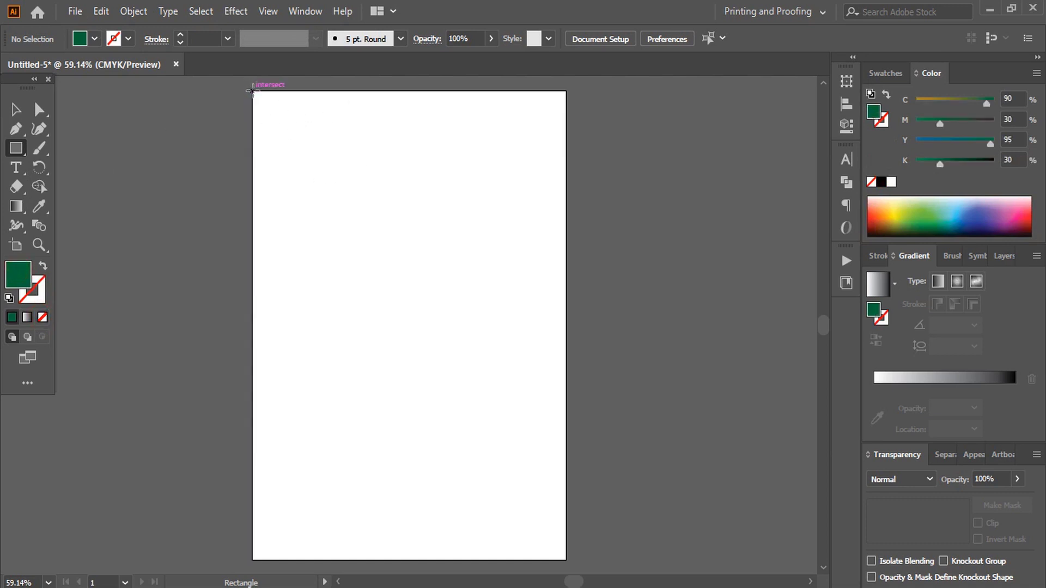
drag(251, 90, 340, 102)
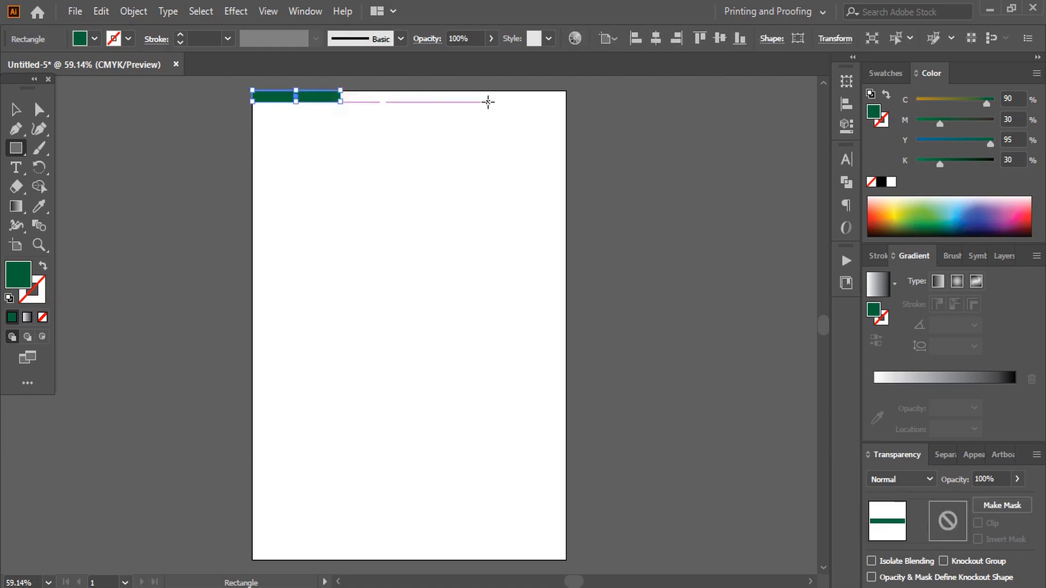
click(15, 109)
click(607, 223)
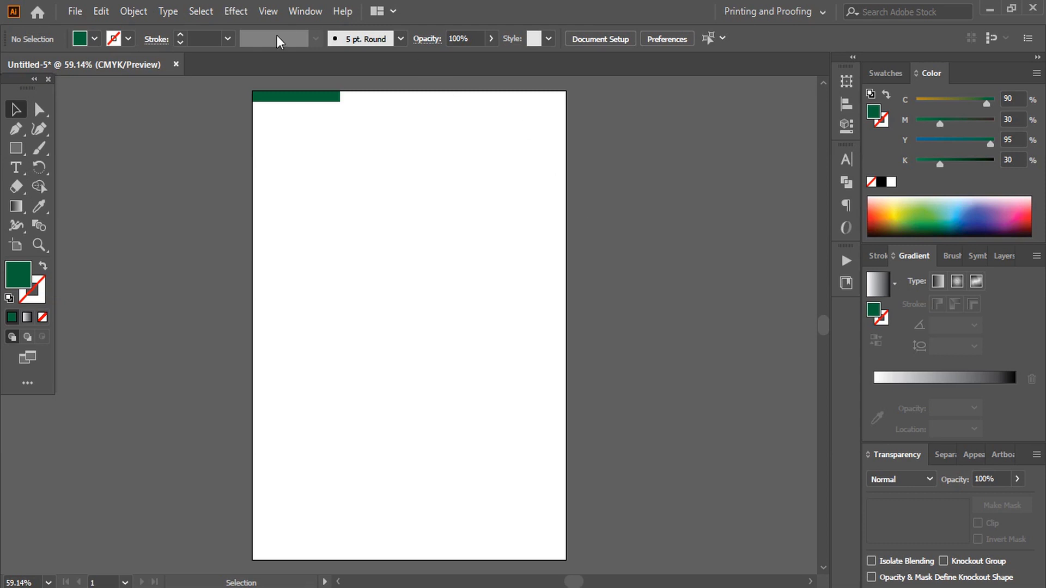
Step: Slant the green bar's right end by moving its lower-right anchor point left to about X 55.4 mm
click(40, 110)
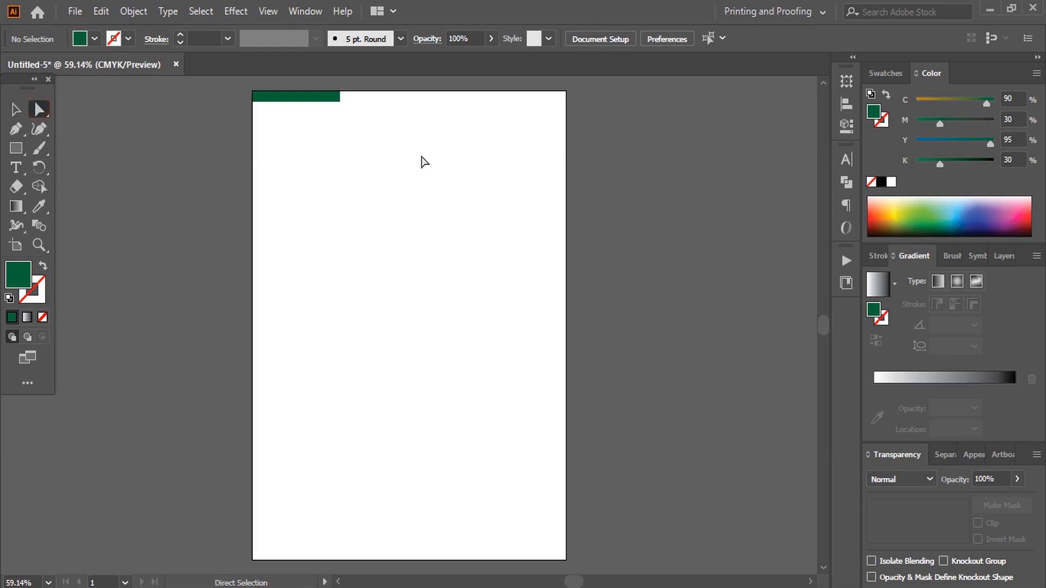
key(ctrl+plus)
key(ctrl+plus)
key(ctrl+plus)
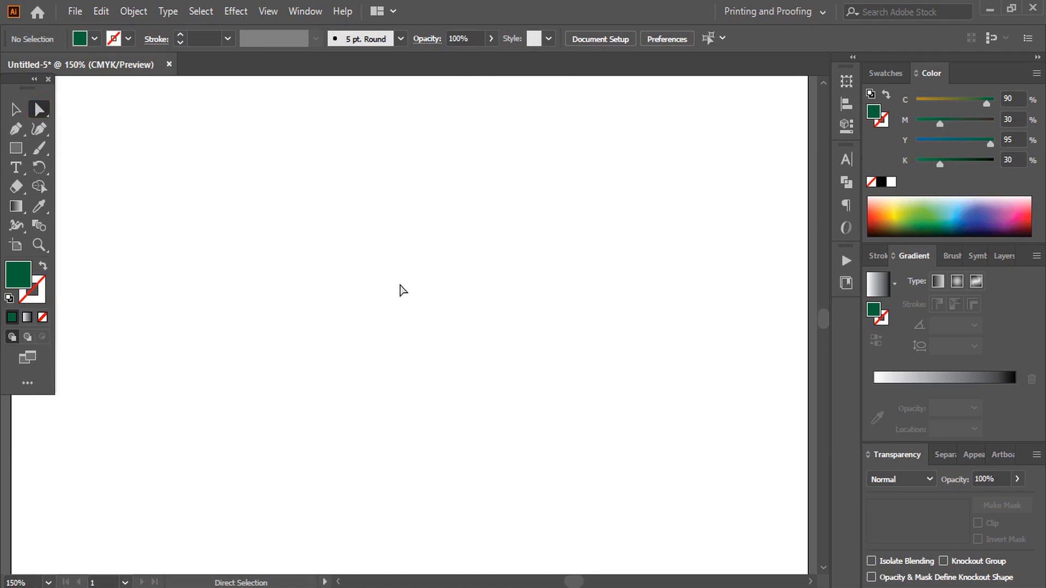
scroll(408, 283, up, 3)
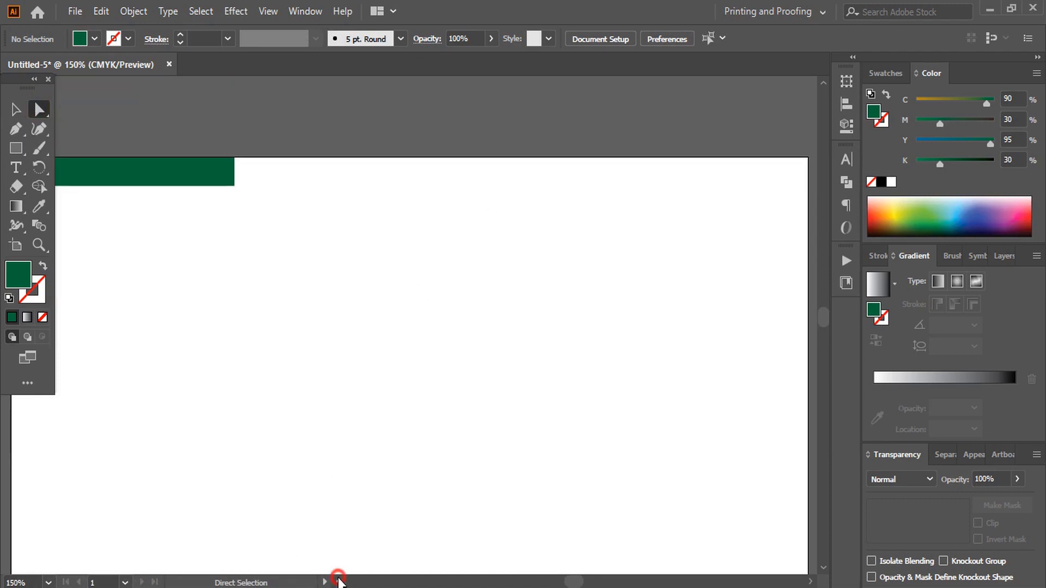
click(337, 580)
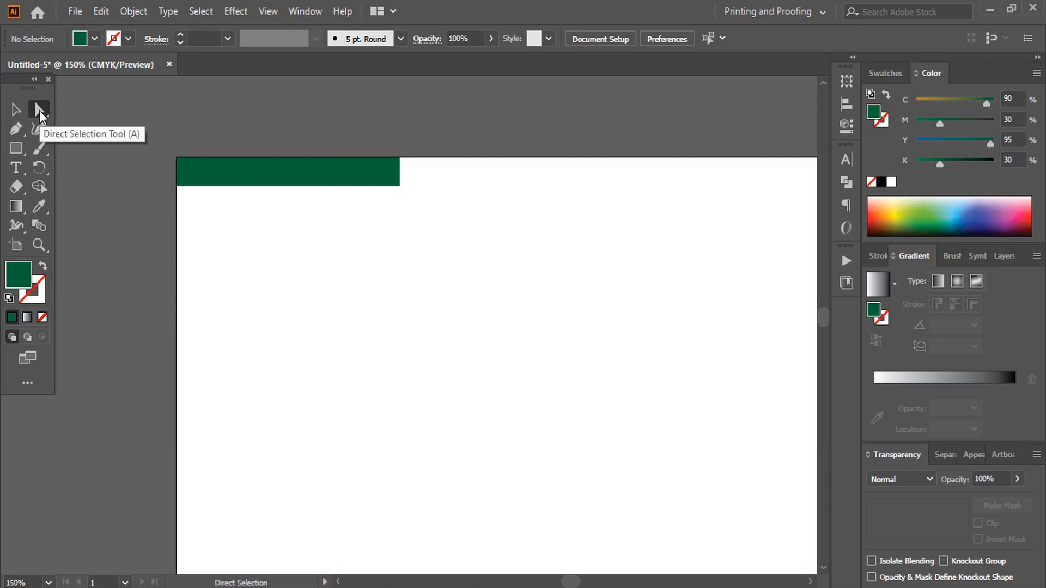
click(400, 188)
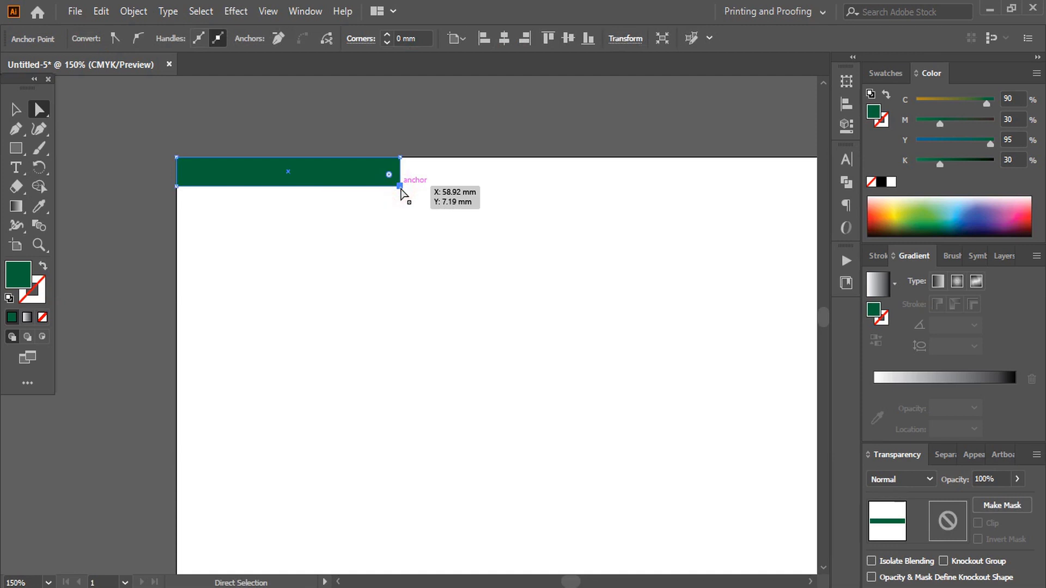
key(Left)
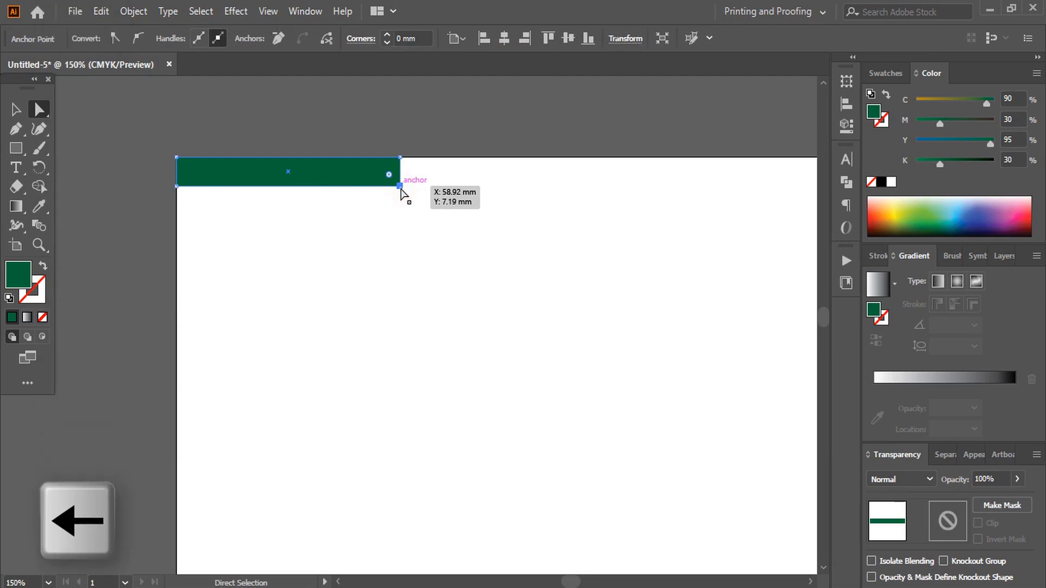
key(Left)
key(Left)
key(Left)
key(Left)
key(Left)
key(Left)
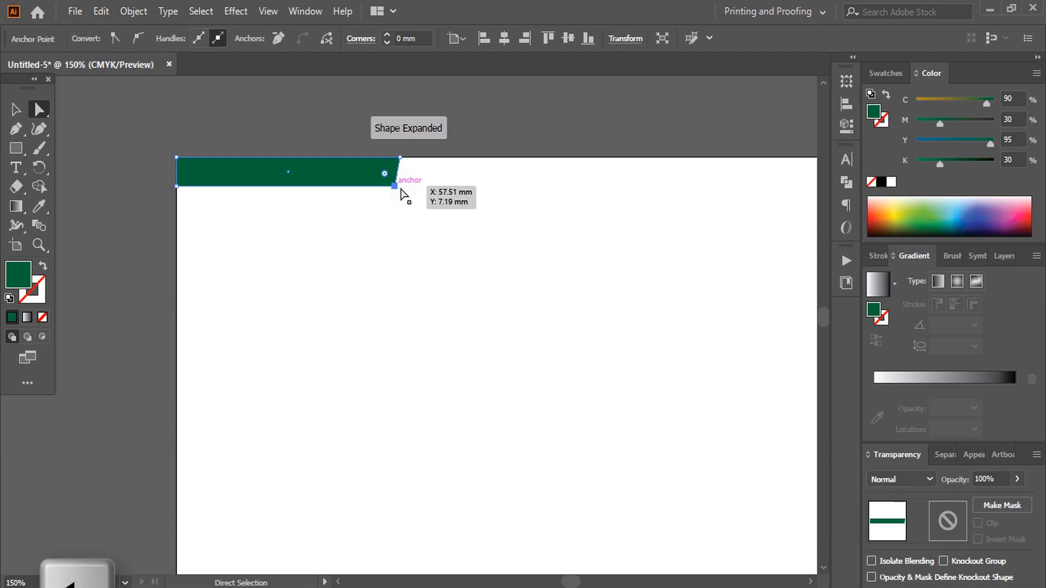
key(Left)
key(Left)
key(Left)
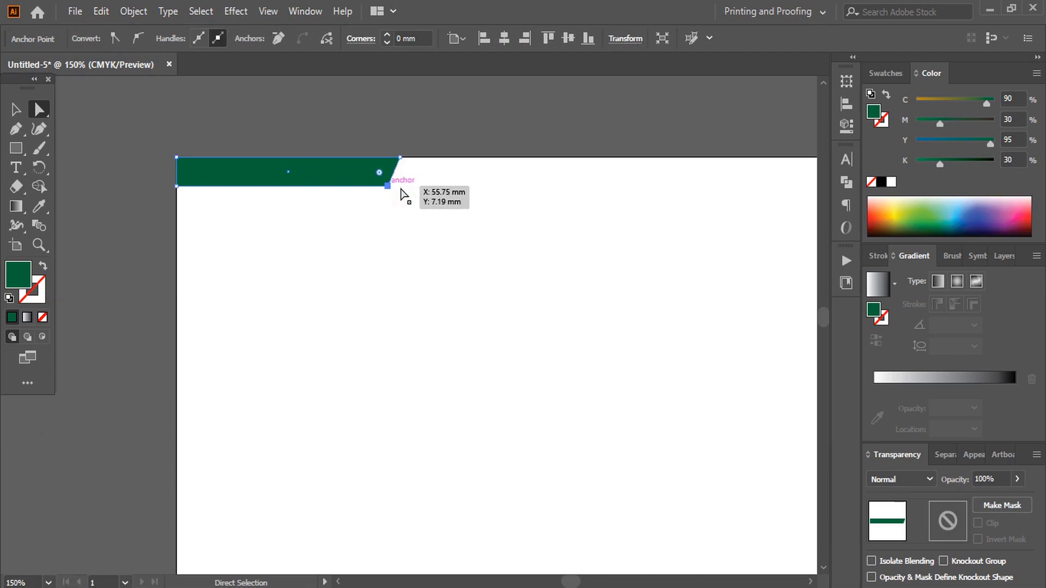
key(Left)
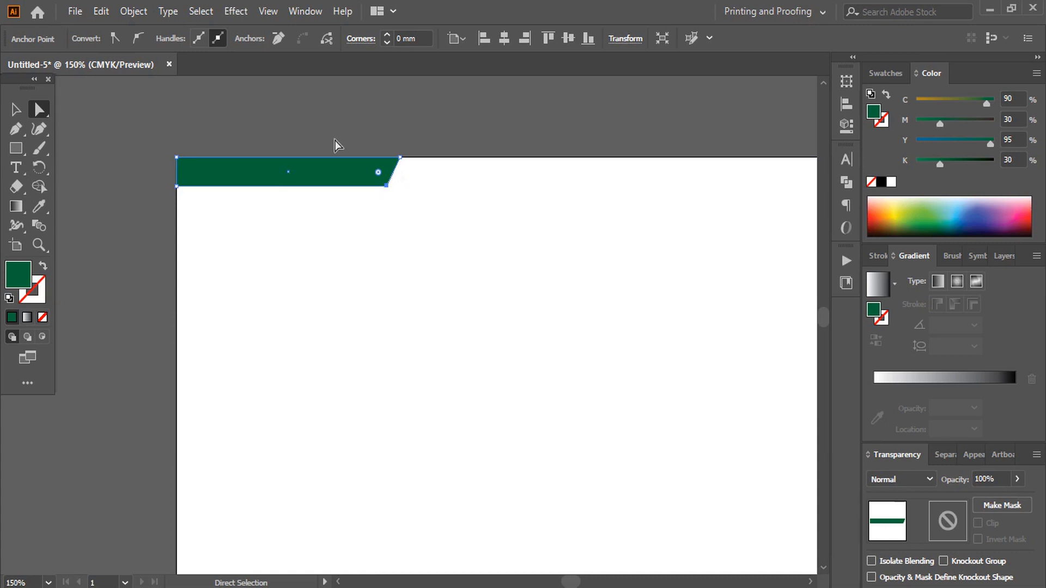
click(15, 109)
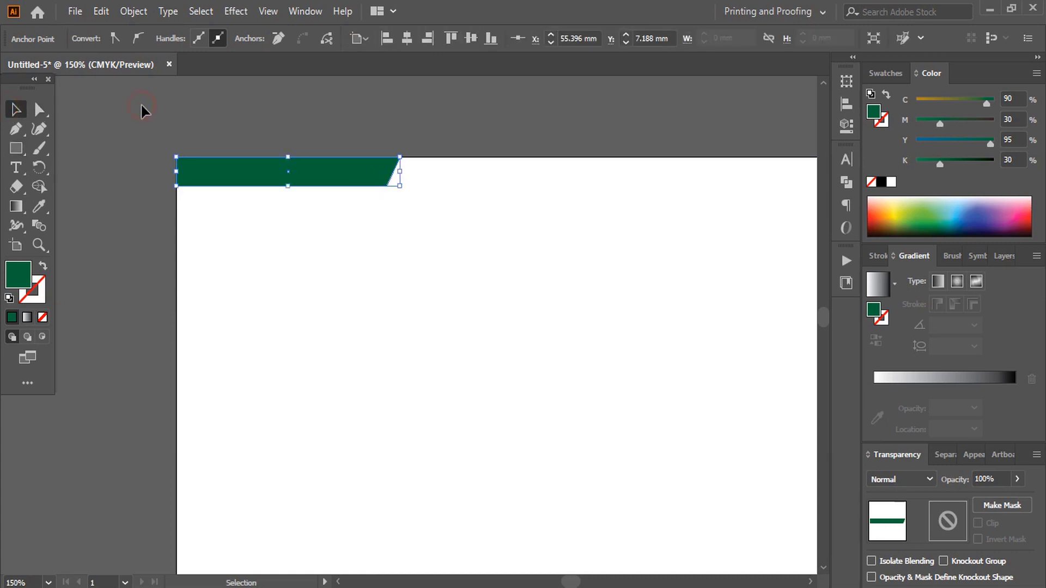
click(140, 103)
Step: Duplicate the slanted green bar and place the copy on the page's bottom edge, near the middle
key(ctrl+0)
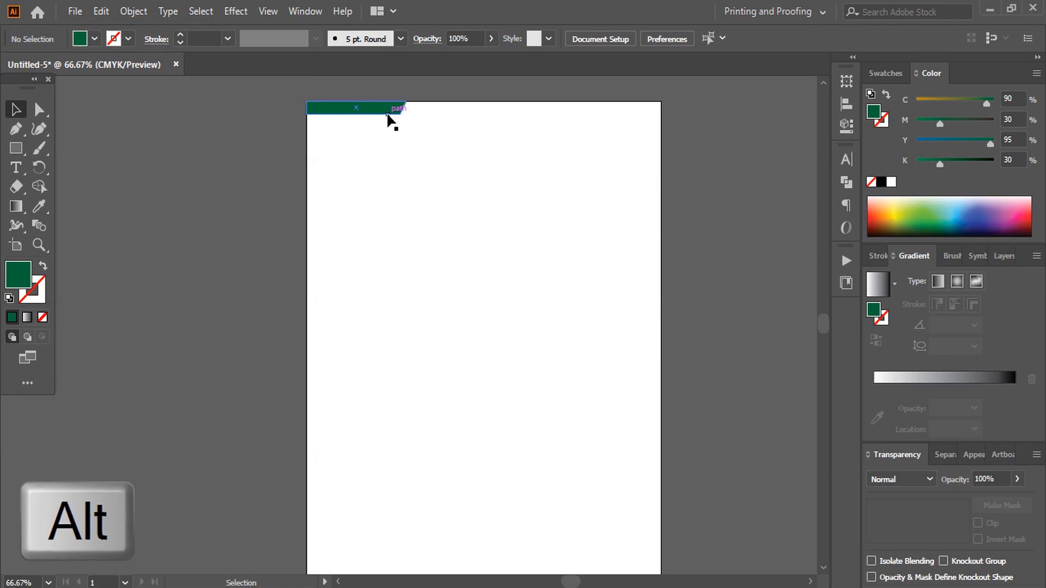
drag(389, 120, 398, 556)
scroll(492, 393, down, 5)
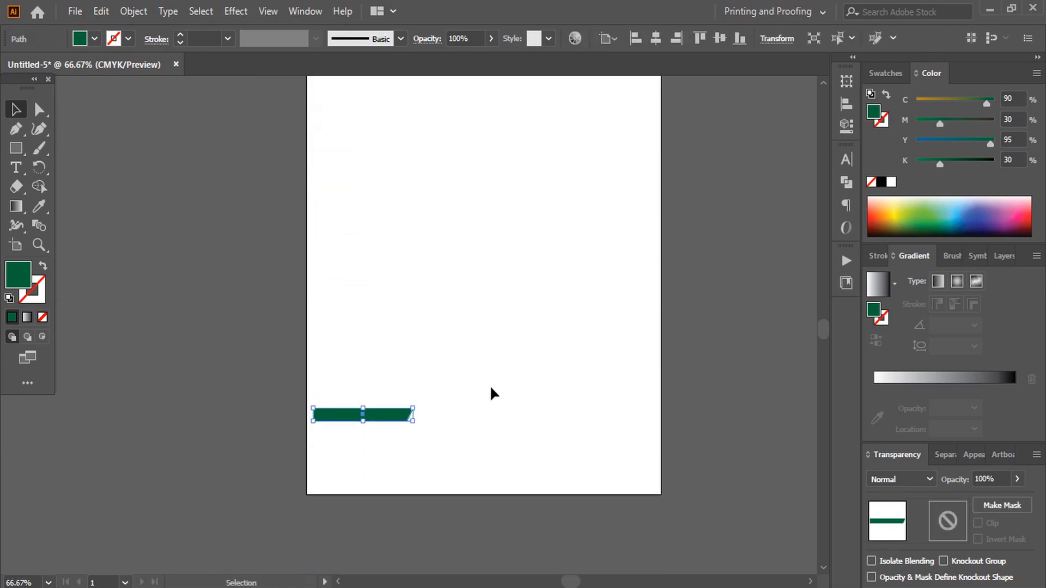
drag(390, 379, 495, 456)
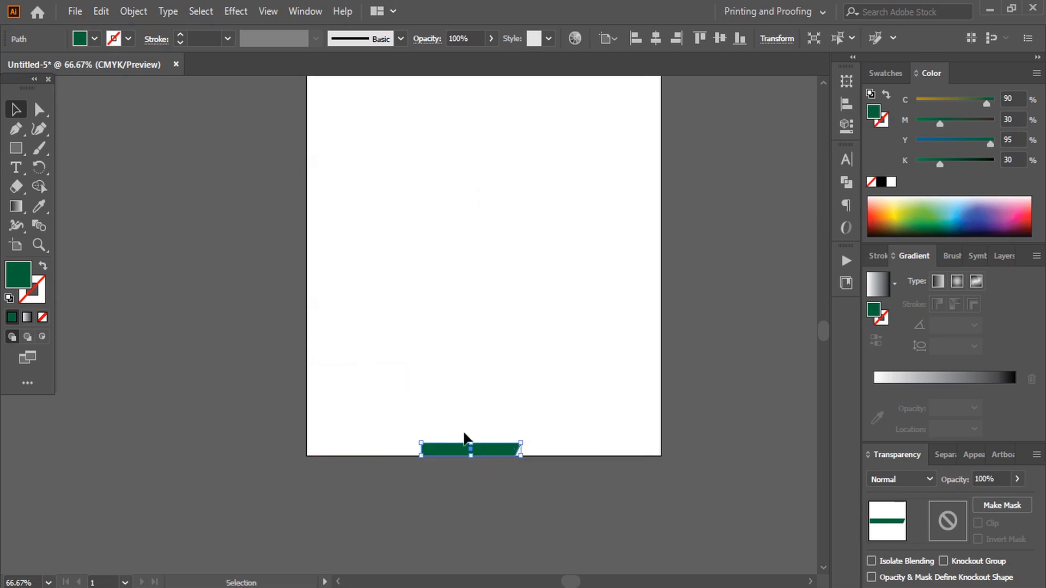
Step: Extend the bottom bar to the page's left edge by moving its two left anchor points, keeping the slanted right end
click(38, 108)
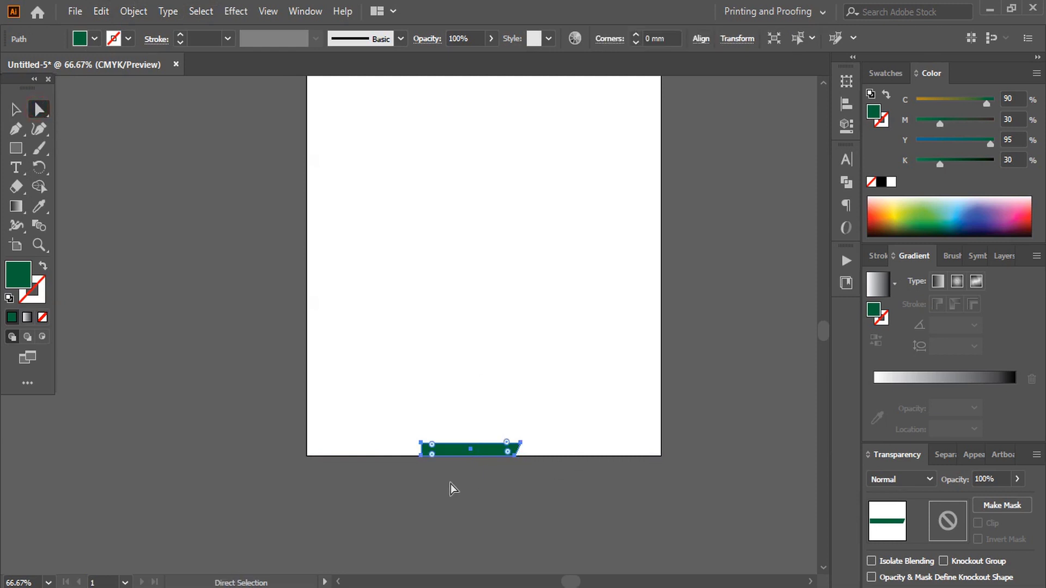
mouse_move(423, 444)
mouse_down()
mouse_move(422, 466)
mouse_move(422, 457)
mouse_up()
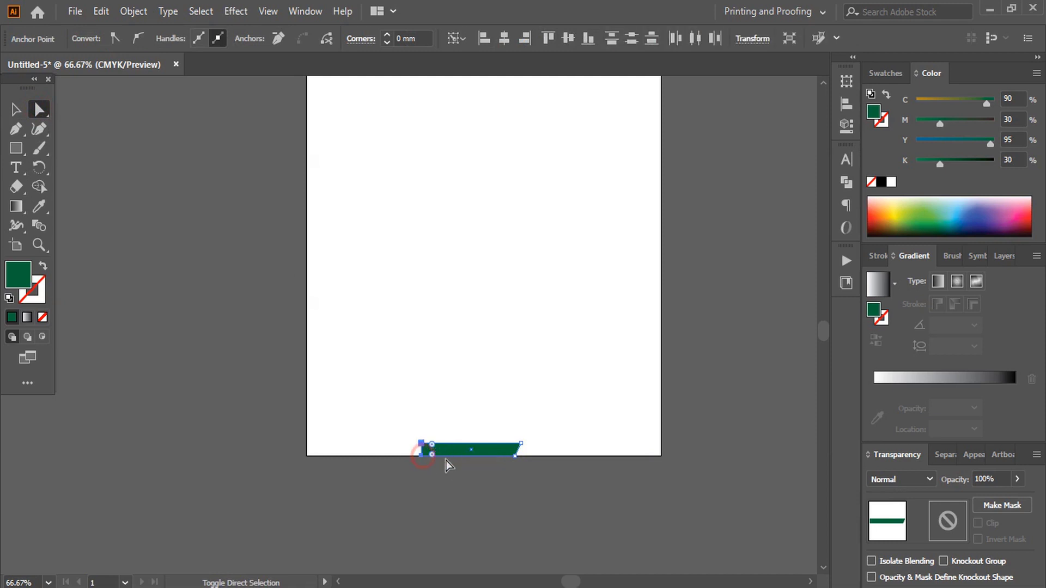
key(Left)
key(Left)
key(Left)
key(Left)
key(Left)
key(Left)
key(Left)
key(Left)
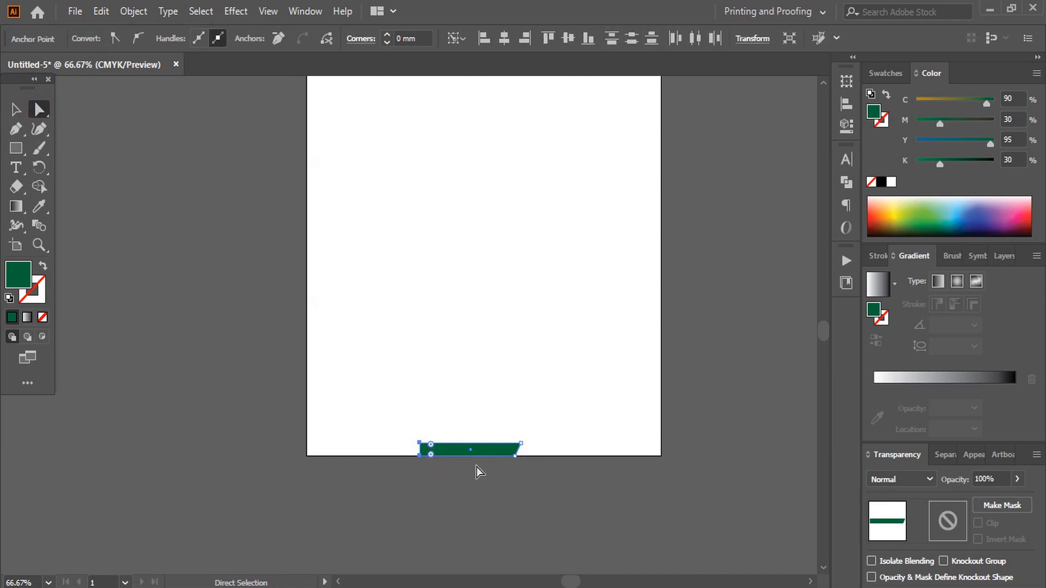
key(Left)
key(Left)
key(Left)
key(Left)
key(Left)
key(Left)
key(Left)
key(Left)
key(Left)
key(Left)
key(Left)
key(Left)
key(Left)
key(Left)
key(Left)
key(Left)
key(Left)
key(Left)
key(Left)
key(Left)
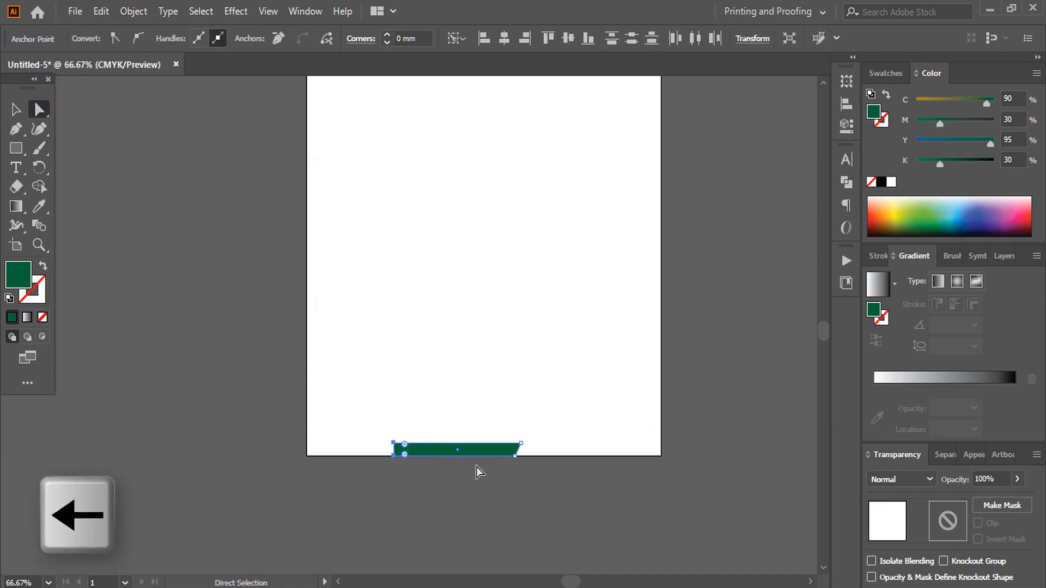
key(Left)
key(Left)
key(Left)
key(Left)
key(Left)
key(Left)
key(Left)
key(Left)
key(Left)
key(Left)
key(Left)
key(Left)
key(Left)
key(Left)
key(Left)
key(Left)
key(Left)
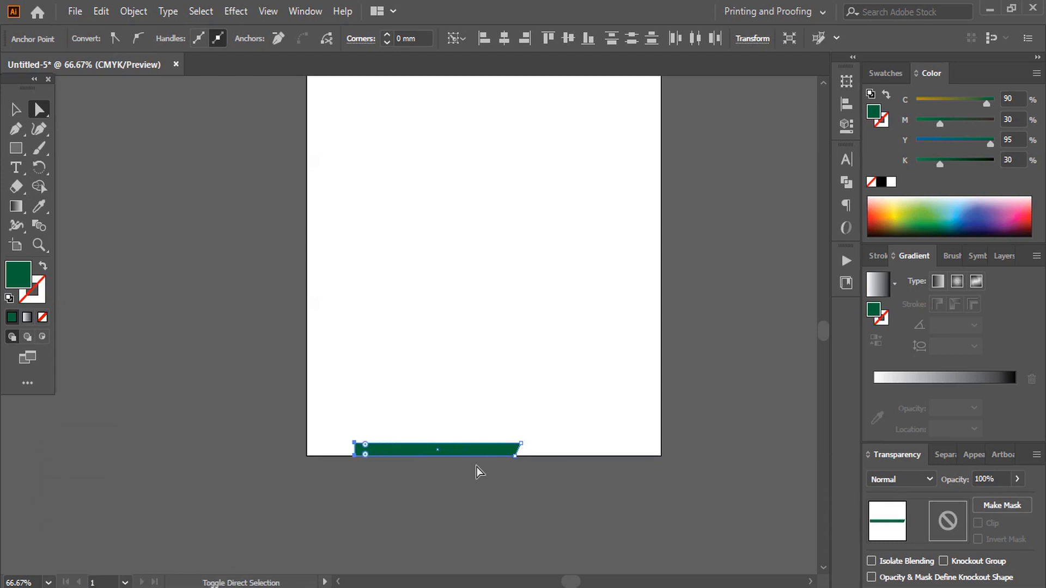
key(shift+Left)
key(shift+Left)
key(shift+Left)
key(shift+Left)
key(shift+Left)
key(shift+Left)
key(shift+Left)
key(shift+Left)
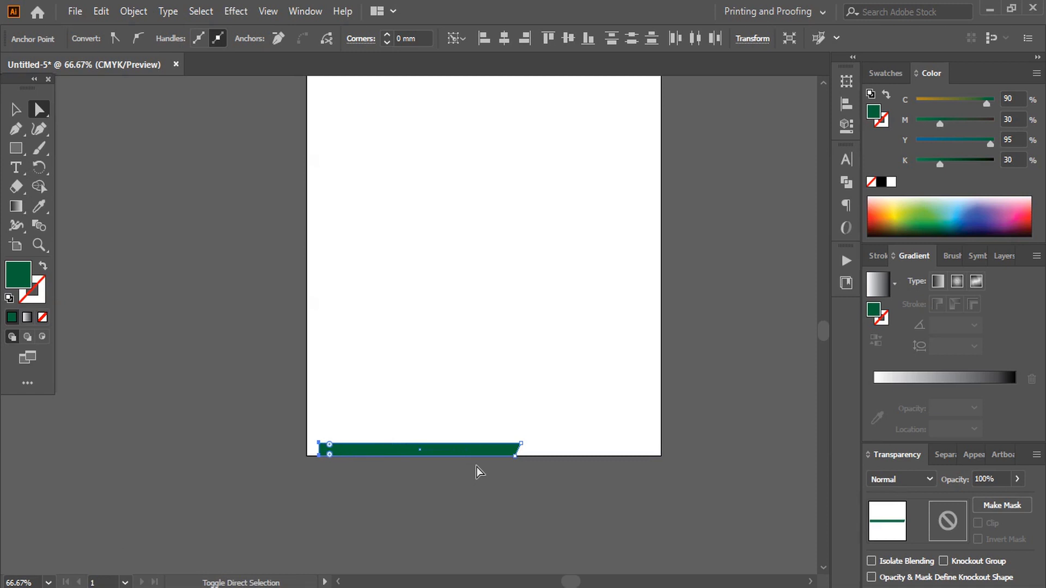
key(Left)
key(Left)
key(Left)
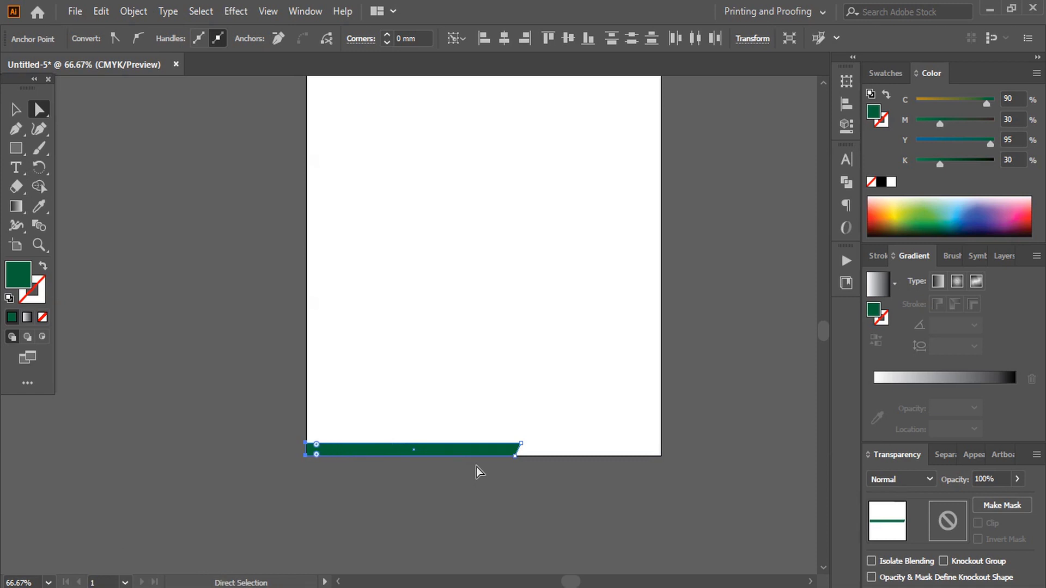
click(439, 511)
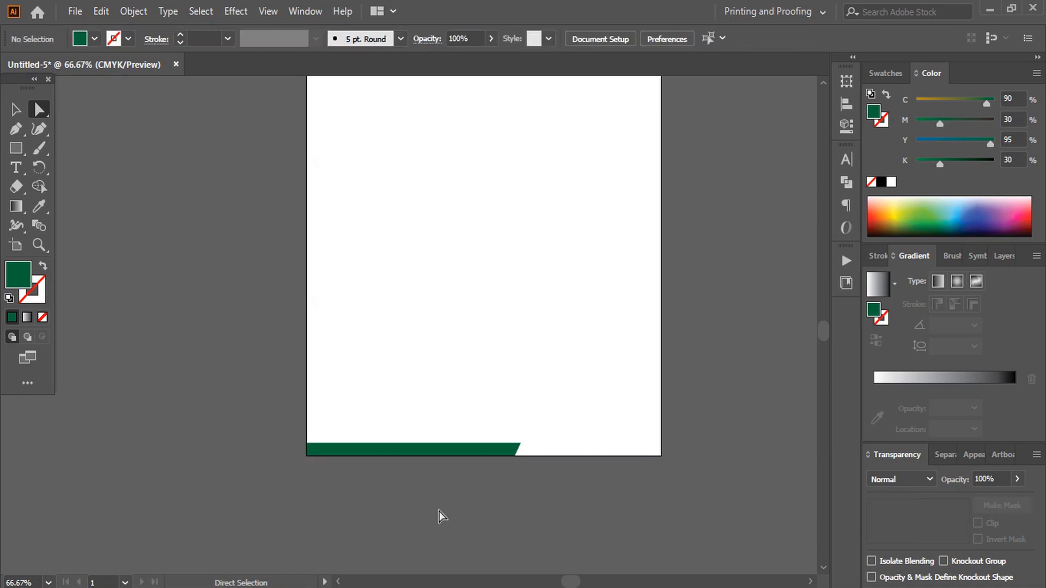
Step: Draw a roughly square dark green rectangle in the page's lower-right corner
click(16, 149)
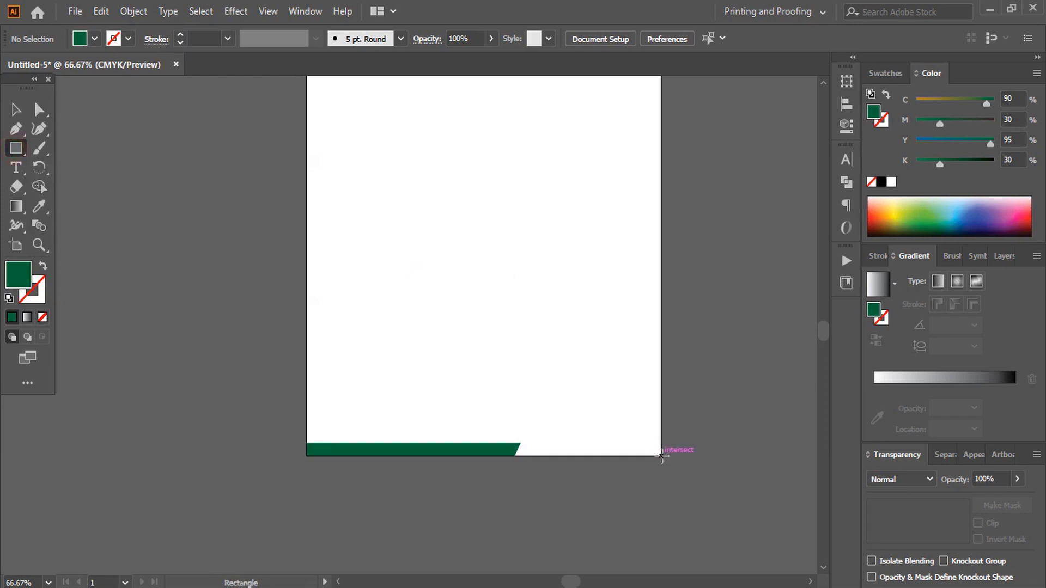
drag(661, 455, 604, 398)
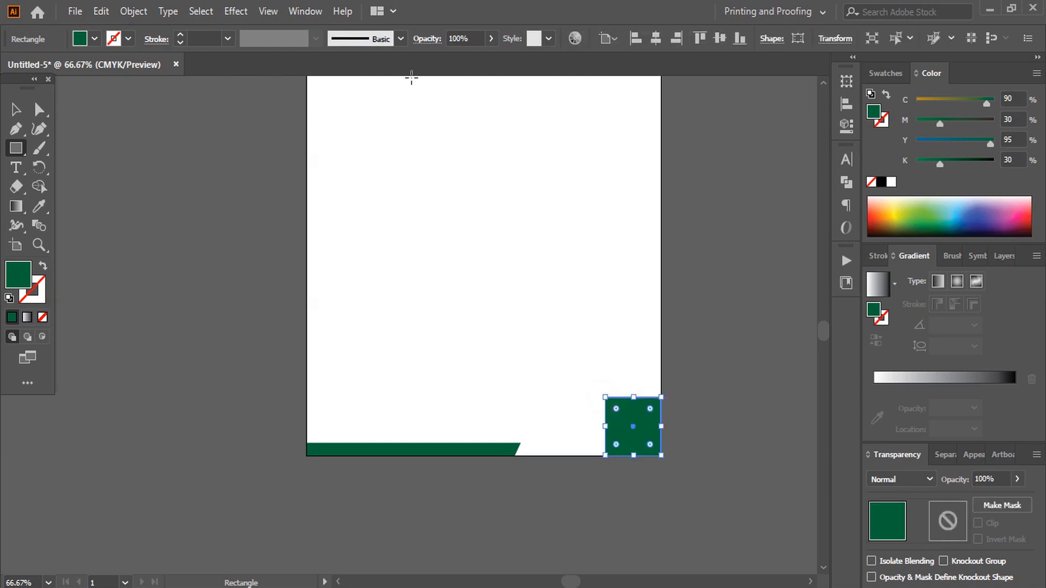
Step: Turn the green square in the page's lower-right corner into a right triangle by deleting its upper-left anchor point
click(15, 131)
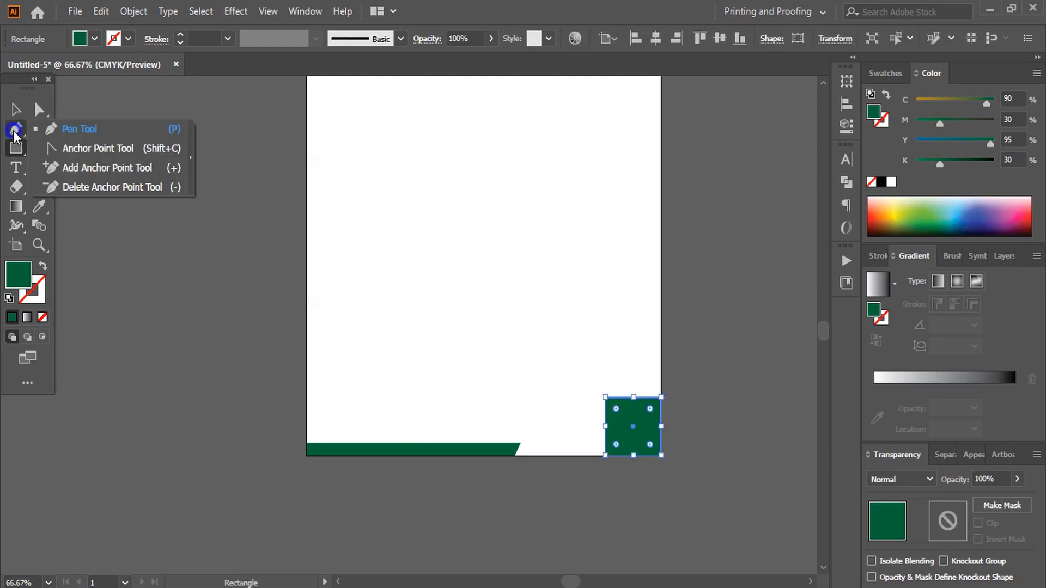
click(98, 188)
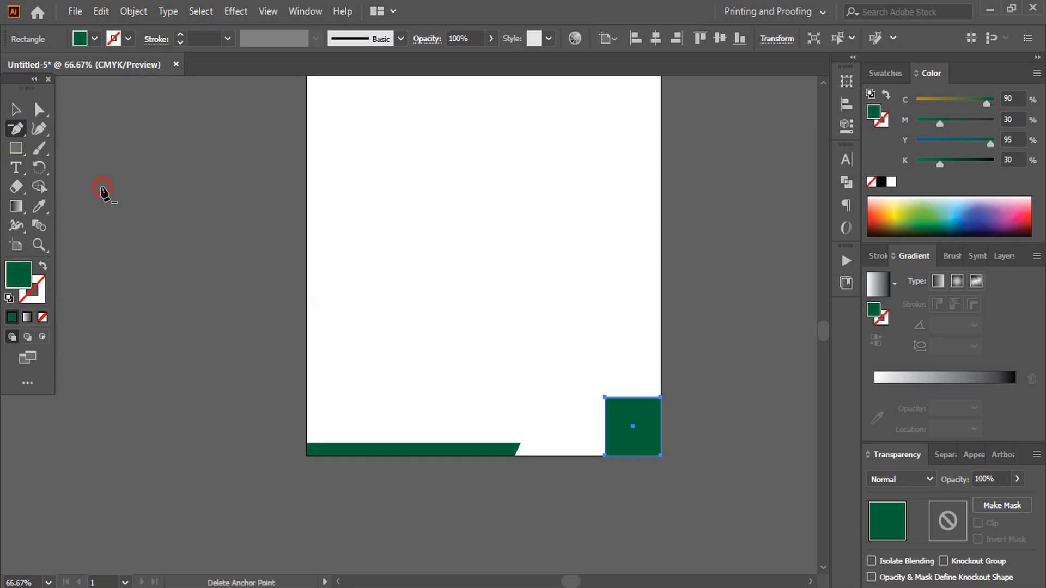
click(606, 398)
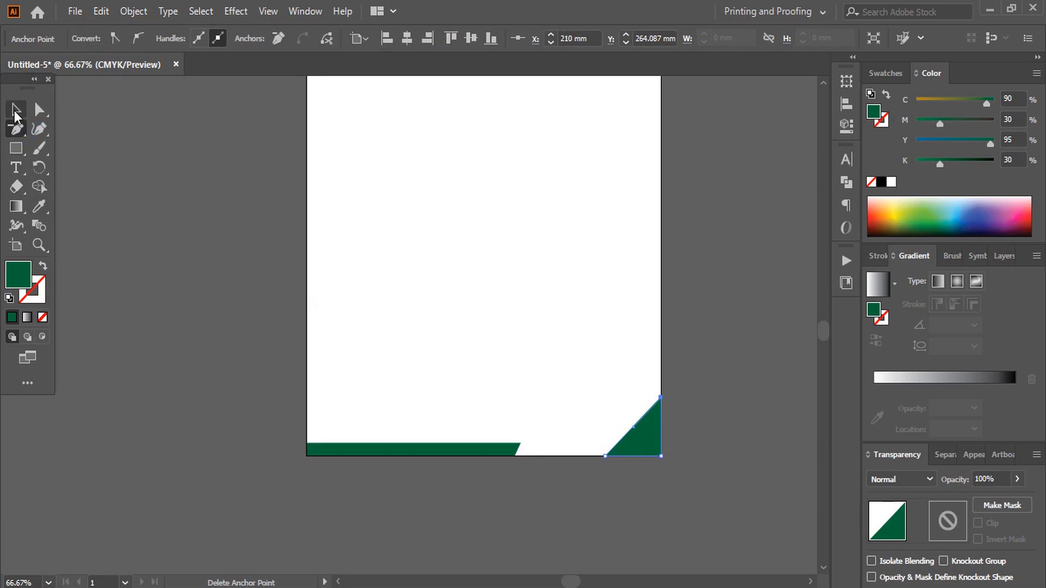
key(v)
click(698, 415)
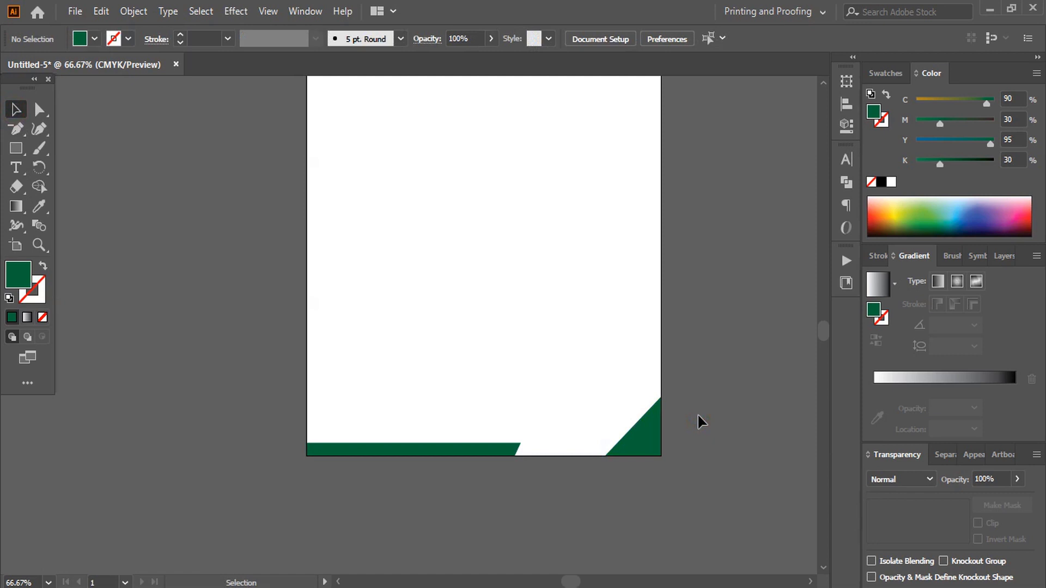
Step: Nudge the slanted green bottom bar upward to leave a narrow white strip between it and the page's bottom edge
click(485, 451)
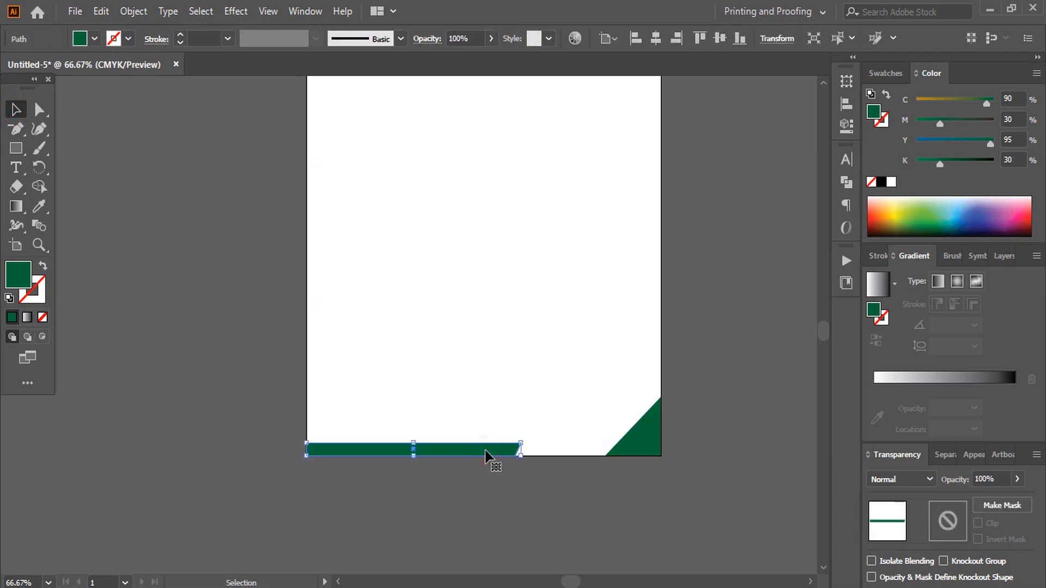
key(ctrl+1)
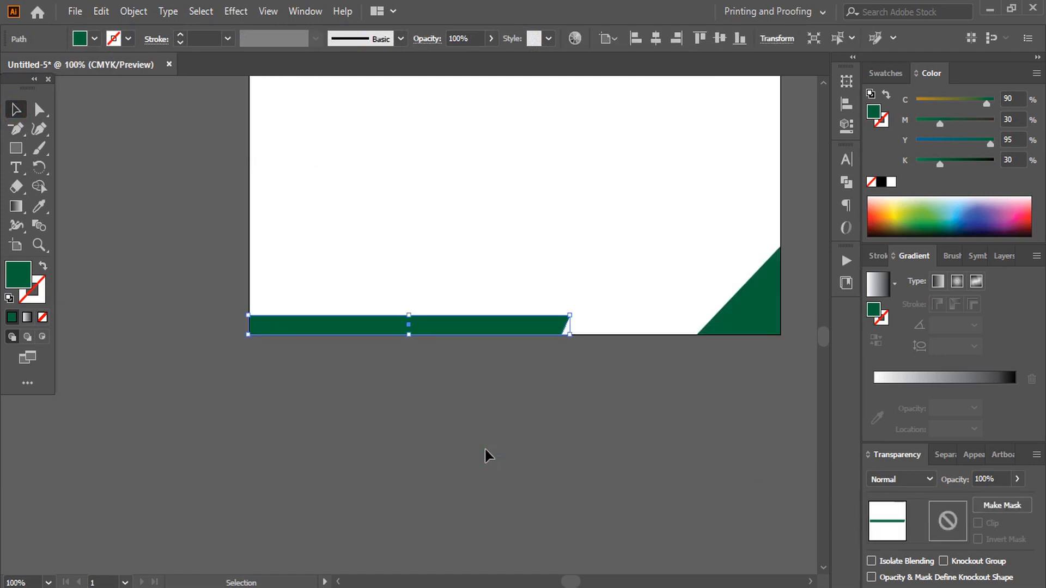
key(Up)
key(Up)
key(Up)
key(Up)
key(Up)
key(Up)
key(Up)
key(Up)
key(Up)
key(Up)
key(Up)
key(Up)
key(Up)
key(Up)
key(Up)
key(Up)
key(Up)
key(Up)
key(Up)
key(Up)
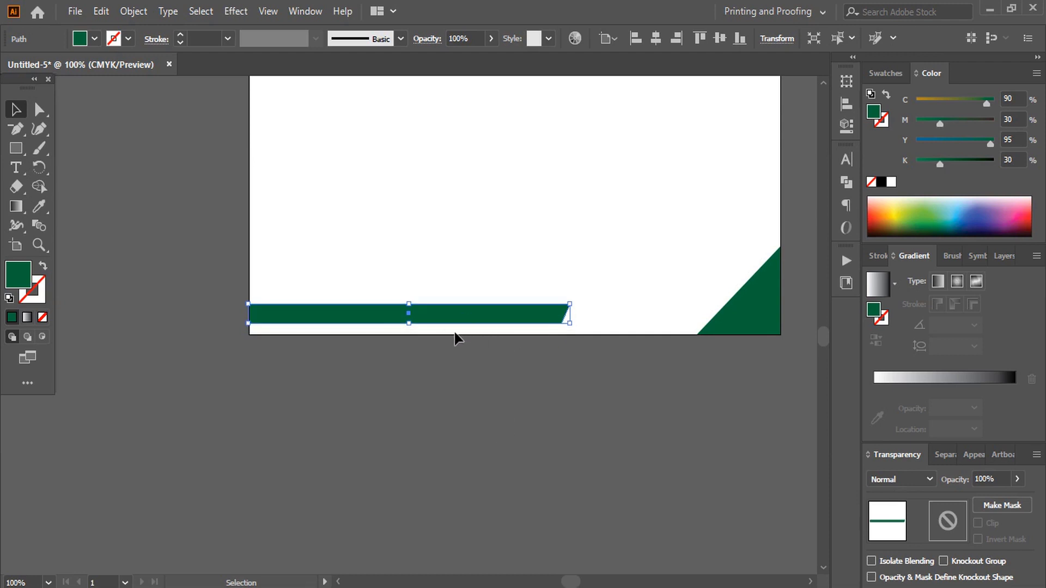
key(Down)
key(Down)
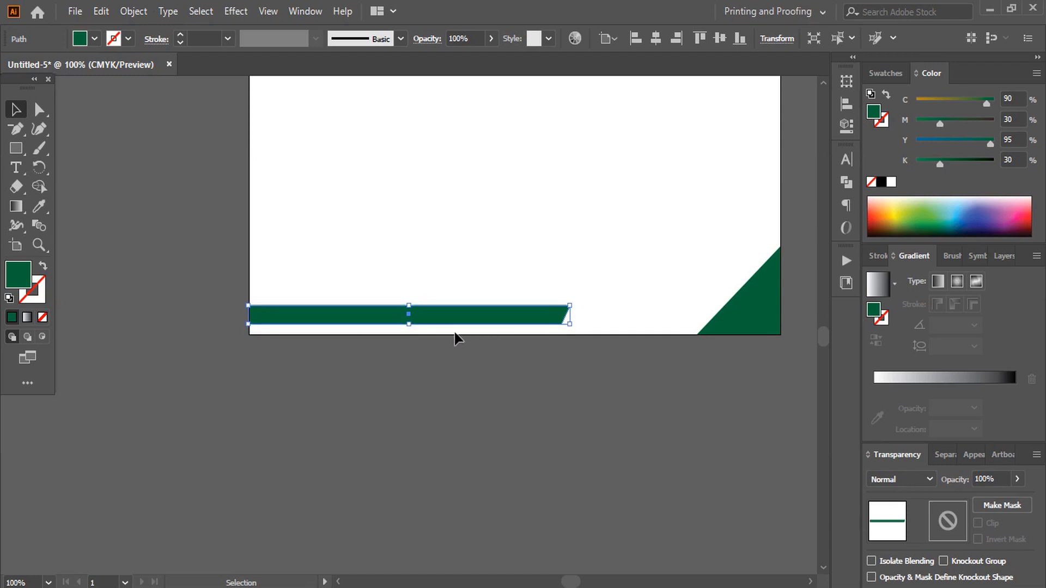
click(486, 393)
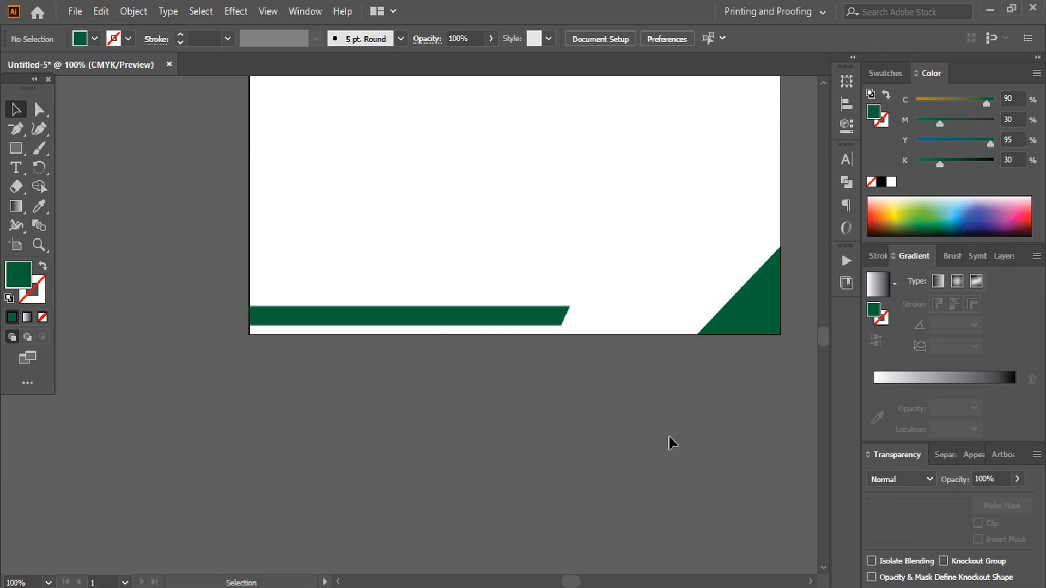
Step: Draw a full-width rectangle from the green bar's top edge to the page bottom and darken its fill to K 84%
click(811, 581)
click(811, 582)
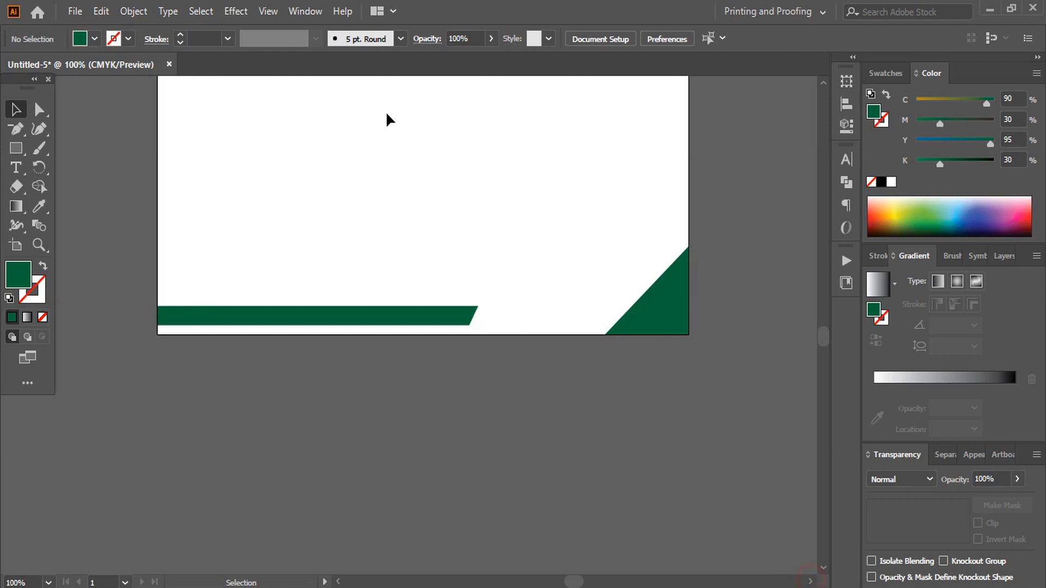
click(14, 148)
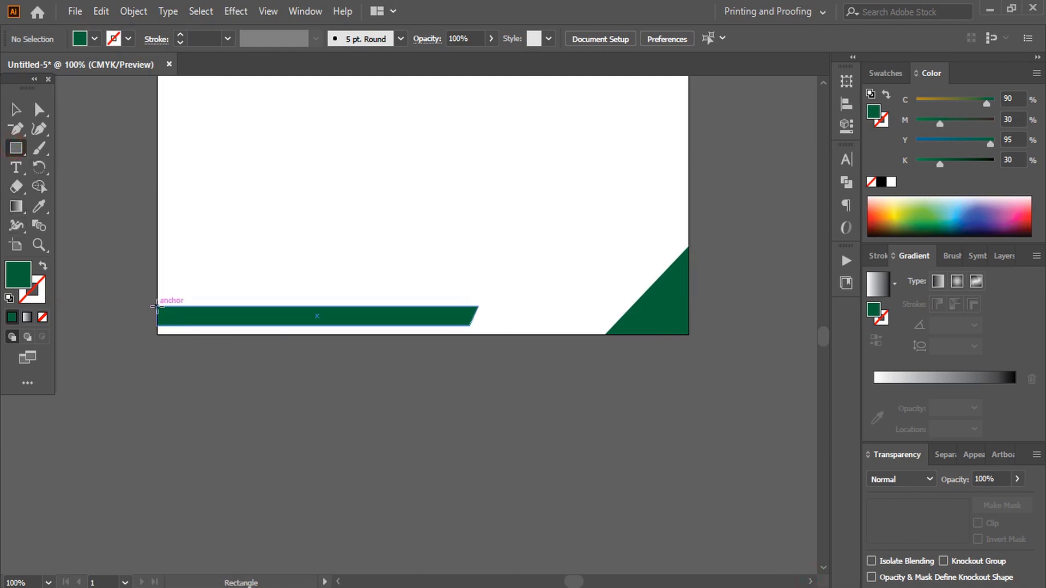
drag(157, 307, 689, 336)
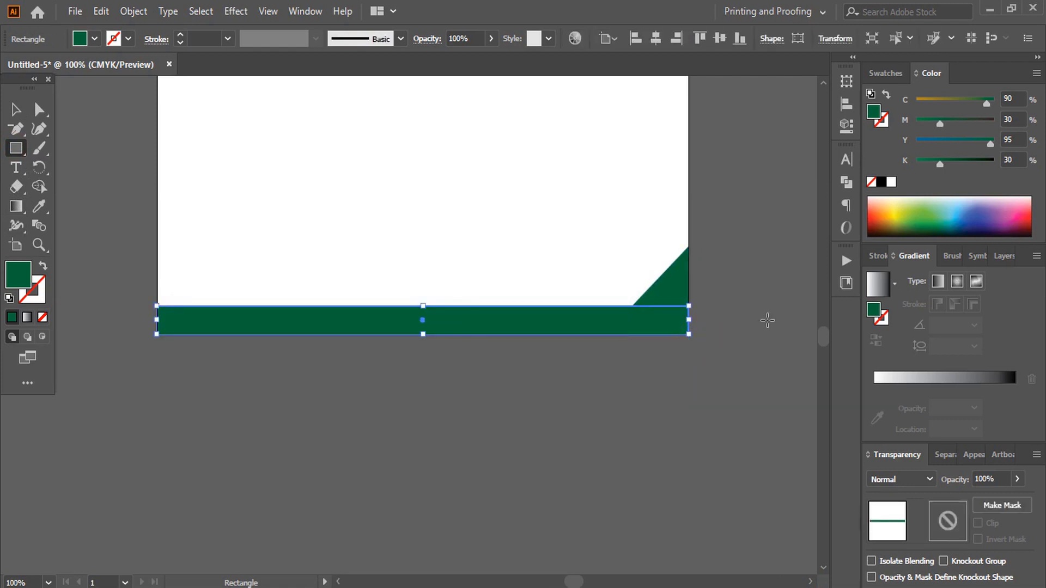
click(982, 160)
click(15, 108)
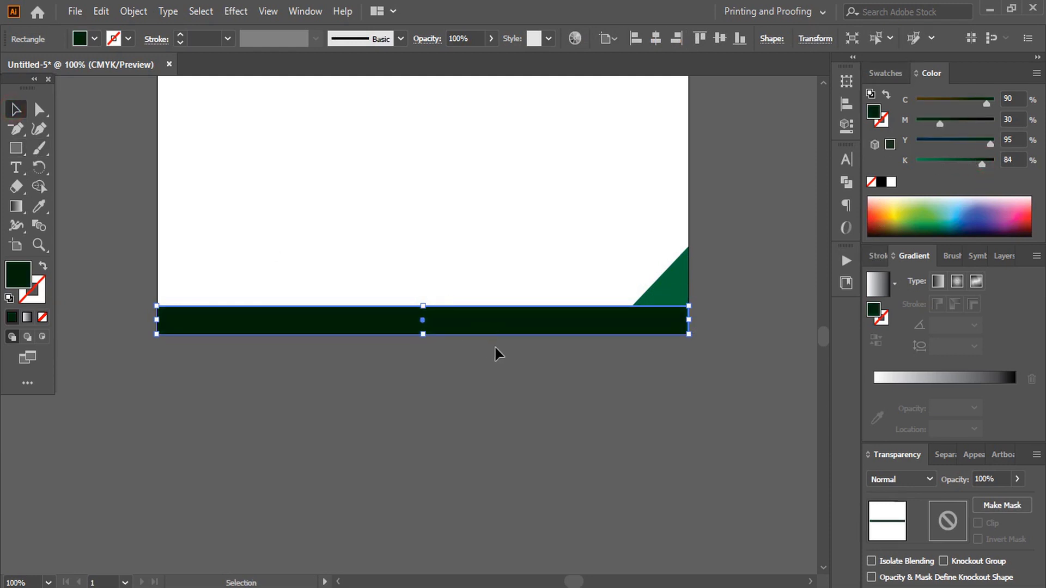
Step: Send the full-width dark rectangle to the back, behind the green bar and corner triangle
right_click(501, 322)
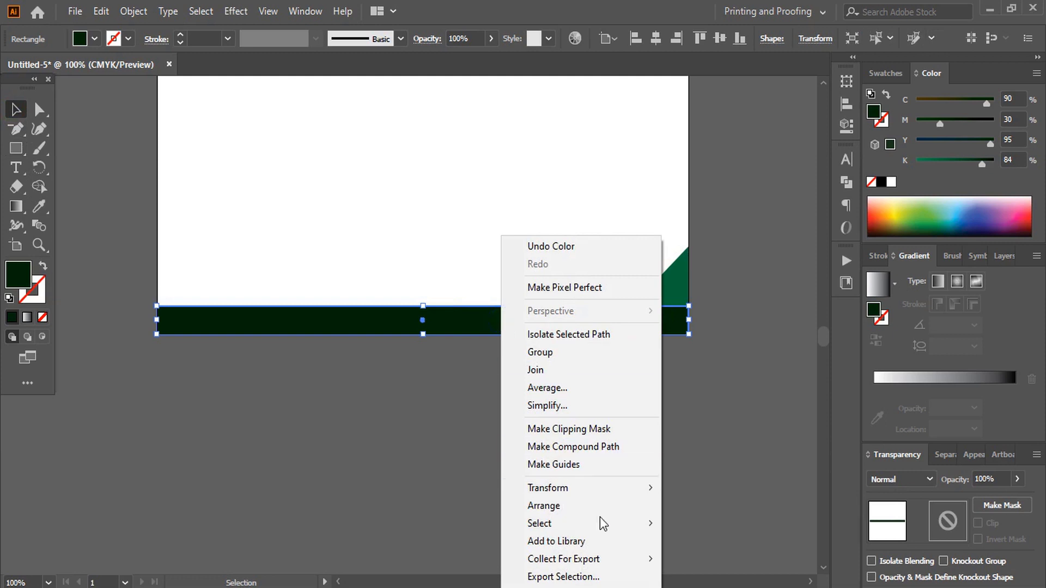
mouse_move(605, 509)
click(710, 559)
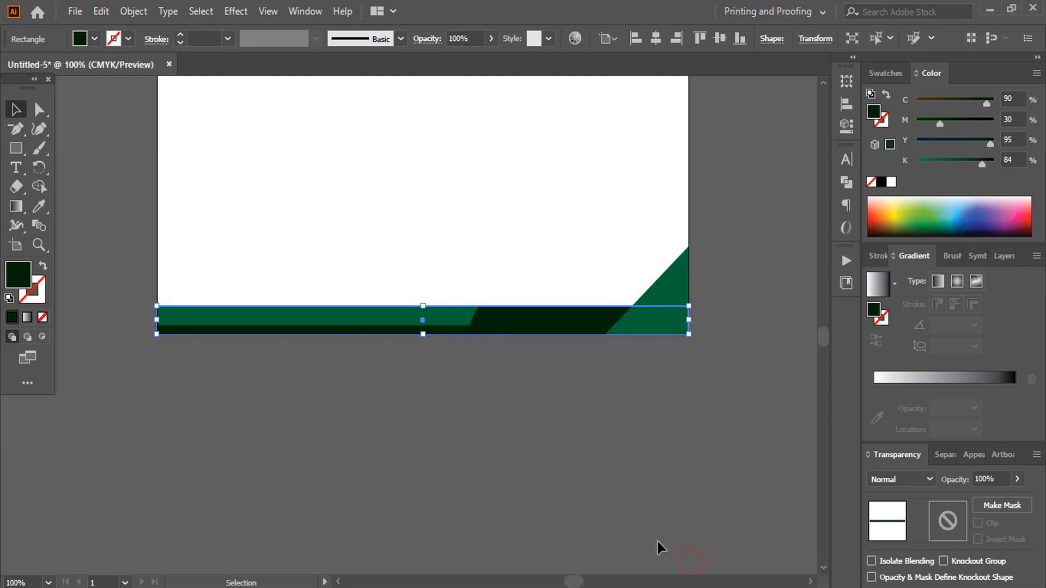
click(473, 451)
Step: Lower the dark rectangle's top edge to about the middle of the green bar's height
click(515, 319)
drag(426, 308, 429, 316)
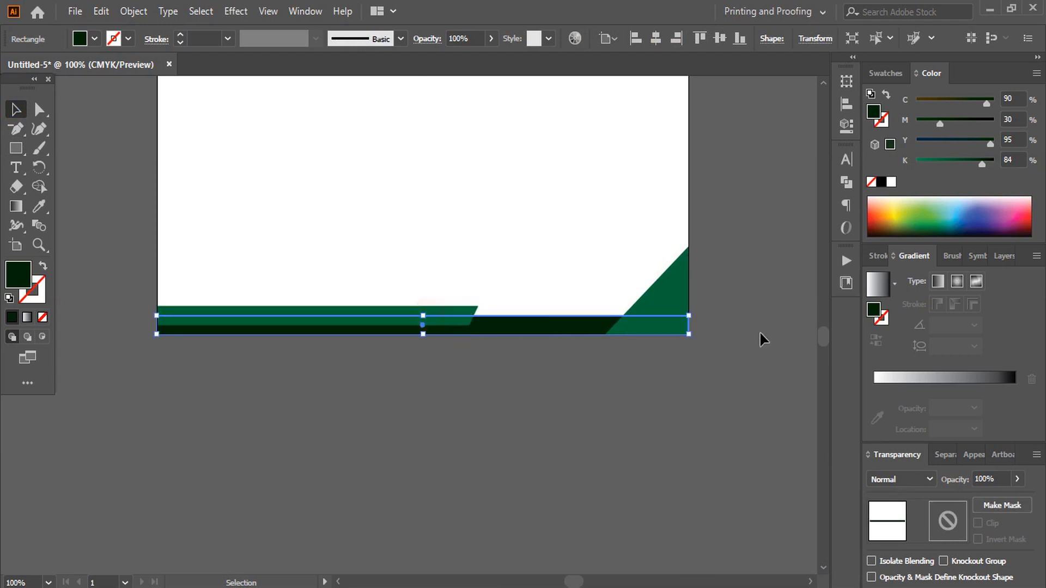
click(759, 338)
Step: Duplicate the green corner triangle and place the copy about 6.95 mm to the left at the same height
scroll(299, 218, up, 3)
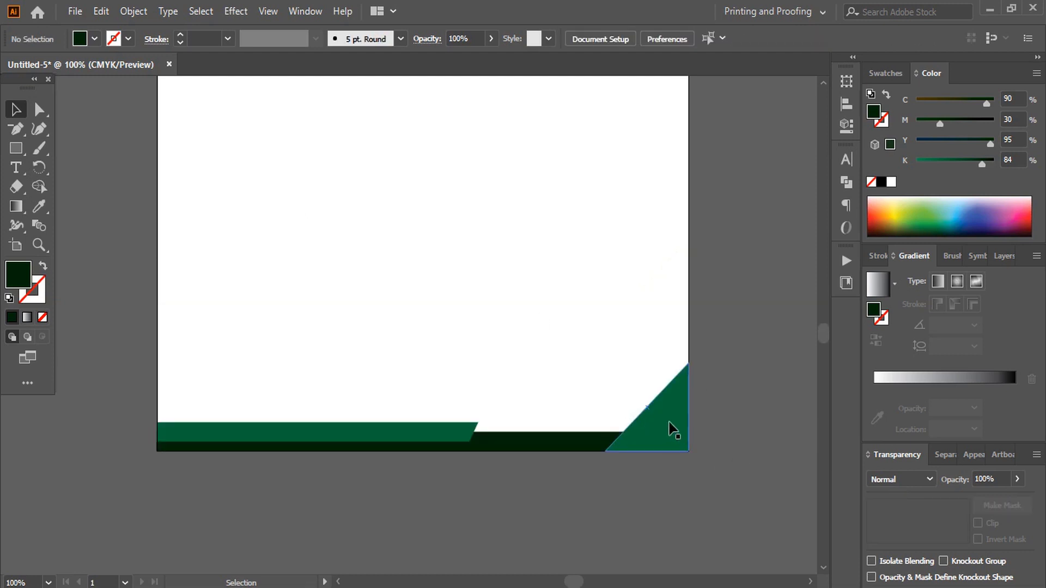
click(670, 428)
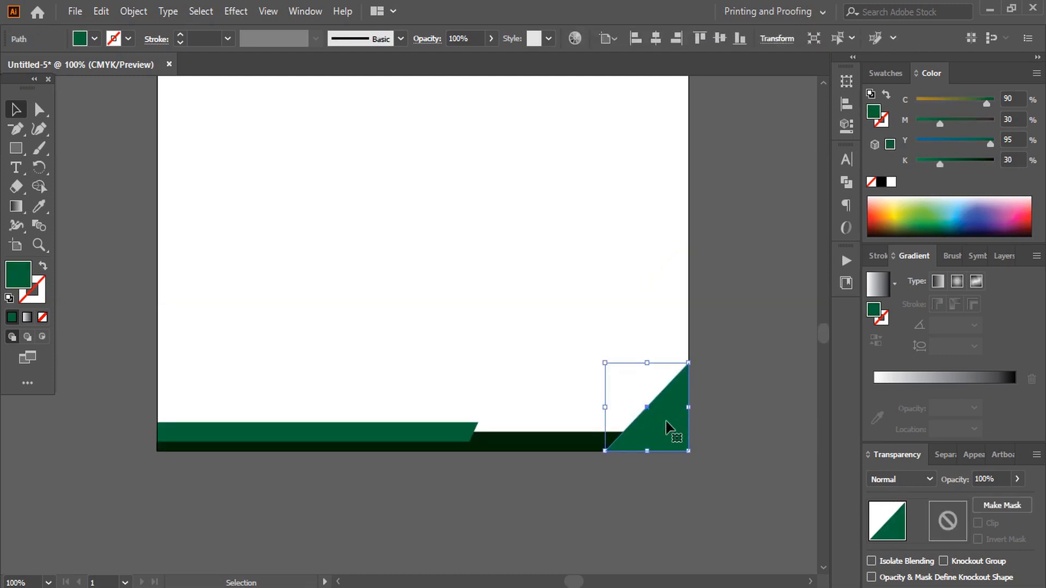
drag(663, 422, 648, 420)
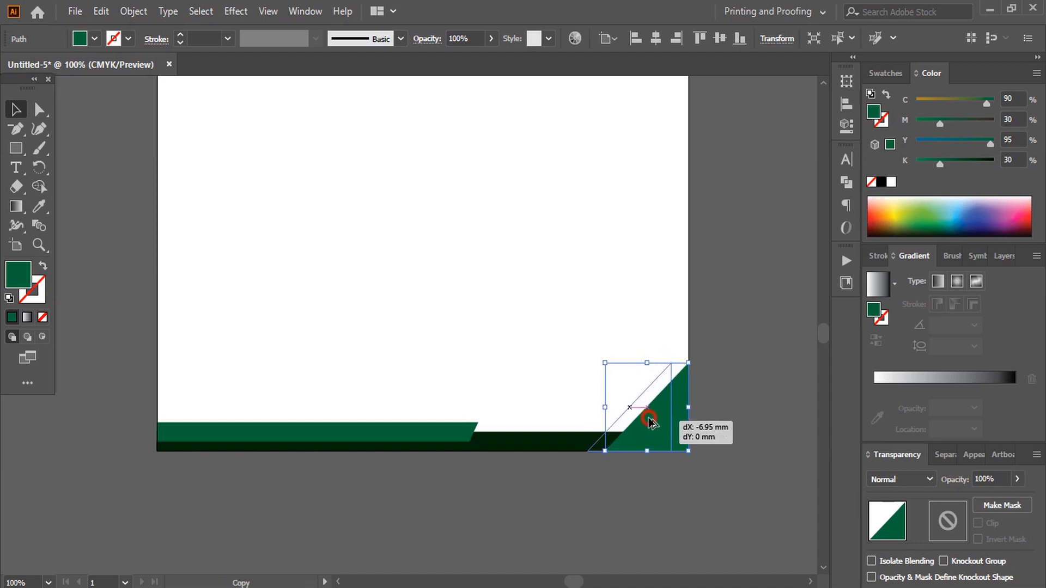
drag(648, 419, 648, 420)
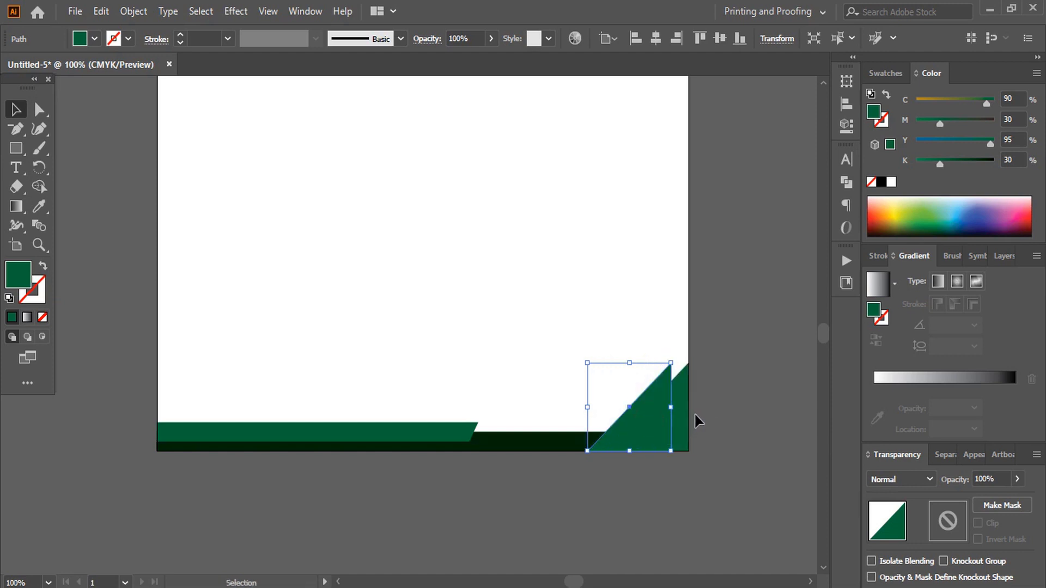
click(728, 373)
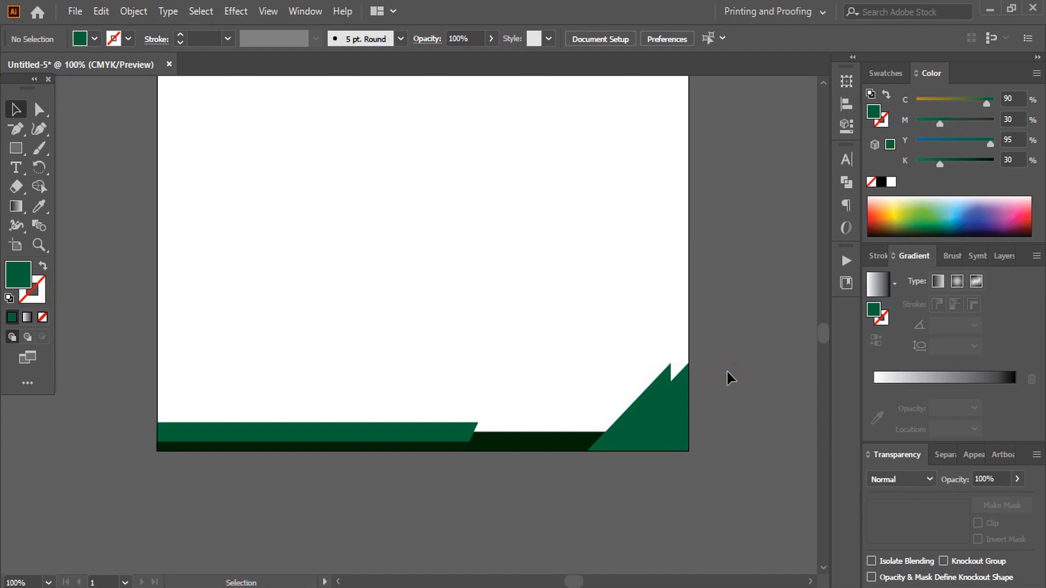
Step: Draw a rectangle covering the upper part of the triangles and extending past the page's right edge
click(17, 149)
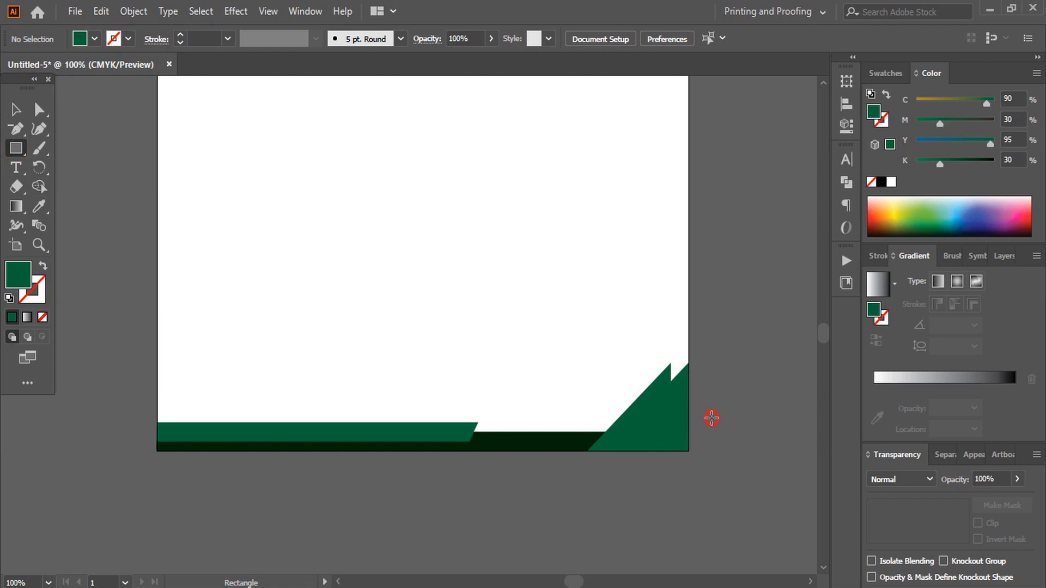
drag(712, 418, 572, 321)
click(16, 109)
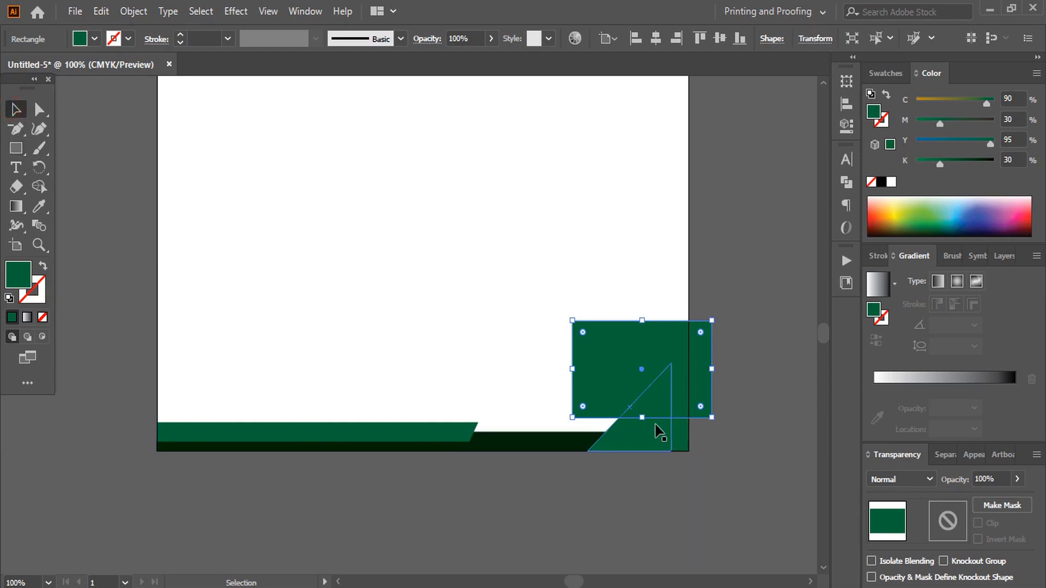
click(728, 391)
Step: Subtract the rectangle from the copied triangle with Minus Front, leaving only the triangle's lower part
click(667, 373)
shift+click(620, 434)
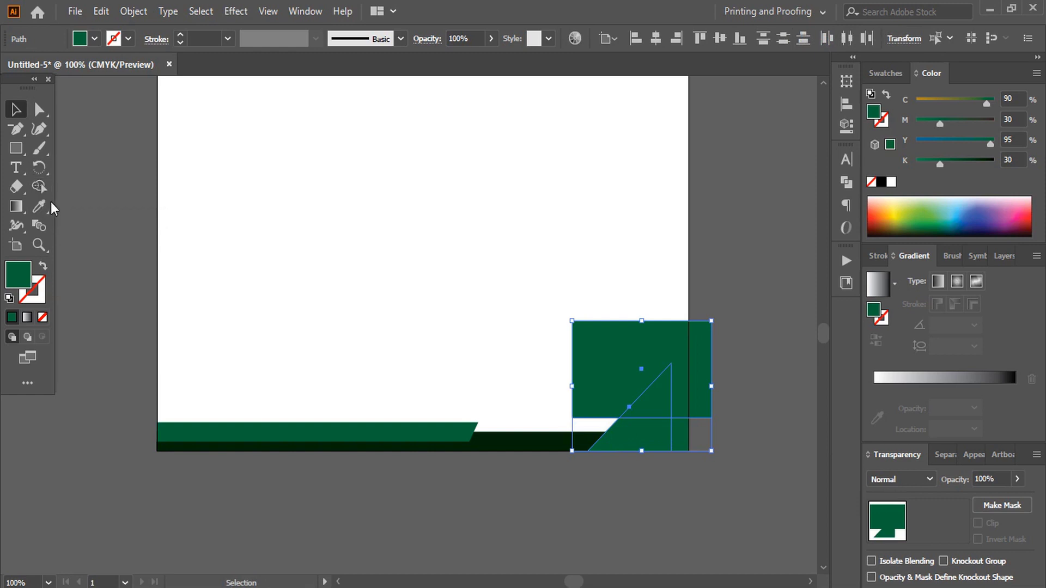
click(848, 187)
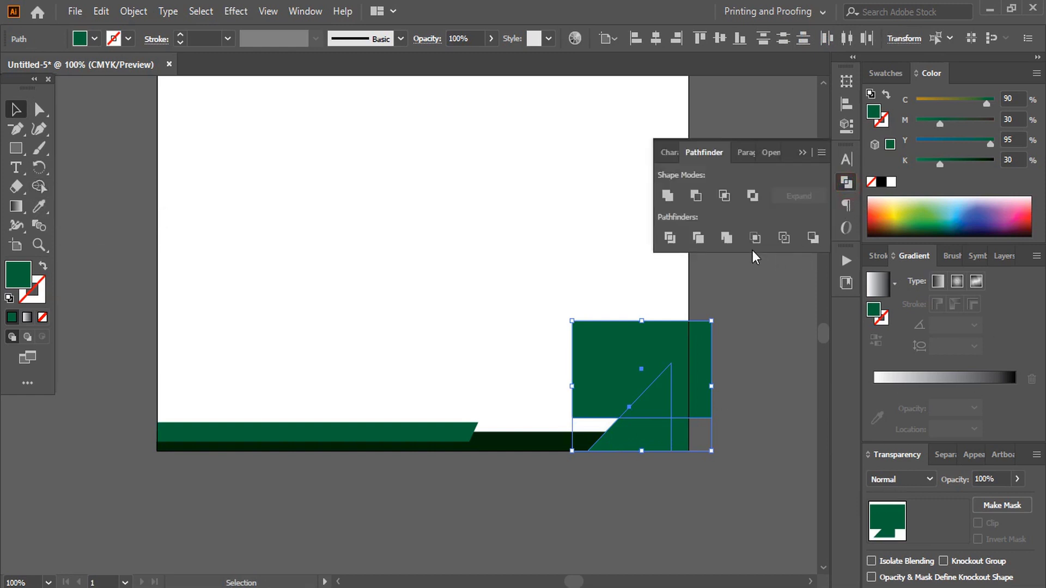
click(698, 196)
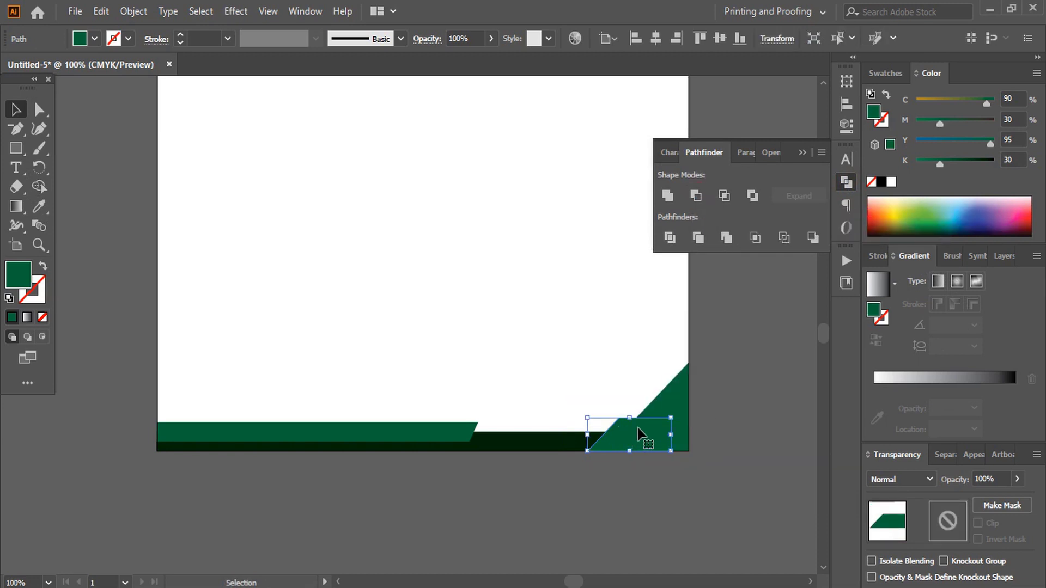
click(802, 152)
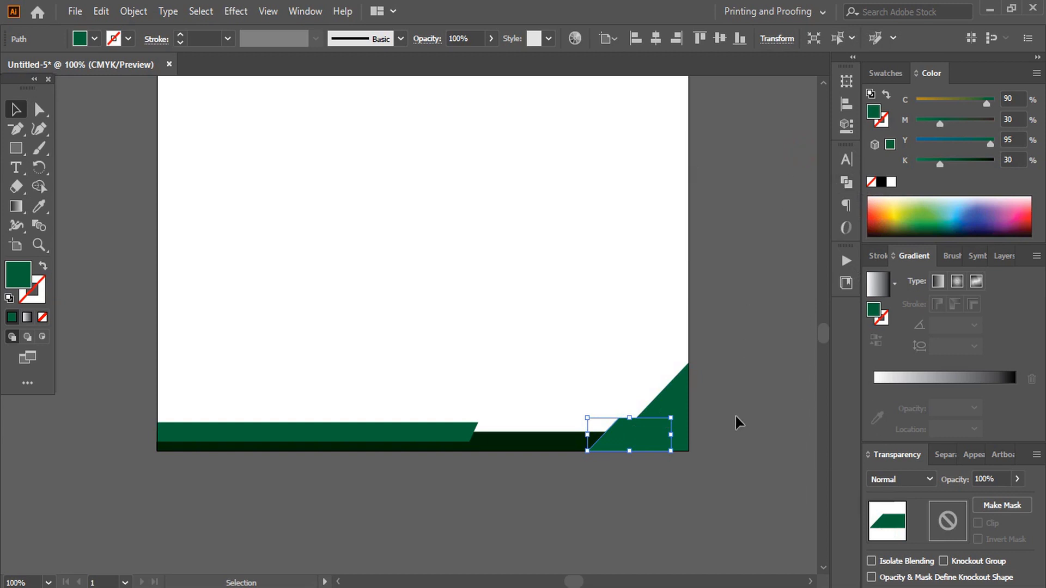
click(730, 439)
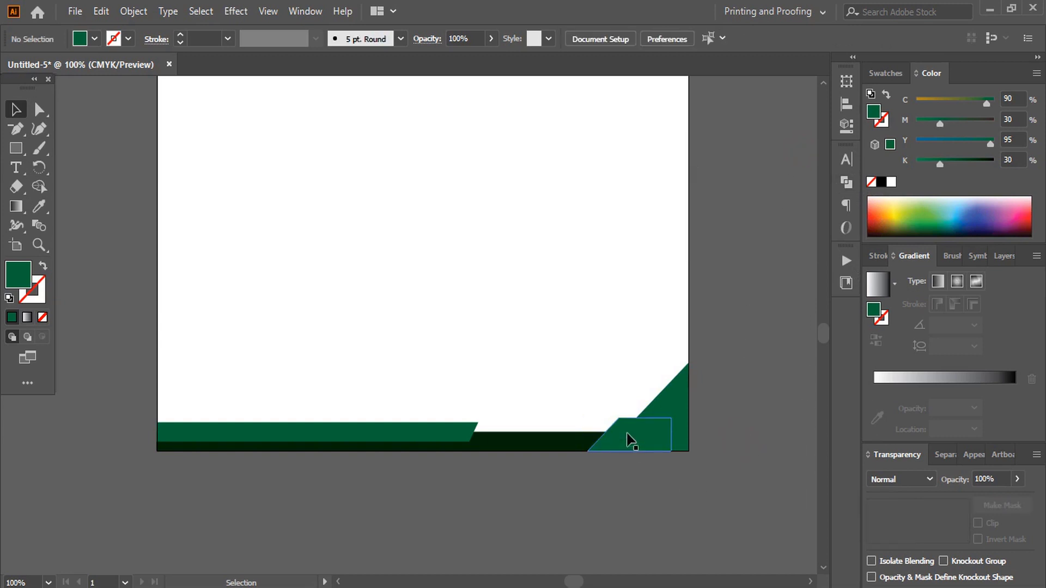
Step: Send the trimmed triangle copy to the back, behind the corner triangle and the dark strip
click(629, 440)
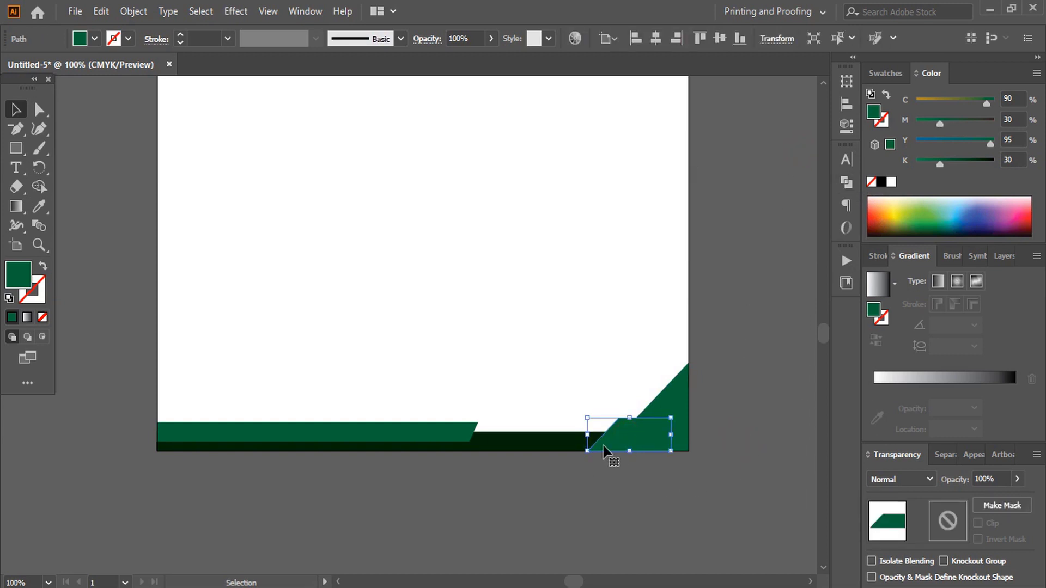
right_click(649, 432)
mouse_move(751, 352)
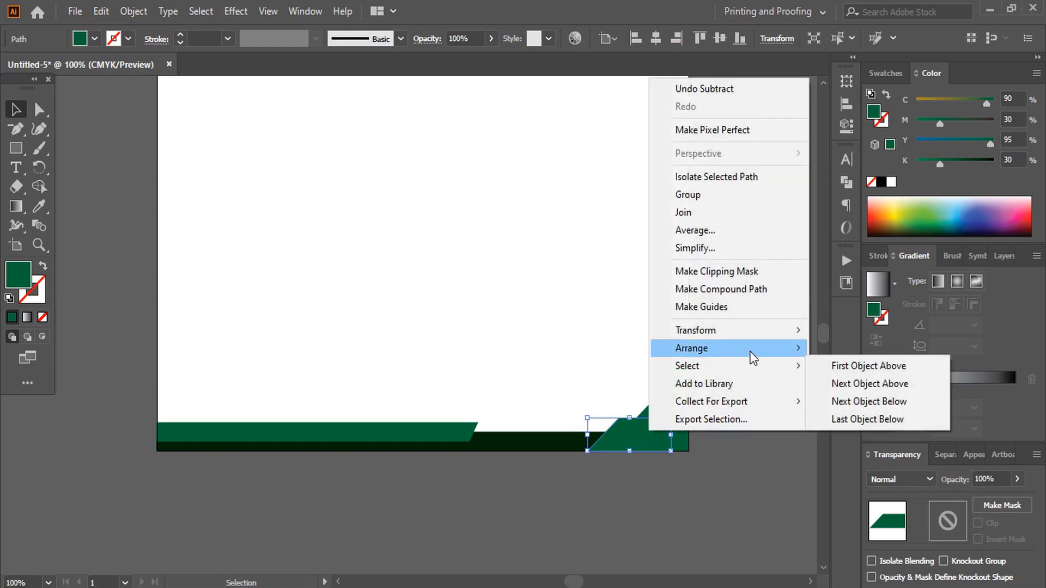
click(858, 400)
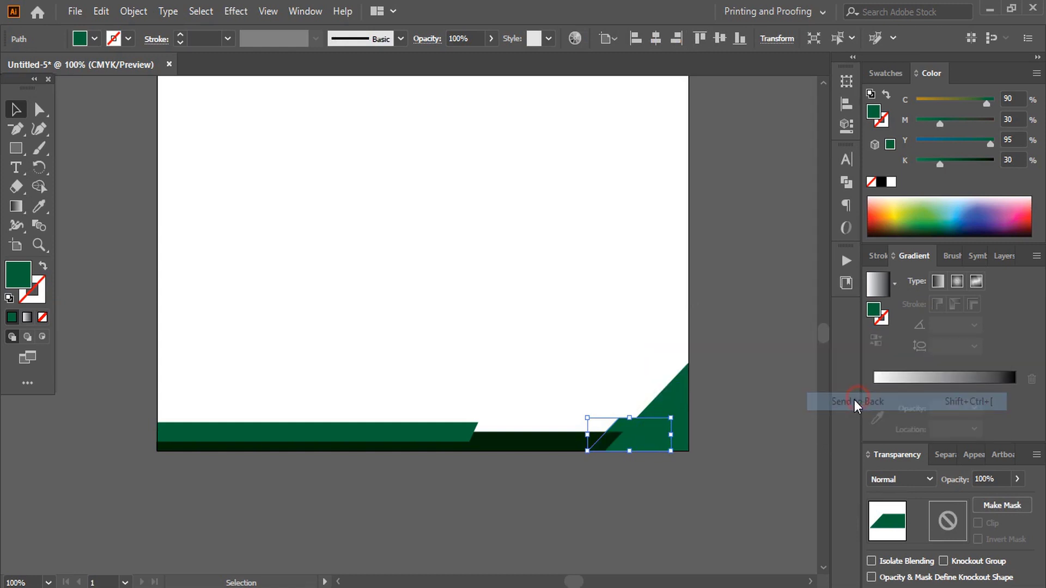
click(686, 495)
Step: Fill the trimmed triangle copy with the dark strip's very dark green, sampled with the Eyedropper
click(620, 430)
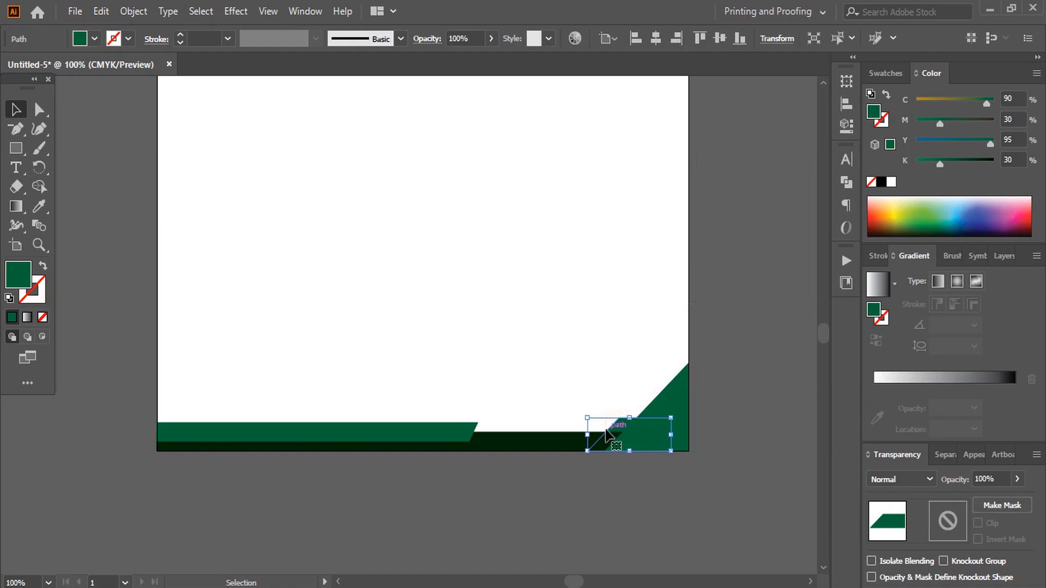
click(38, 206)
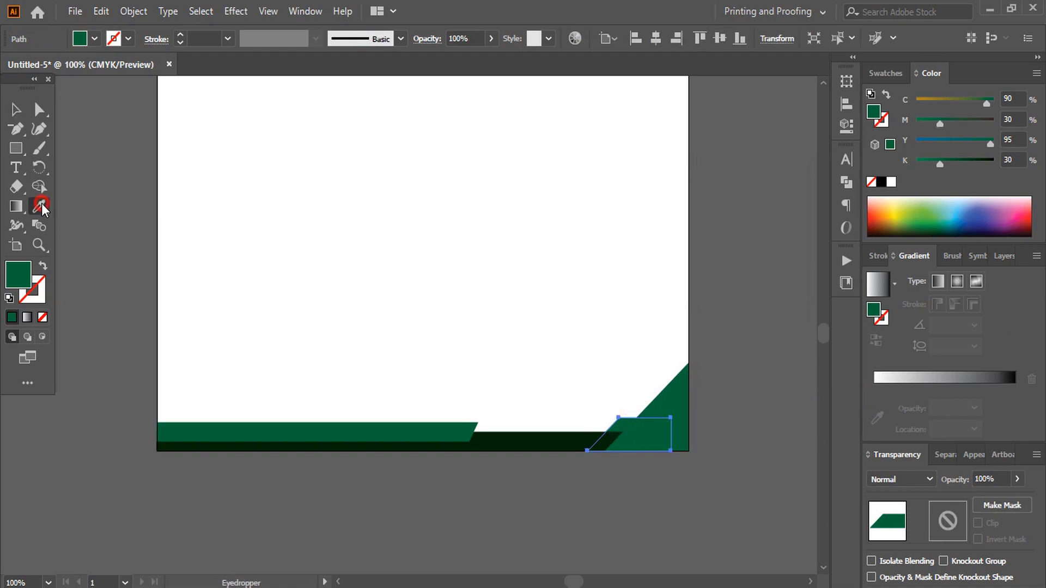
click(513, 433)
click(16, 109)
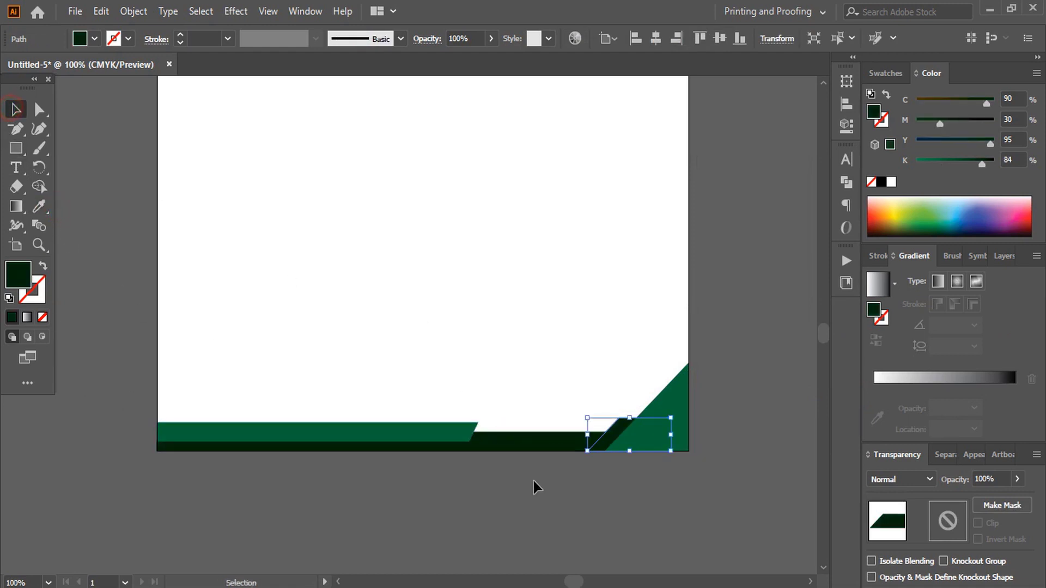
click(540, 504)
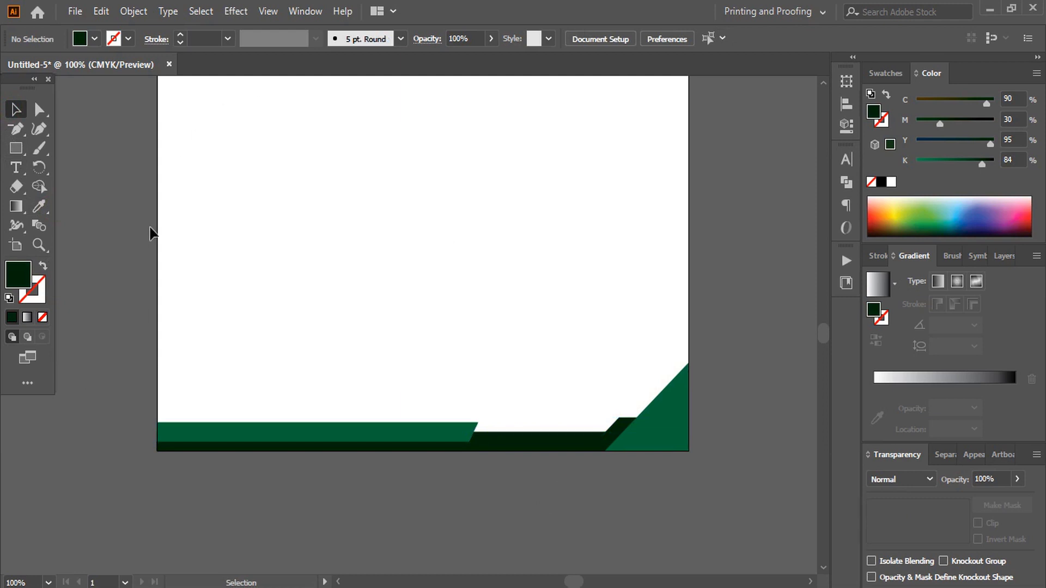
Step: Draw a straight Pen line down the corner triangle's slanted edge, from its upper tip to the very dark green shape
click(17, 129)
click(87, 128)
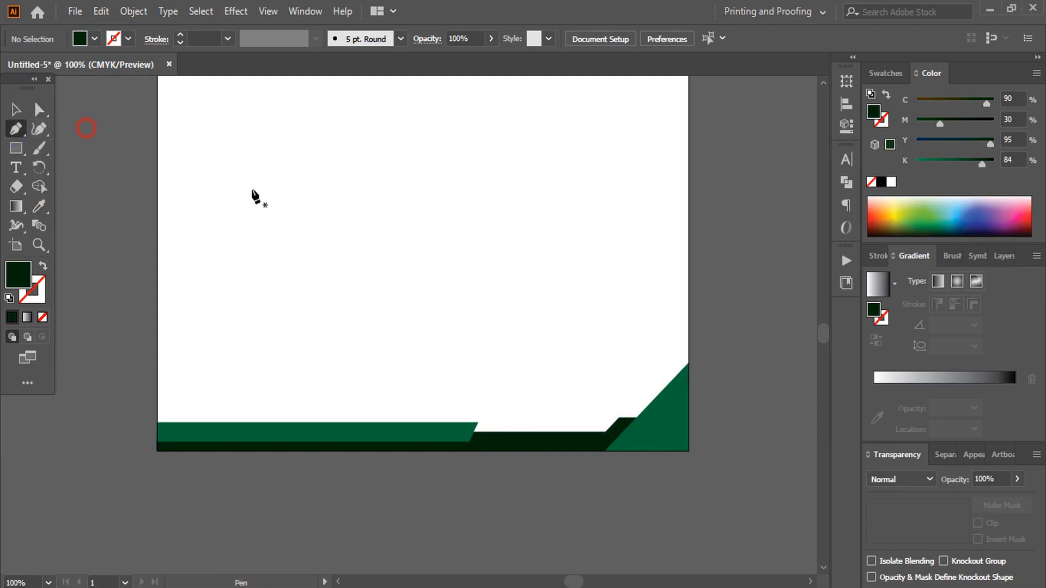
click(688, 363)
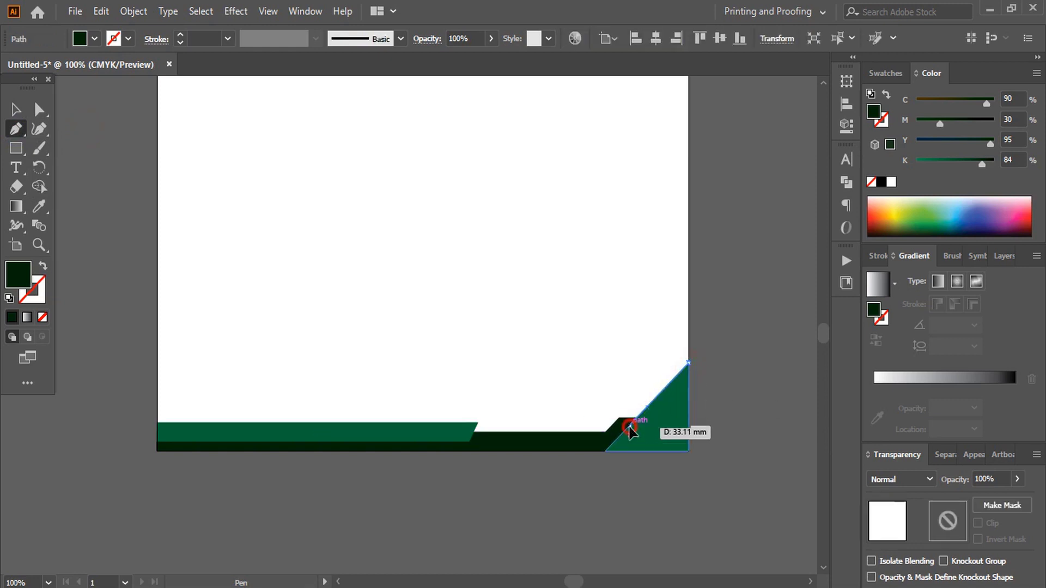
click(629, 424)
click(16, 109)
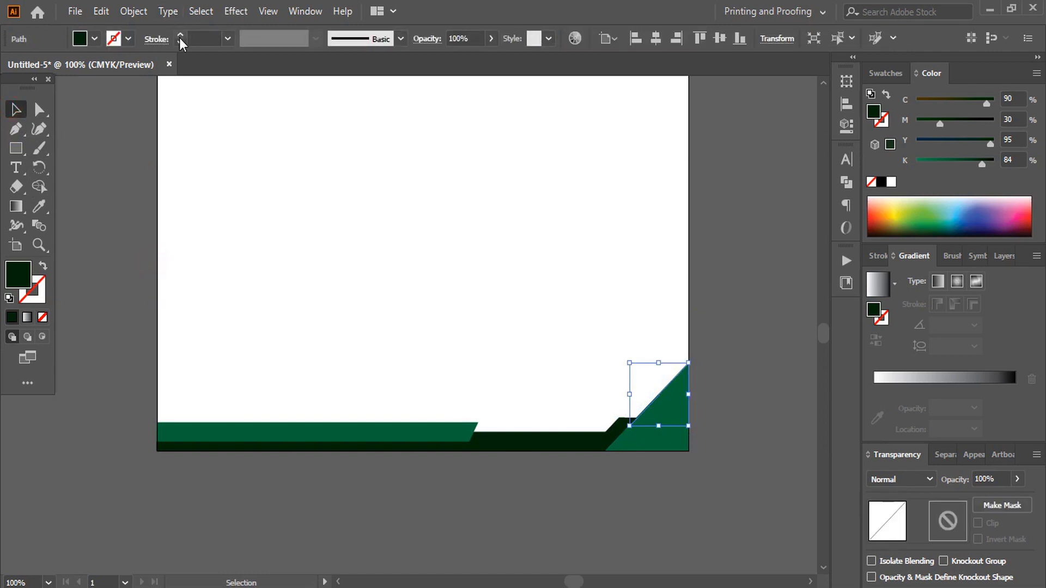
Step: Give the diagonal line a 5 pt stroke
click(181, 35)
click(180, 36)
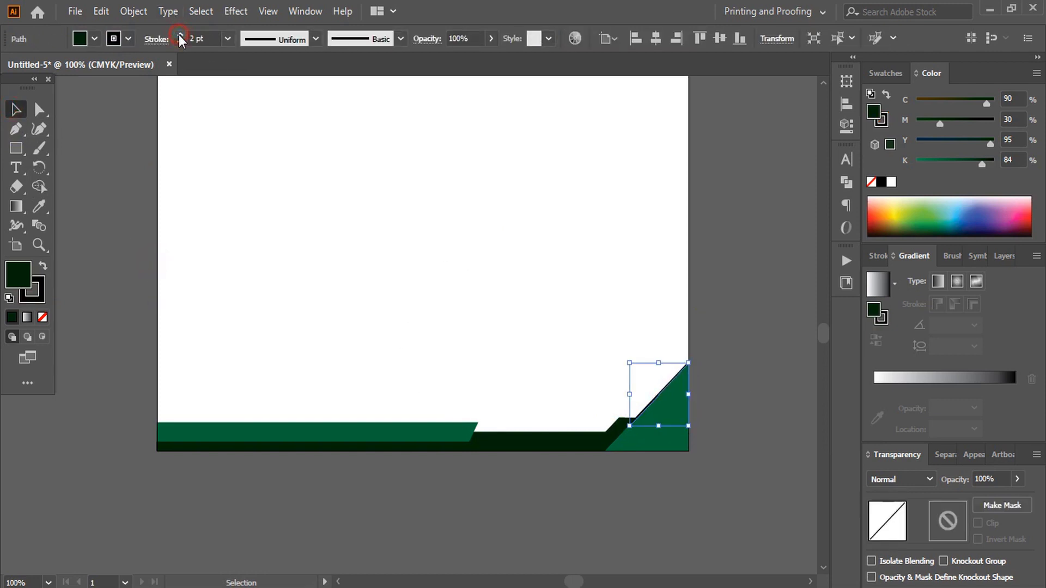
click(179, 34)
click(178, 34)
Step: Expand the line's fill and stroke, and unite the resulting pieces into a single shape
click(133, 12)
click(218, 199)
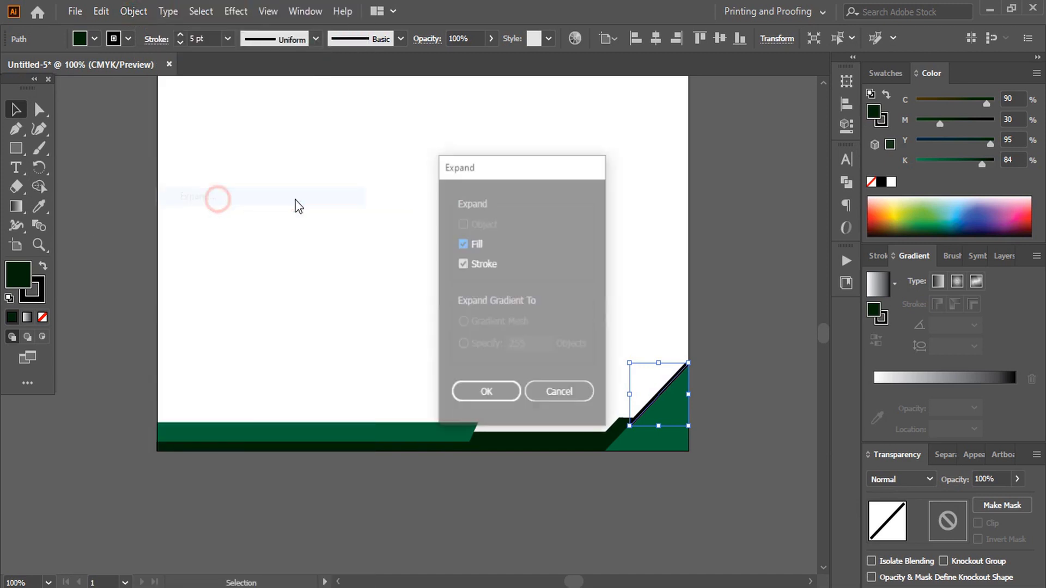
click(482, 393)
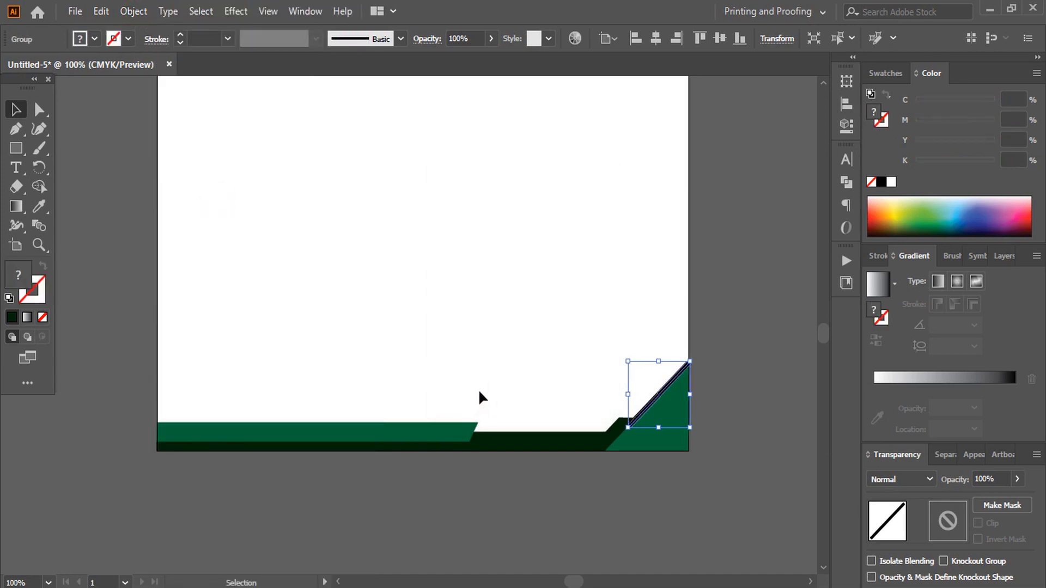
click(848, 185)
click(667, 196)
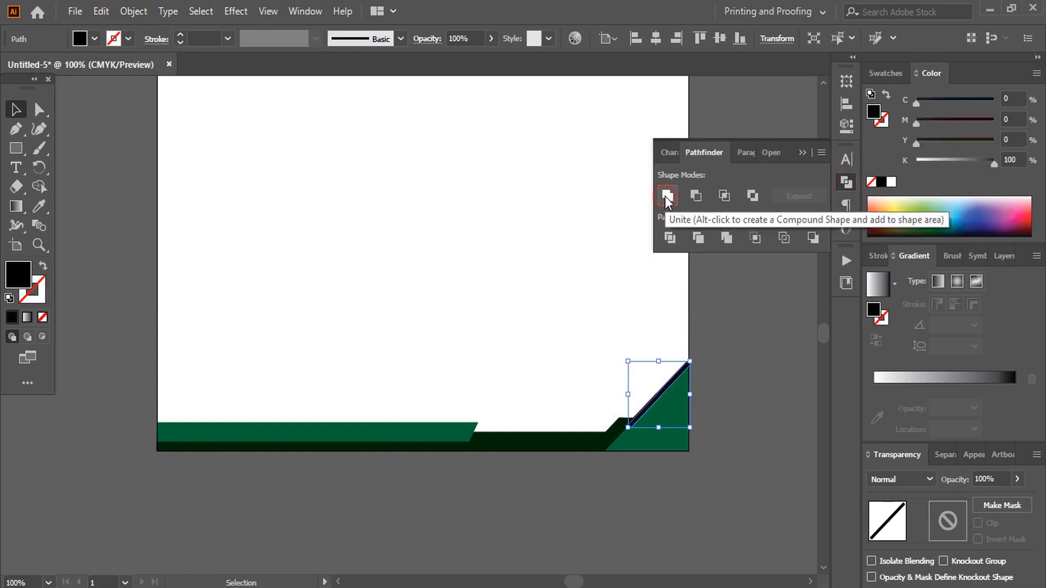
Step: Fill the expanded diagonal bar with white
click(803, 153)
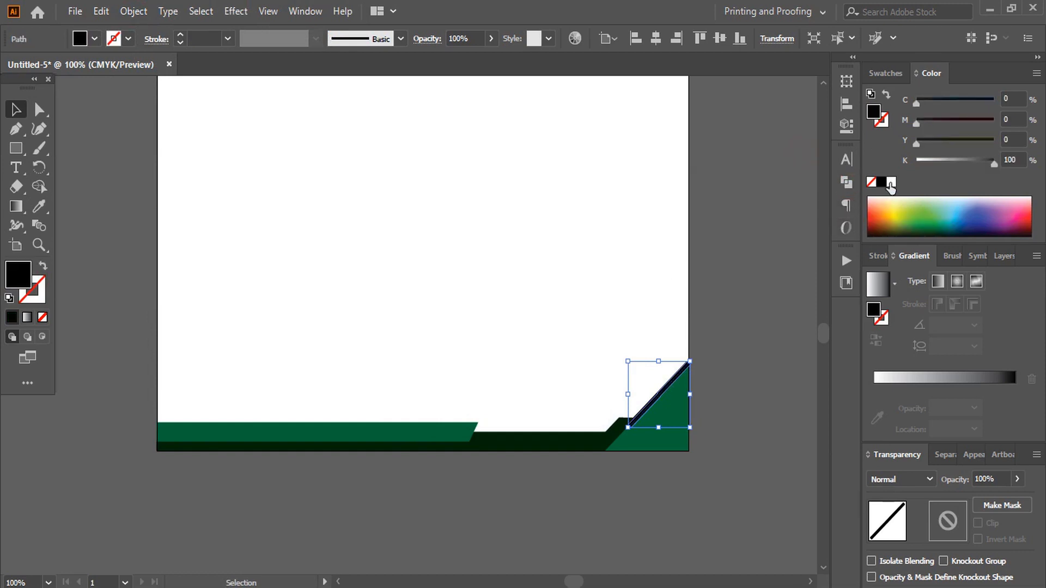
click(892, 182)
click(724, 395)
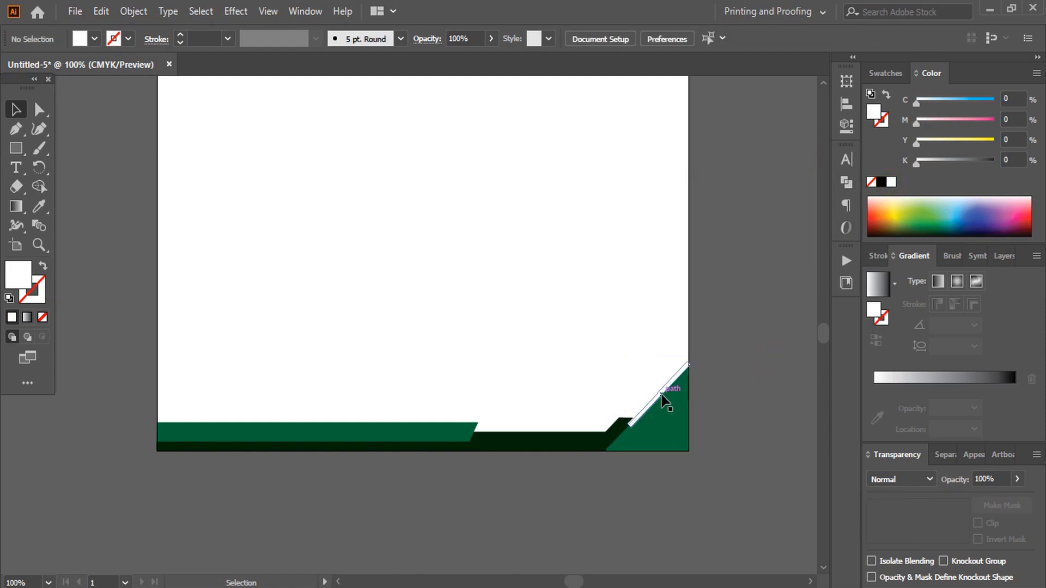
Step: Move the white diagonal bar inside the green corner triangle and shrink it, with its upper end crossing the page's right edge
drag(663, 397, 665, 423)
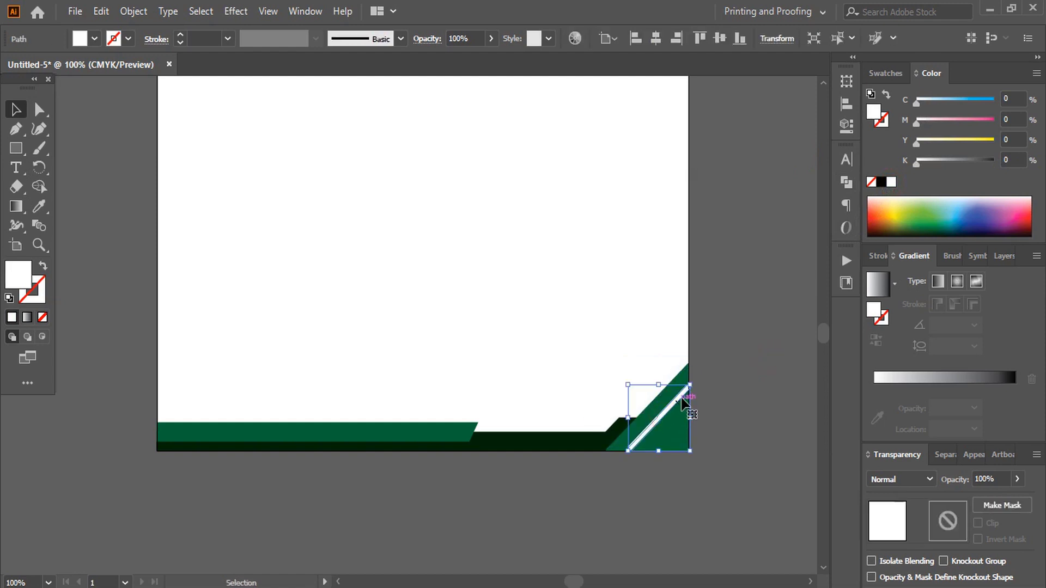
drag(689, 385, 685, 394)
click(719, 369)
click(732, 323)
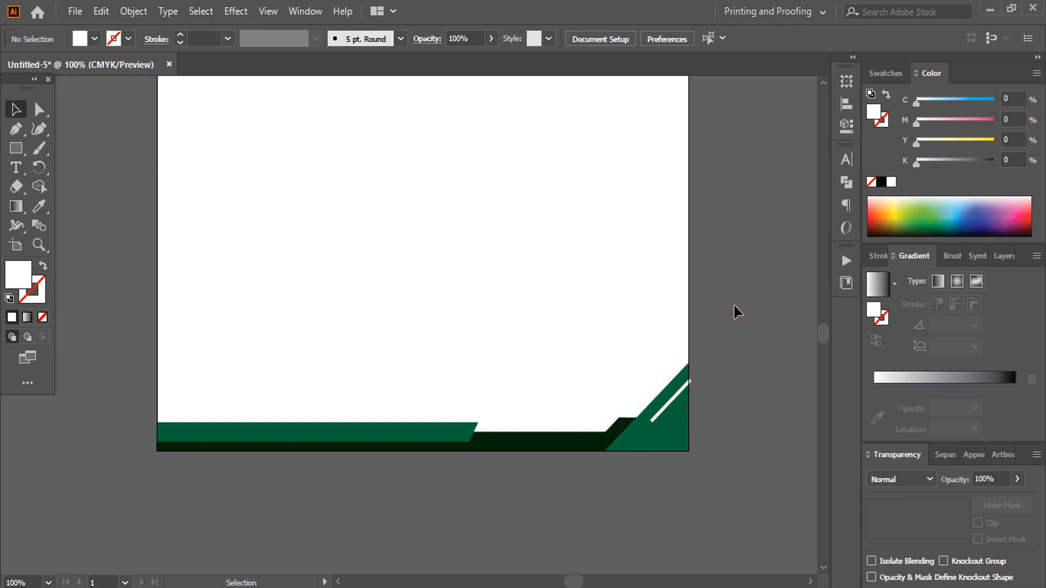
Step: Draw two rectangles over the white bar's ends, one across its lower tip and one along the outside of the page's right edge
click(38, 245)
drag(614, 391, 768, 516)
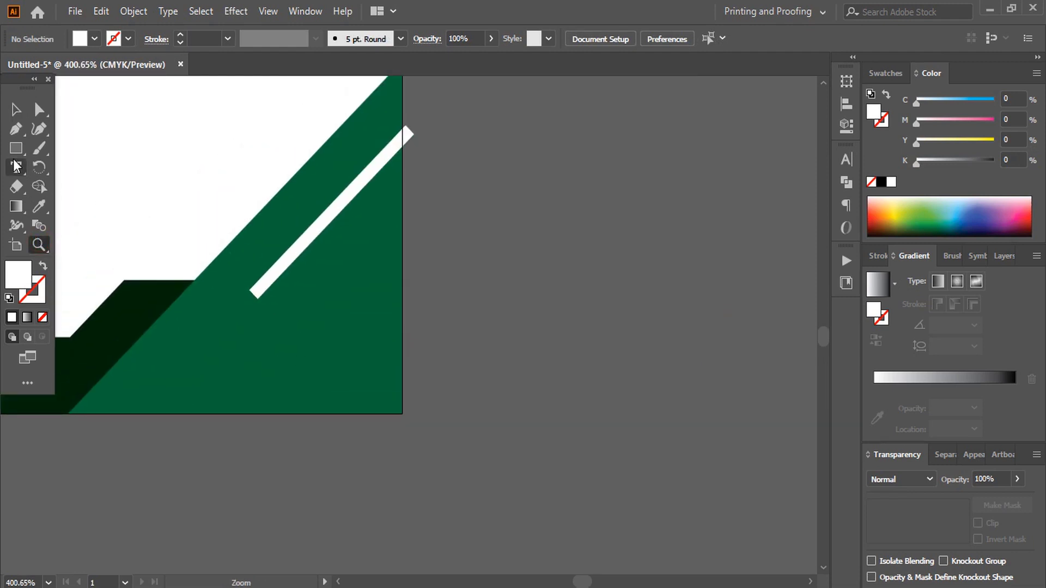
click(16, 148)
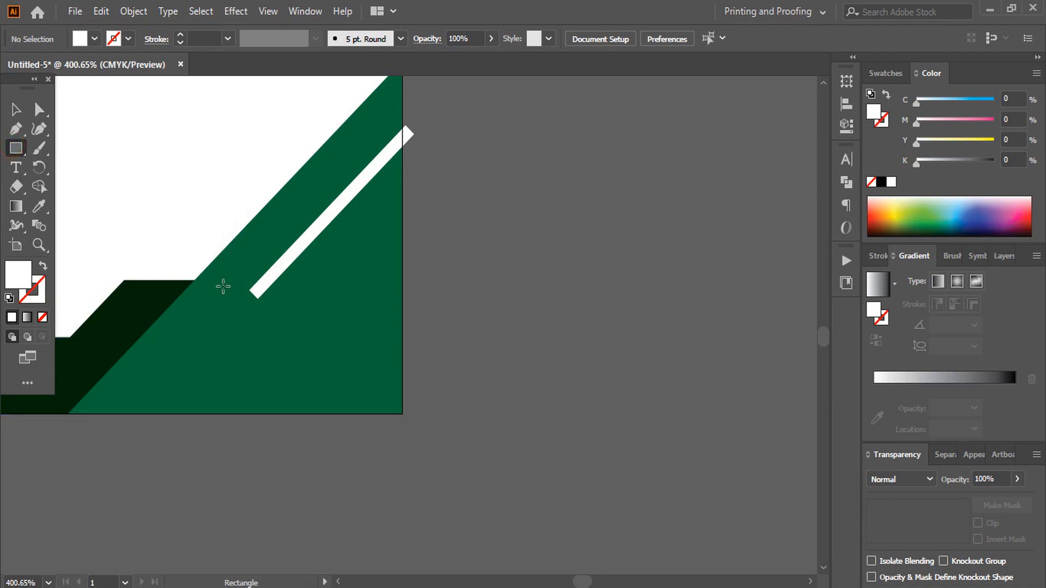
drag(223, 286, 344, 338)
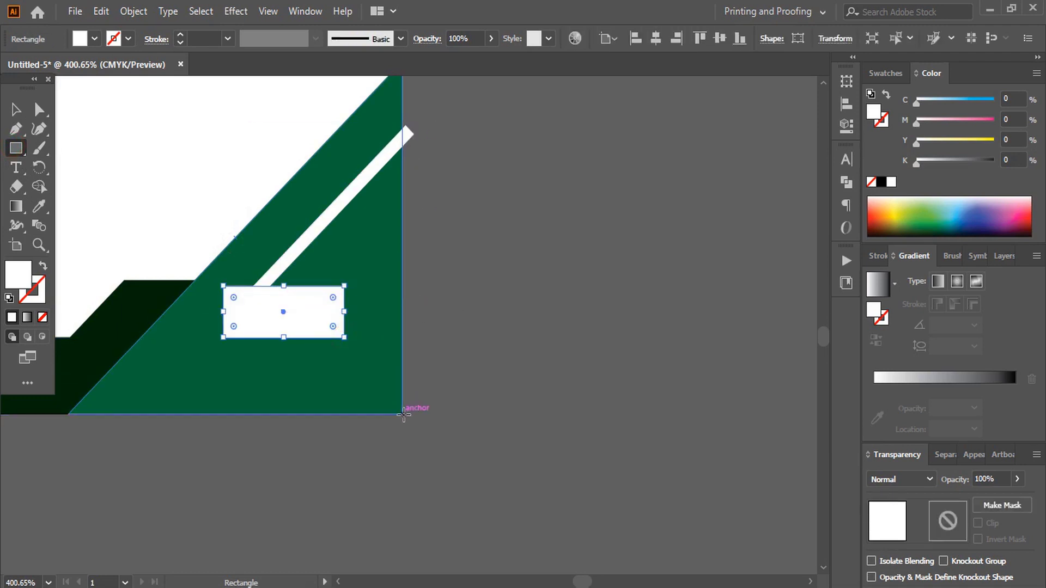
drag(404, 416, 472, 102)
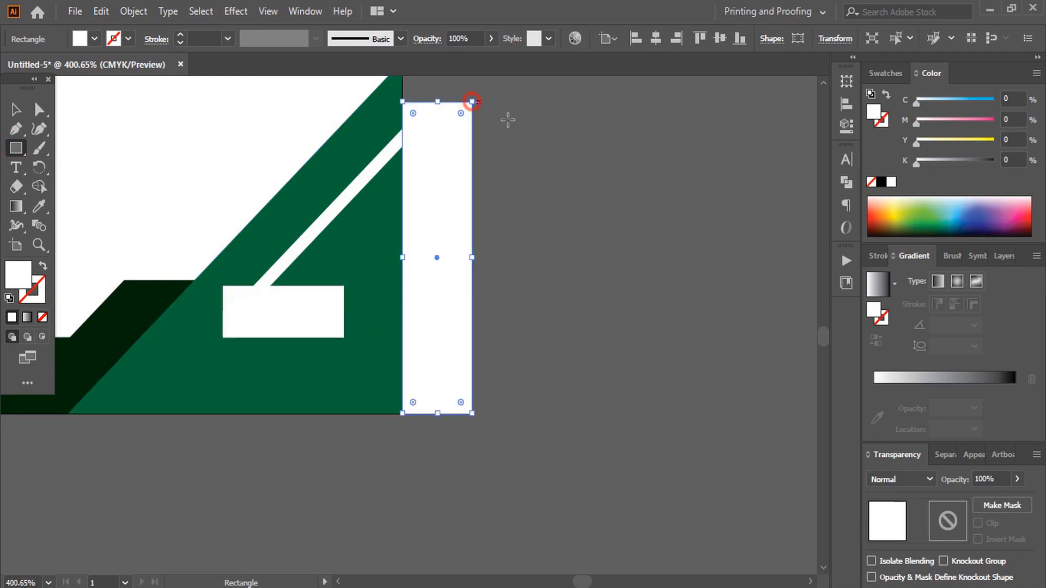
click(16, 109)
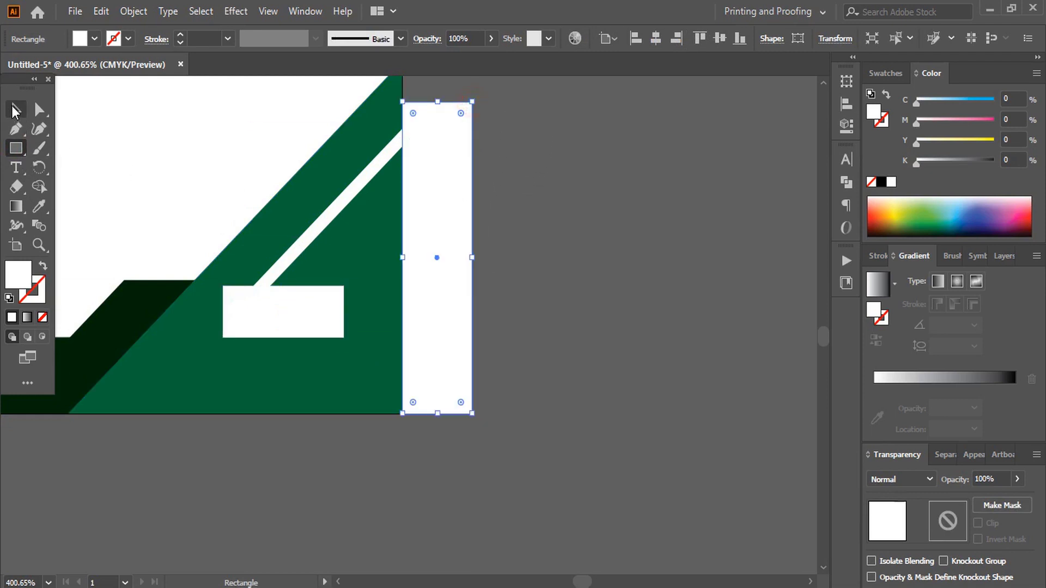
click(499, 301)
Step: Subtract both rectangles from the white diagonal bar with Minus Front, trimming its ends flat
click(451, 267)
shift+click(329, 303)
shift+click(330, 223)
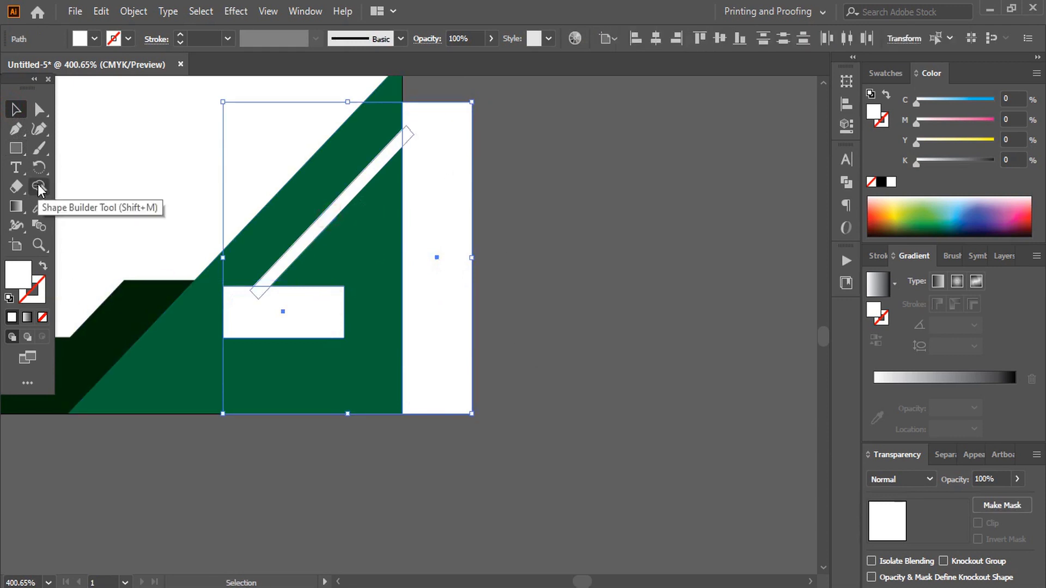
click(844, 181)
click(696, 195)
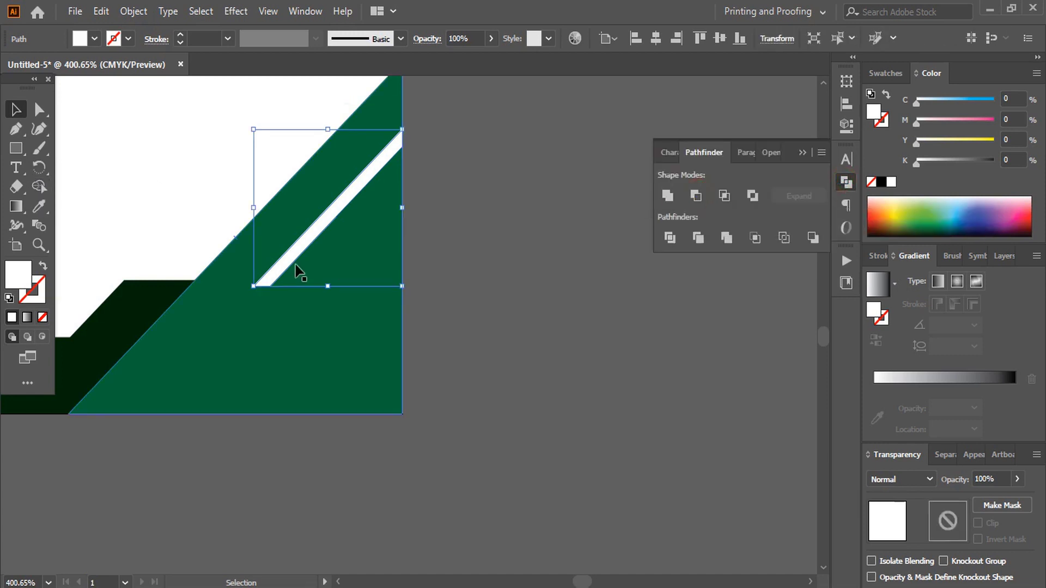
click(801, 152)
click(474, 344)
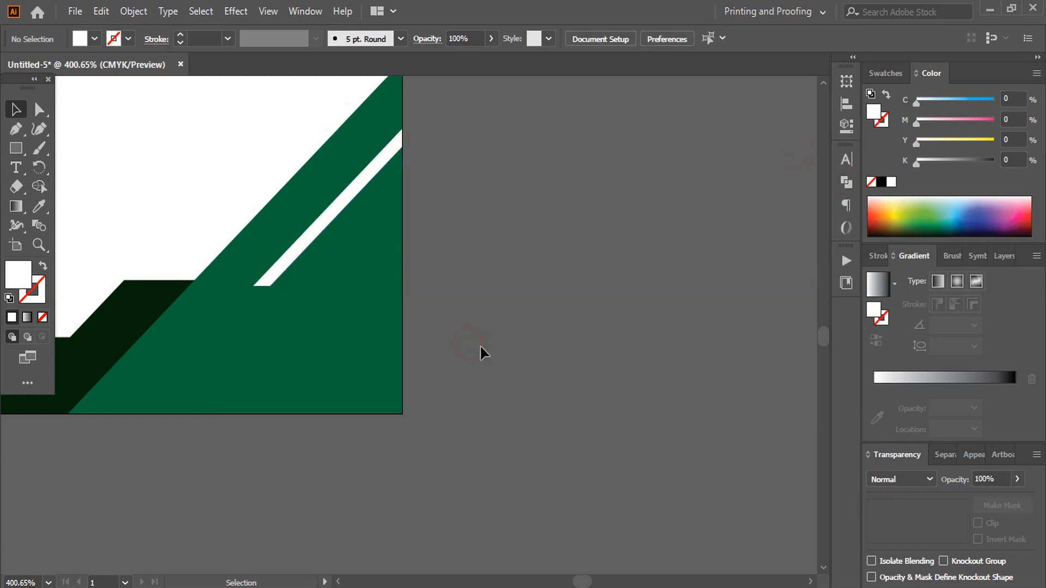
Step: Reflect a copy of the green header bar across a vertical axis near the middle of the page's top edge
scroll(459, 160, down, 6)
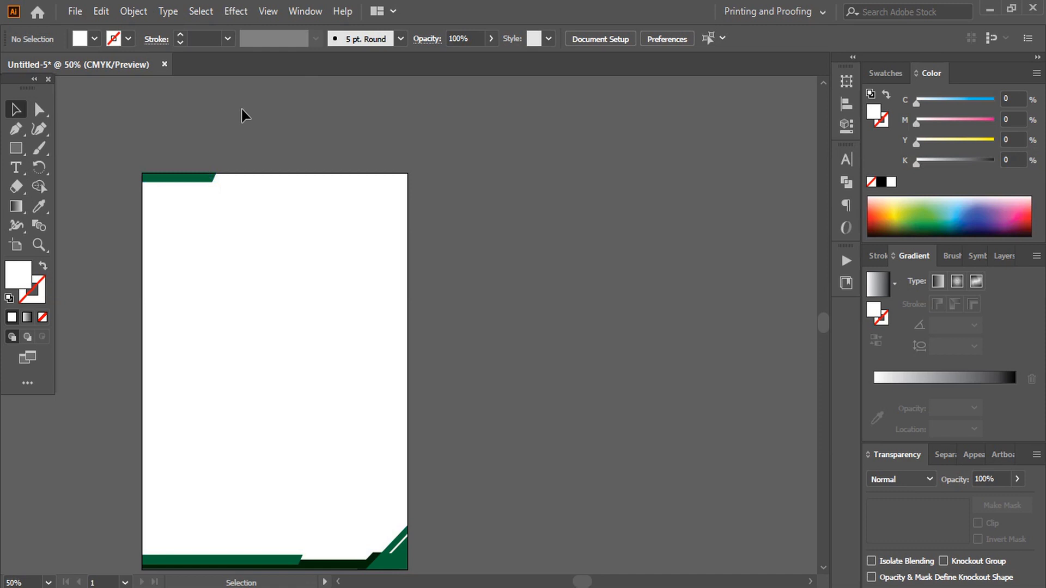
click(201, 177)
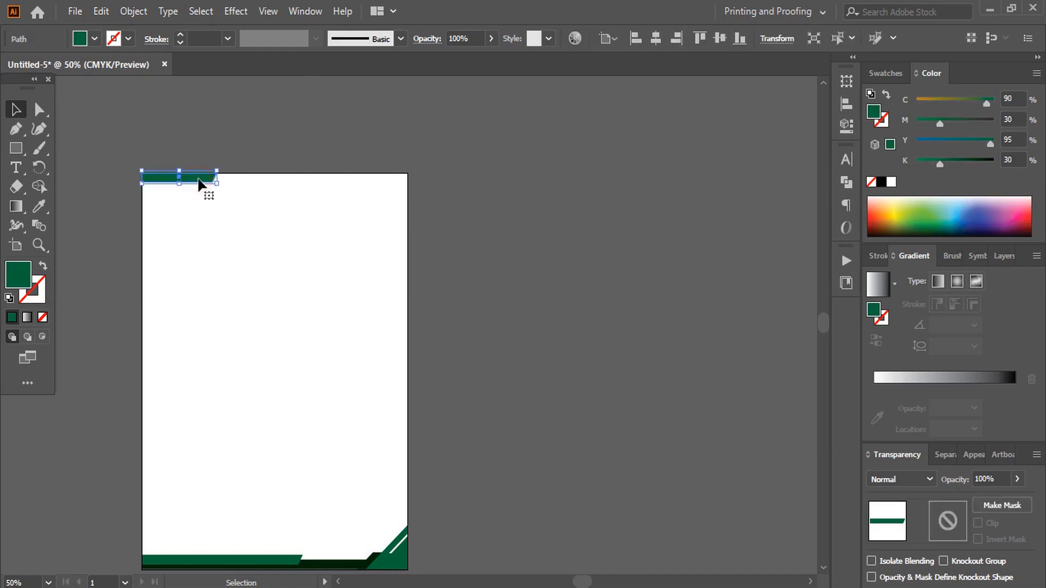
click(44, 171)
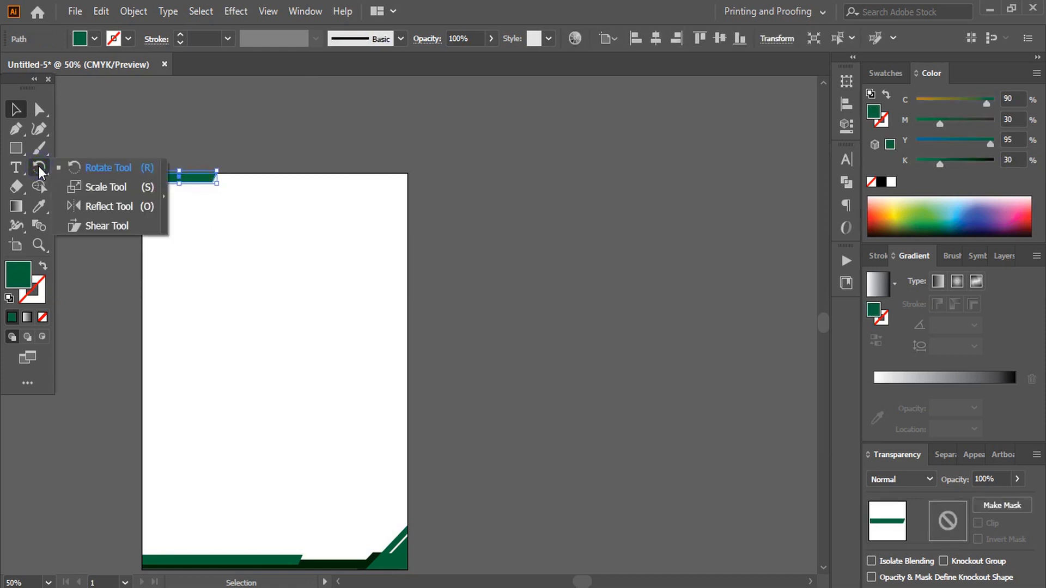
click(122, 207)
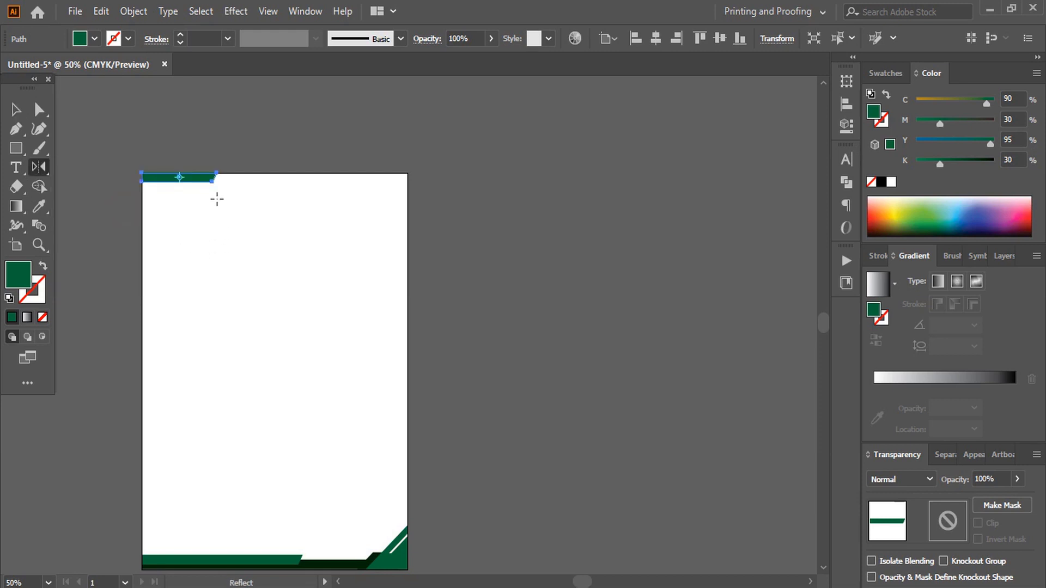
drag(179, 178, 272, 173)
alt+click(272, 173)
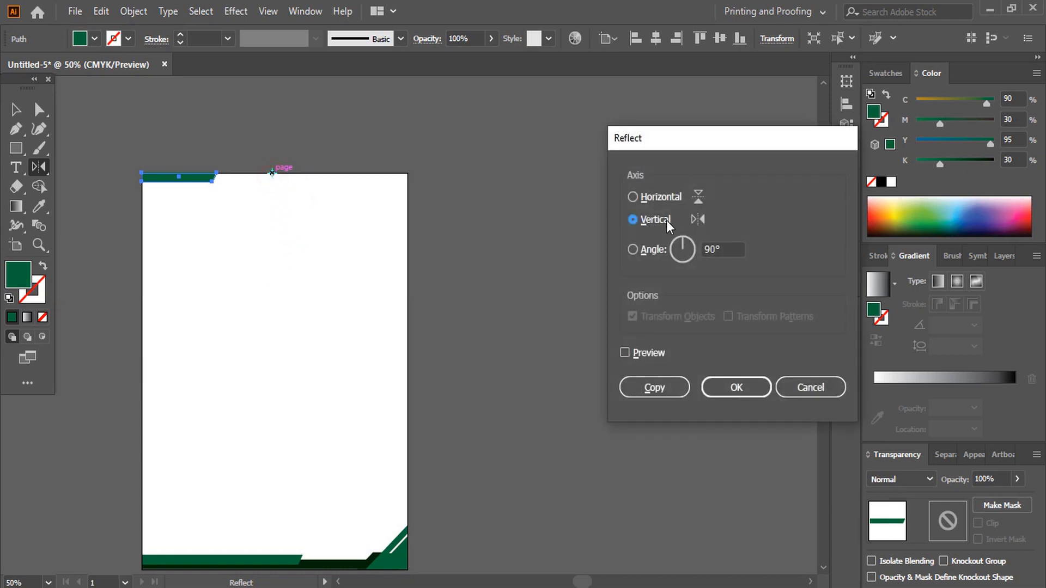
click(659, 387)
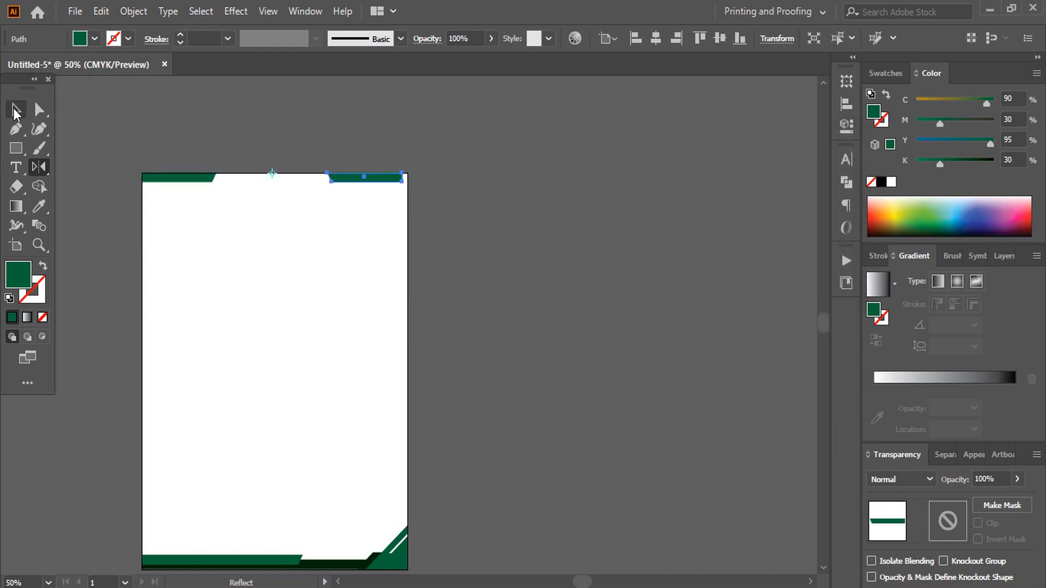
Step: Nudge the mirrored header bar right until it meets the page's right edge
click(15, 111)
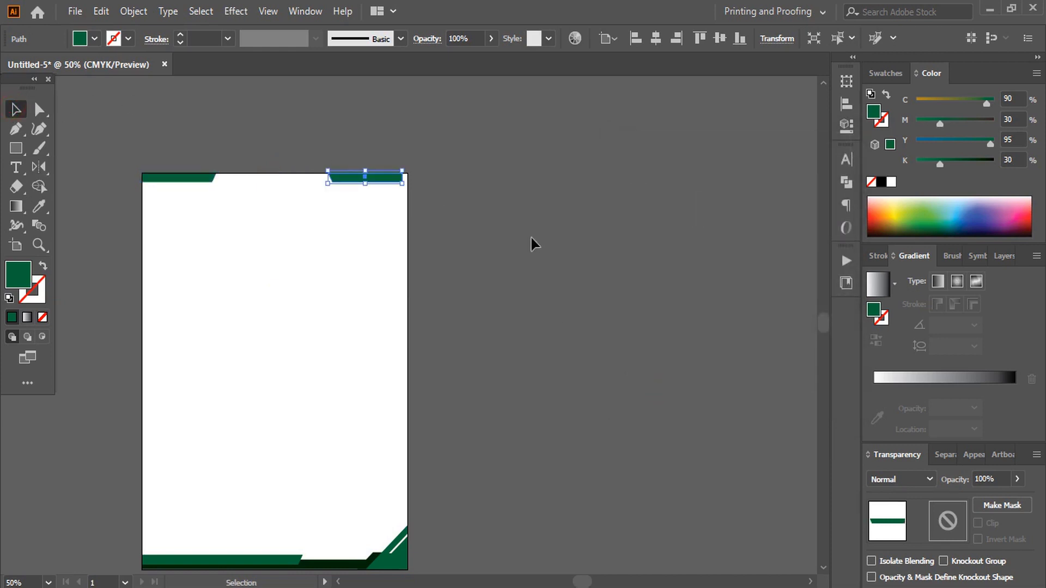
key(Right)
key(Right)
key(Right)
key(Right)
key(Right)
key(Right)
key(Right)
key(Right)
key(Right)
key(Right)
key(Right)
key(Right)
click(460, 202)
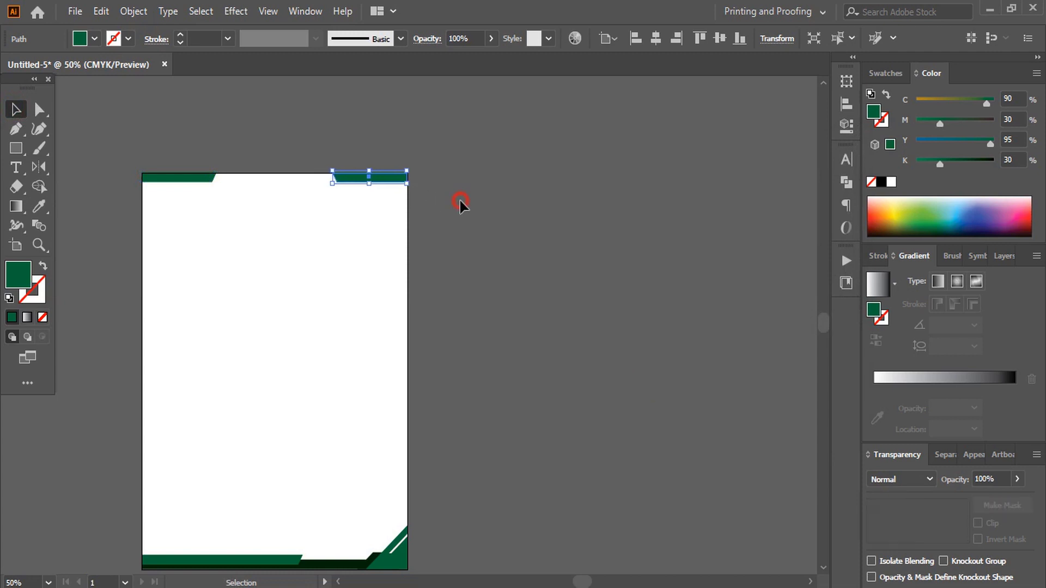
click(393, 181)
click(490, 190)
Step: Draw a thin rectangle across the full width of the page's top edge and fill it with black
scroll(234, 76, up, 1)
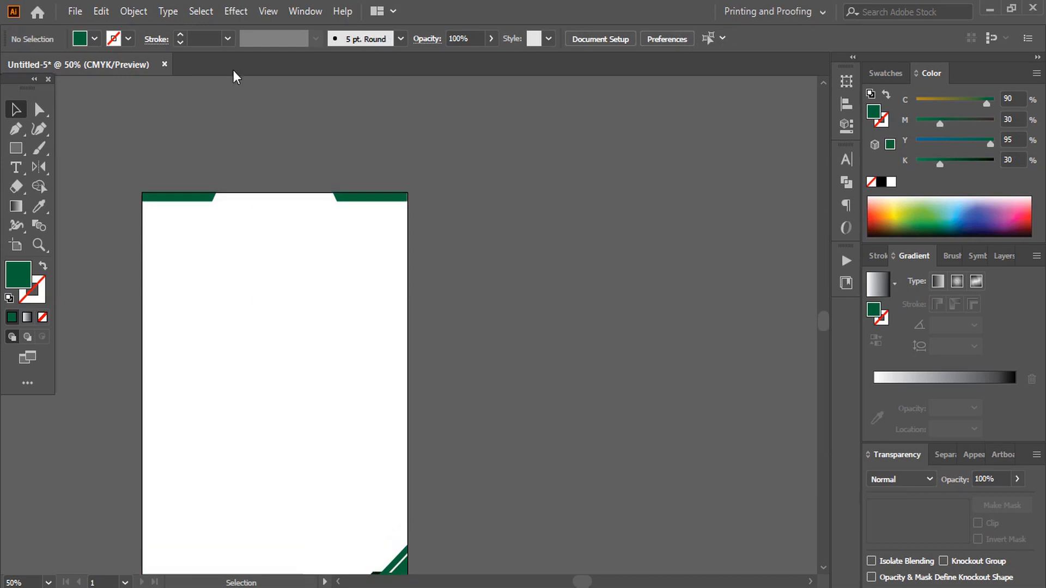
click(16, 148)
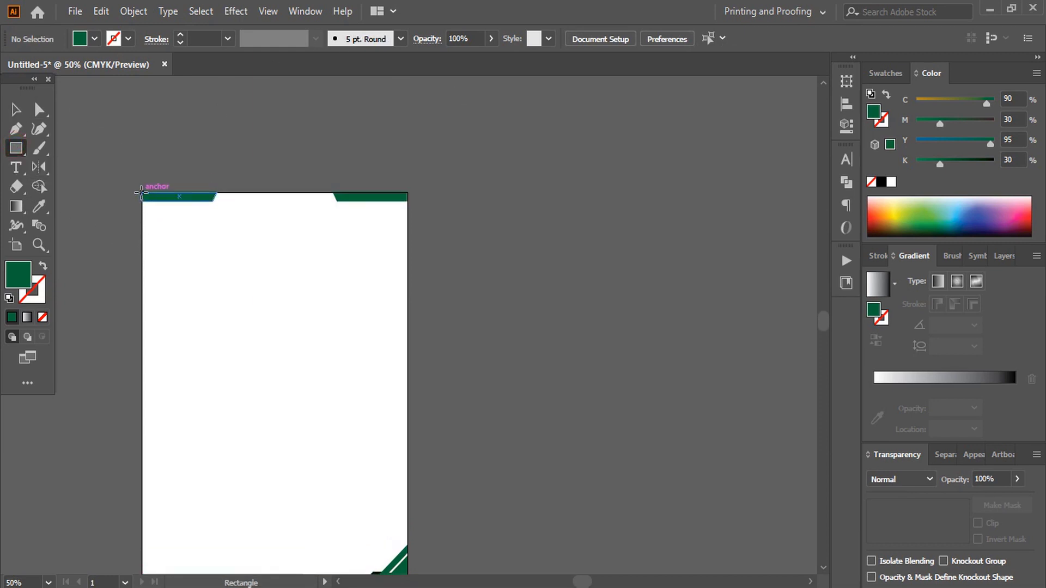
drag(148, 194, 407, 198)
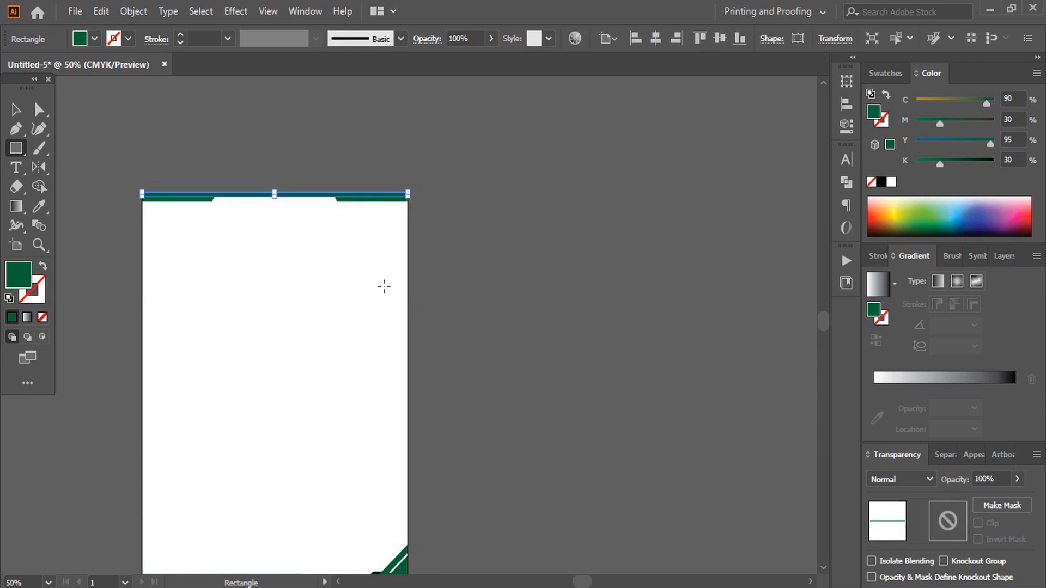
click(880, 182)
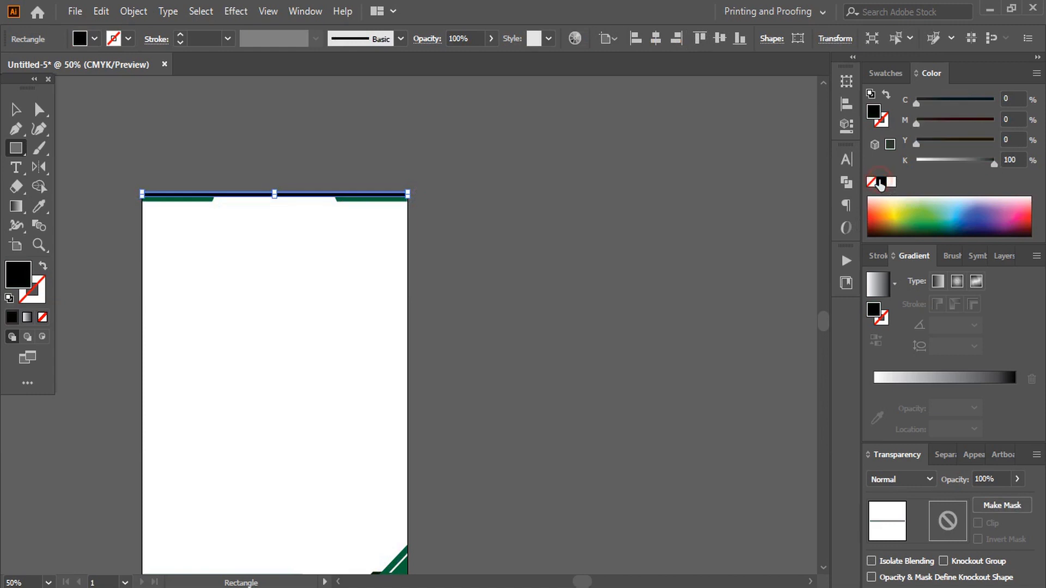
Step: Send the black header strip to the back, behind the two green header bars
right_click(308, 195)
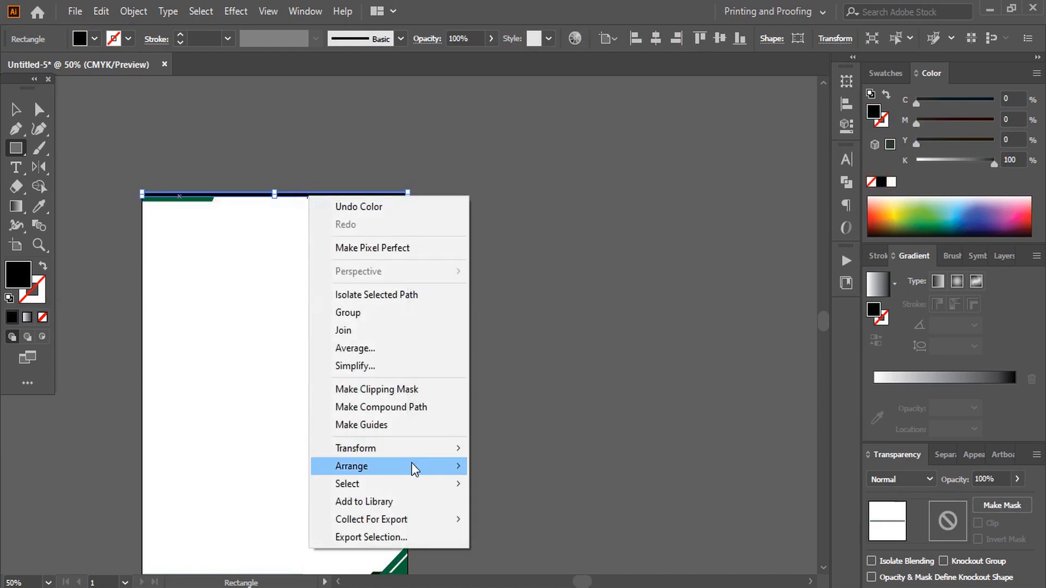
mouse_move(412, 468)
click(523, 519)
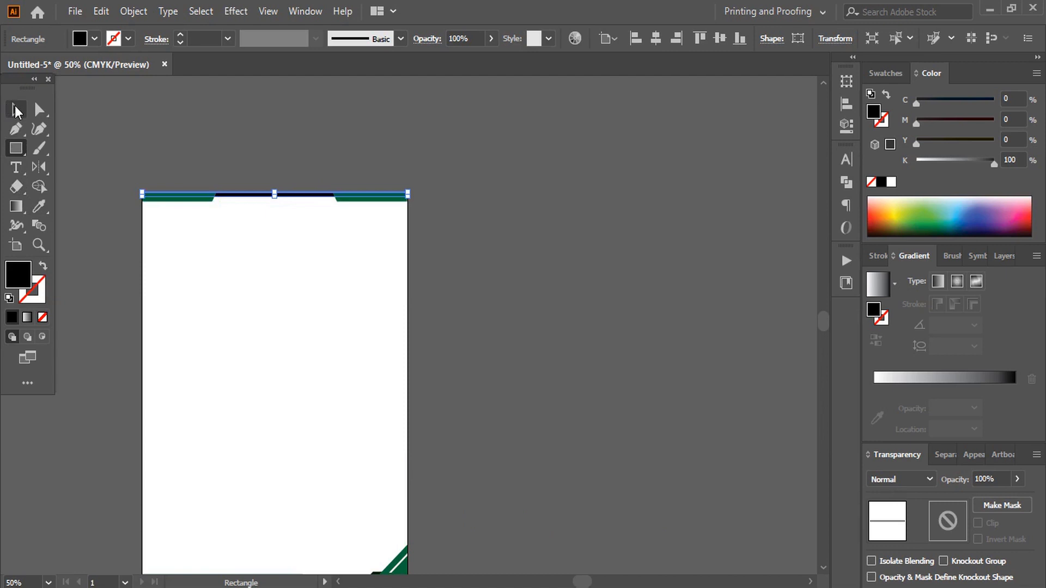
click(15, 109)
click(291, 155)
Step: Replace the long green footer bar's solid fill with the White, Black linear gradient preset
scroll(362, 537, down, 2)
scroll(362, 537, left, 3)
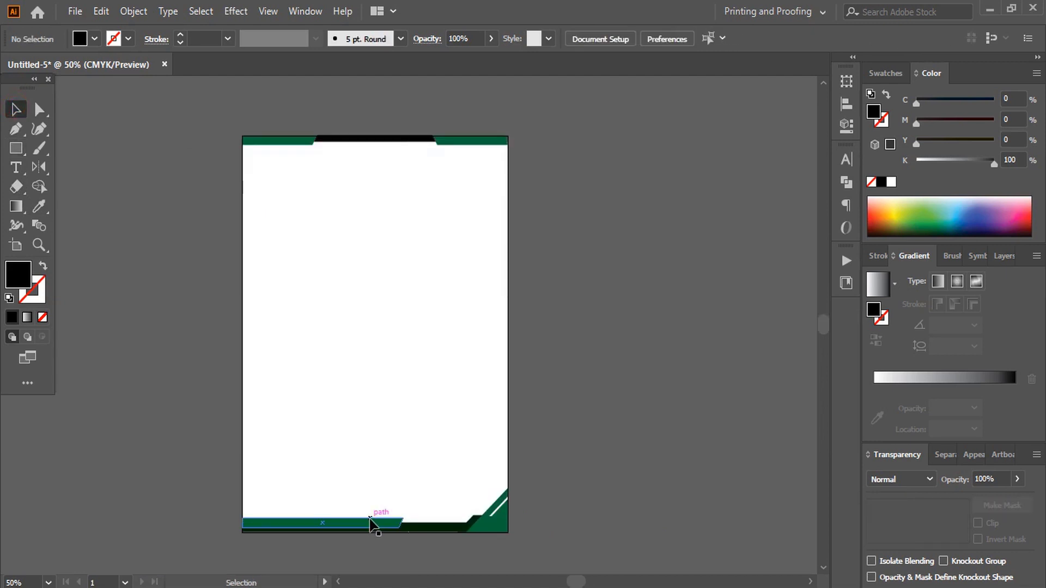
click(370, 524)
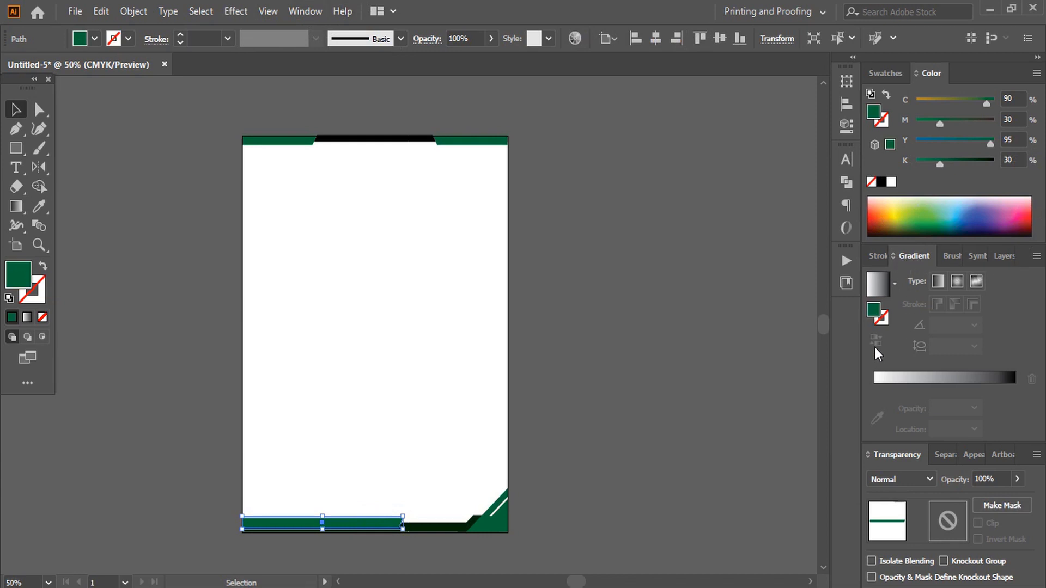
click(896, 284)
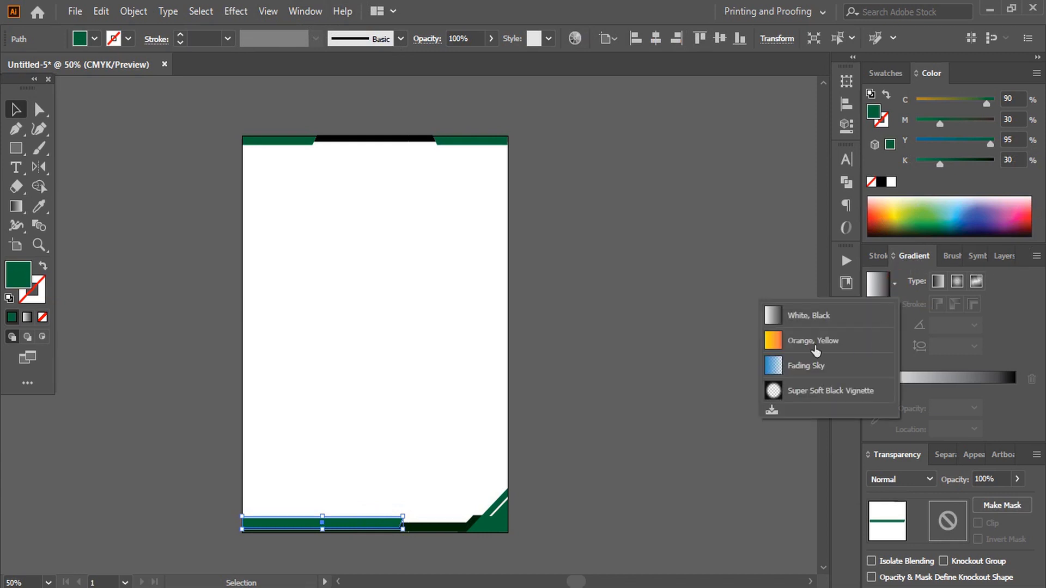
click(816, 317)
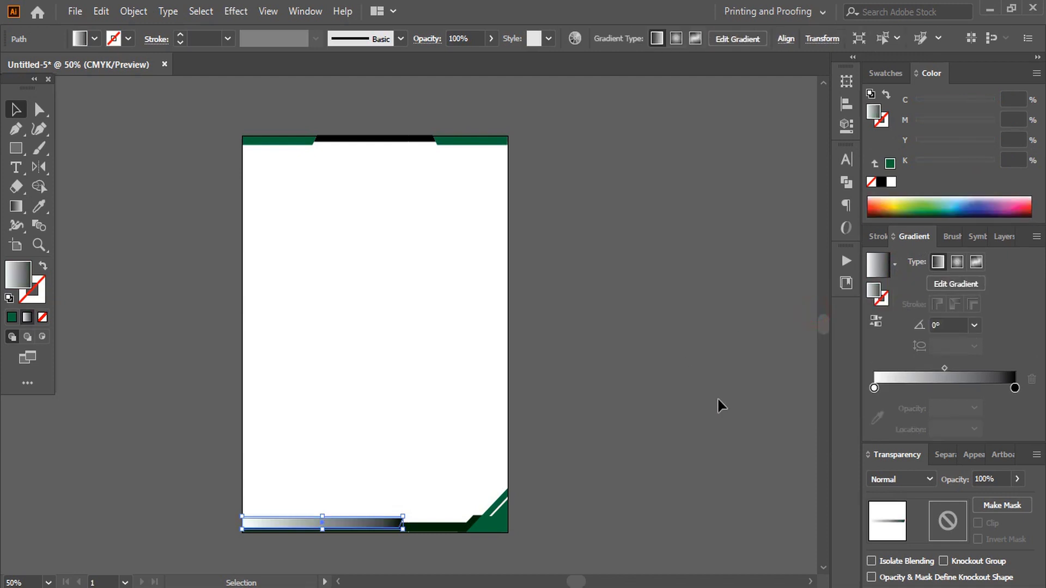
Step: Recolour the footer bar's gradient from deep red (C=15 M=100 Y=90 K=10) at the start to bright red (M=100 Y=100) at the end
double_click(875, 389)
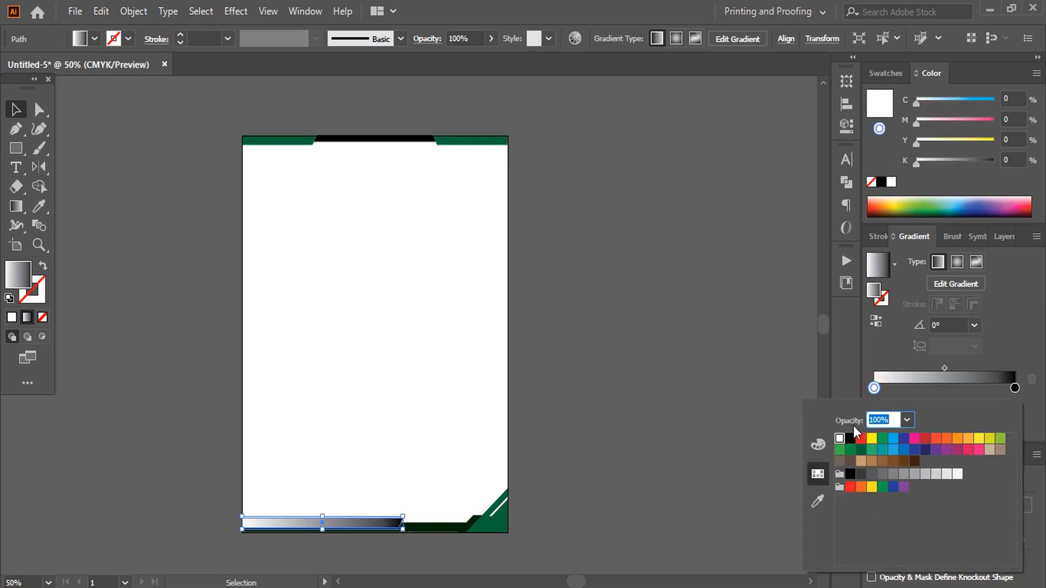
click(924, 440)
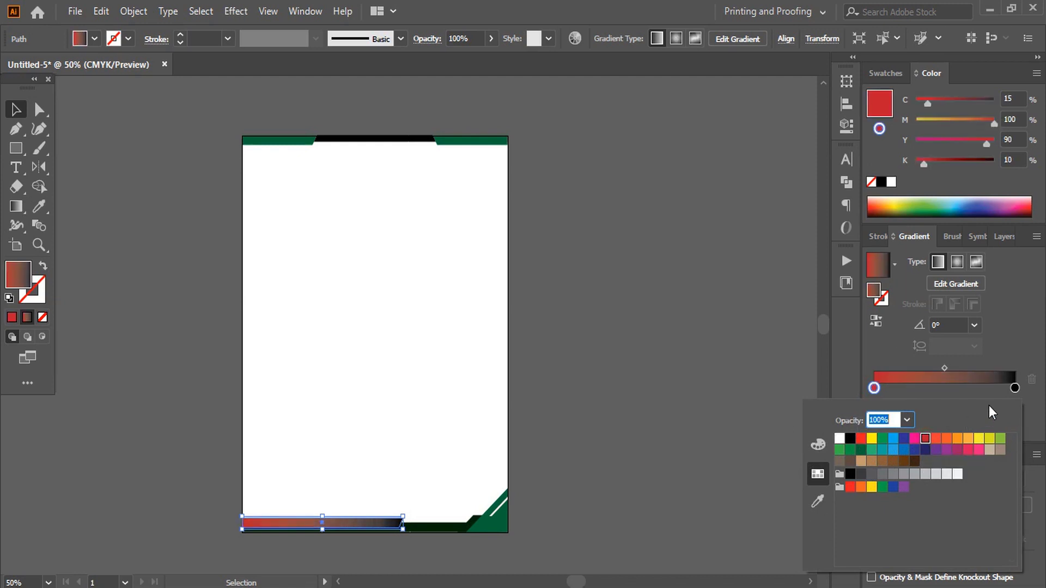
double_click(1014, 388)
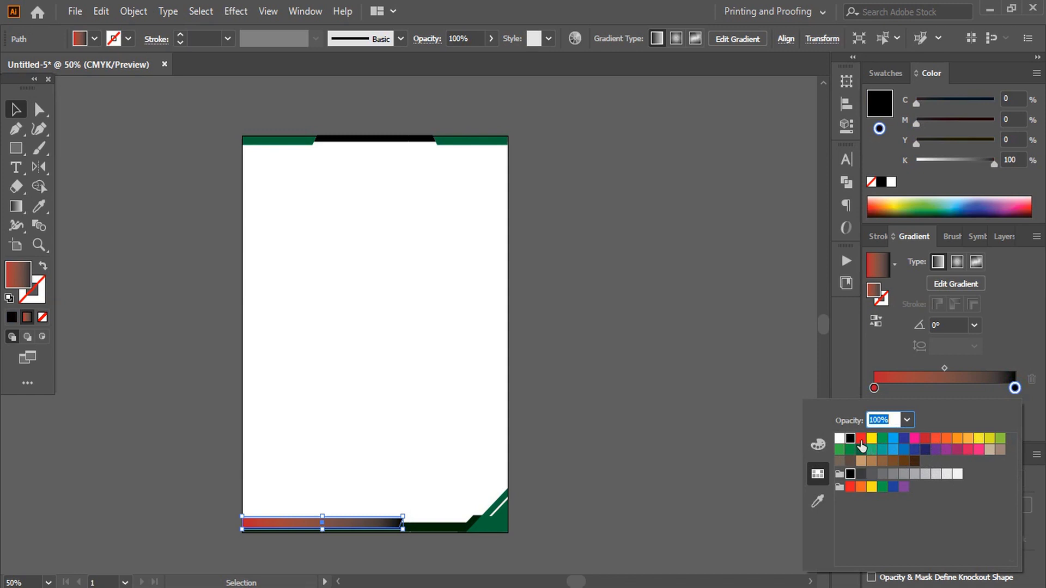
click(861, 439)
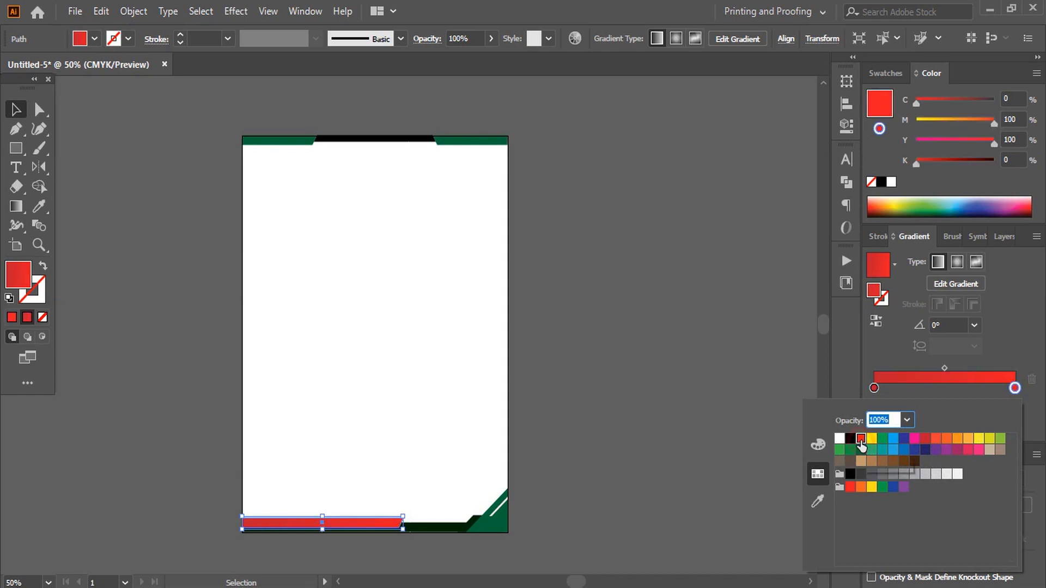
click(603, 406)
click(601, 390)
scroll(609, 371, down, 2)
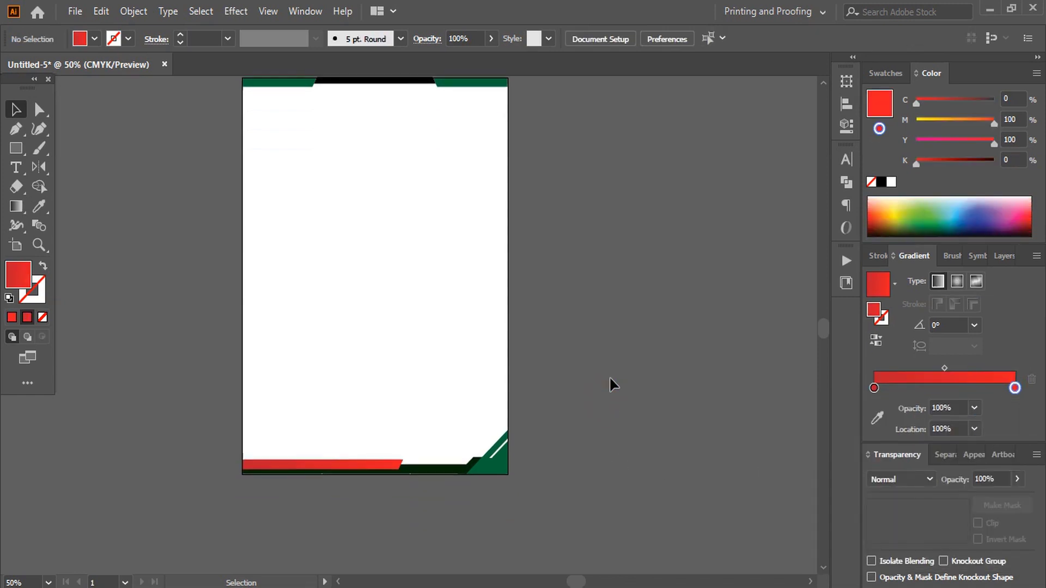
Step: Darken the starting colour stop of the footer bar's red gradient to C=54 and K=22
click(365, 462)
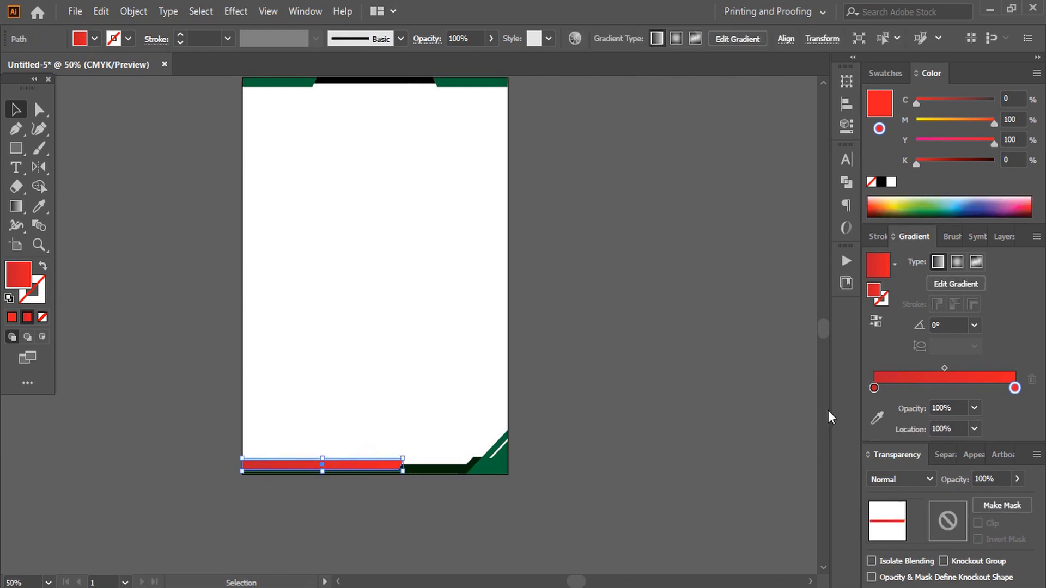
click(874, 388)
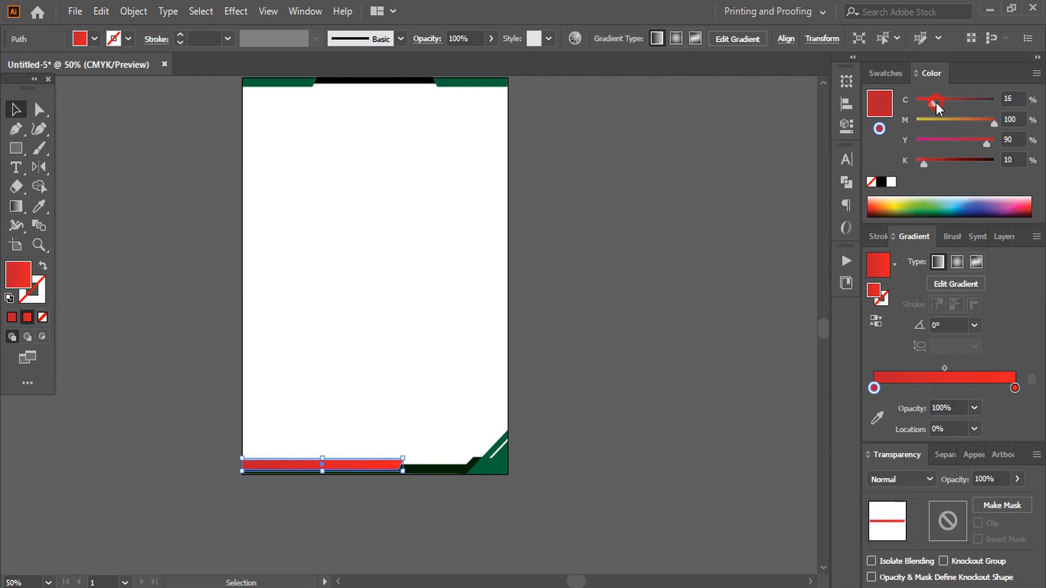
drag(953, 103, 960, 103)
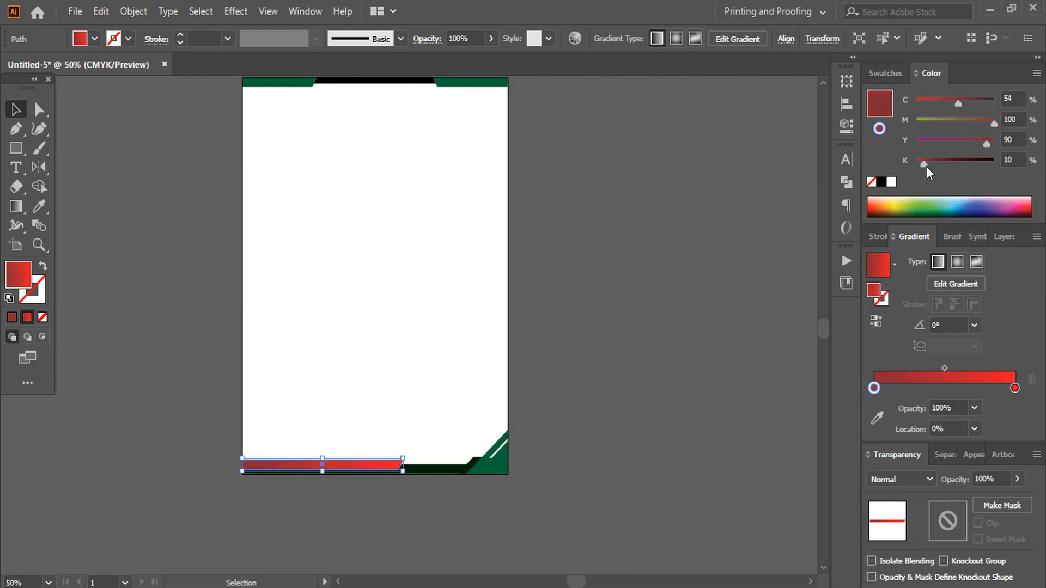
drag(926, 165, 933, 165)
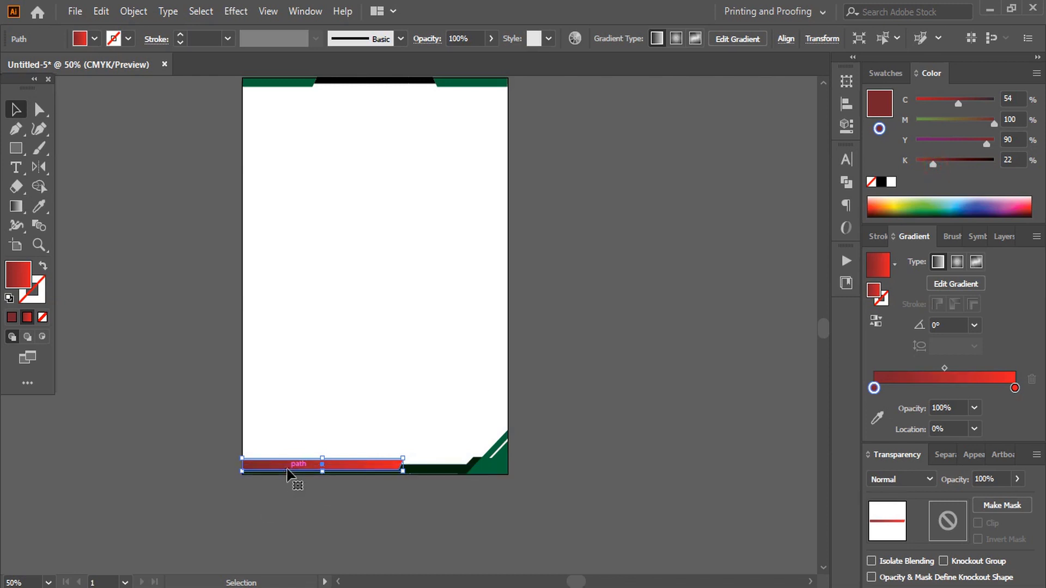
click(167, 246)
Step: Copy the footer bar's red gradient onto both green header bars and the green corner triangle with the Eyedropper
scroll(635, 380, up, 2)
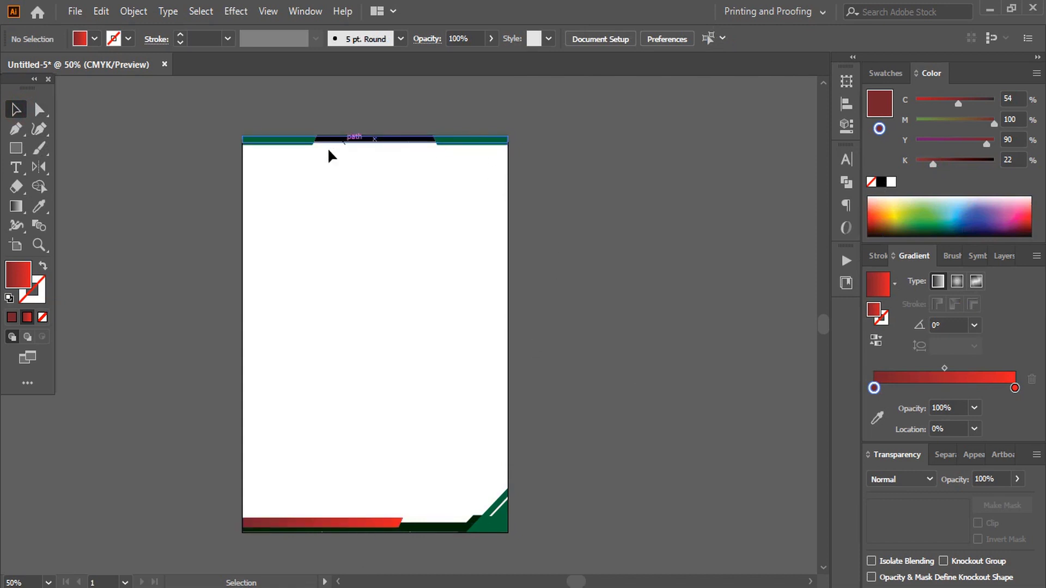
click(281, 143)
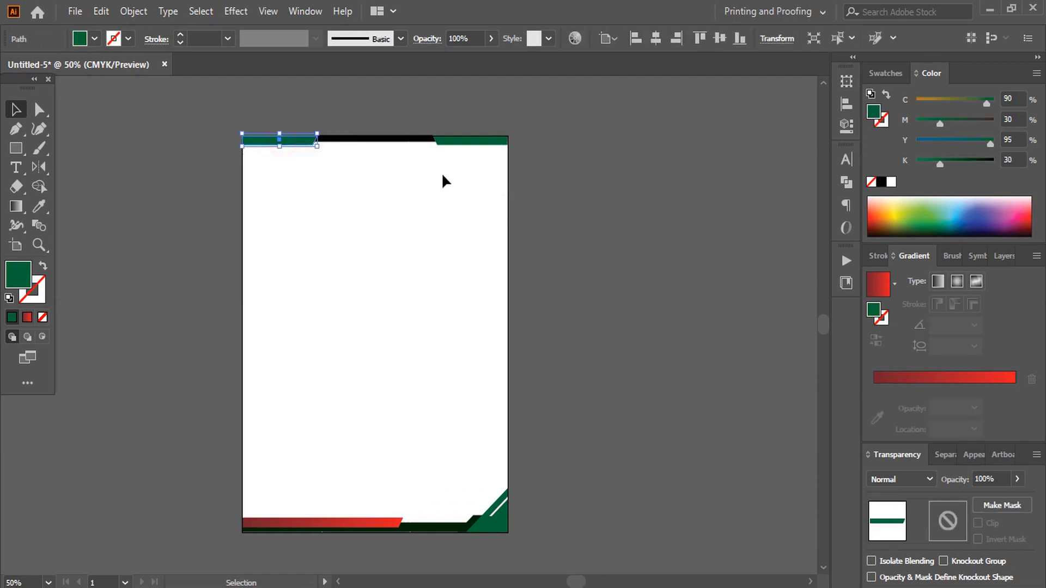
shift+click(464, 145)
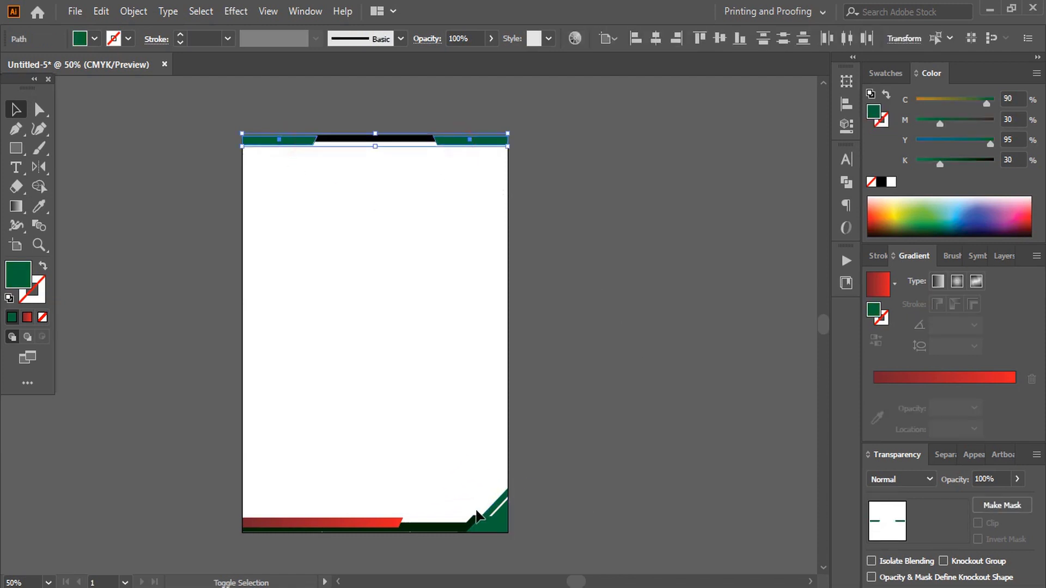
shift+click(498, 524)
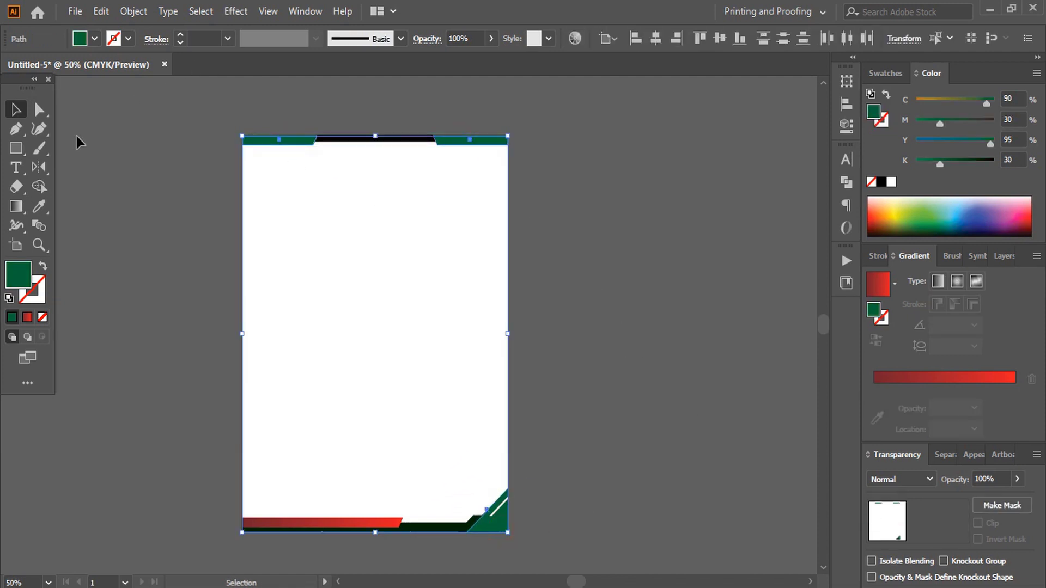
click(39, 207)
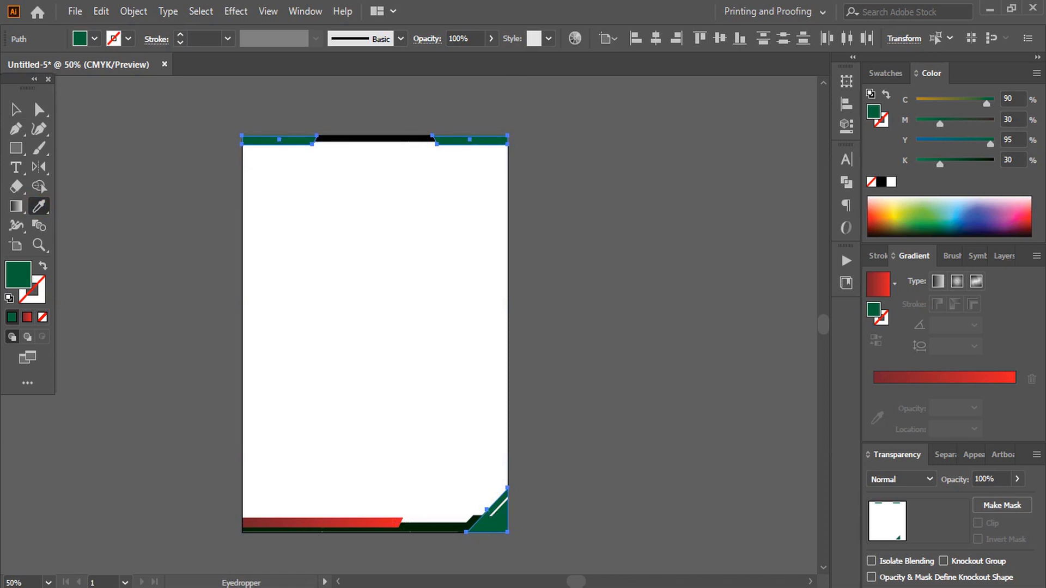
click(348, 523)
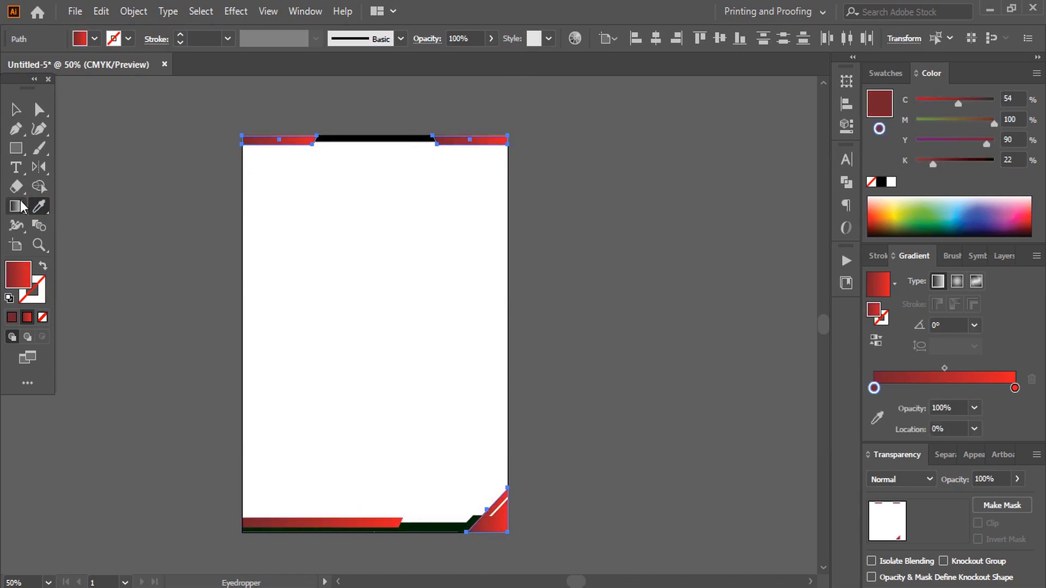
click(16, 109)
click(622, 379)
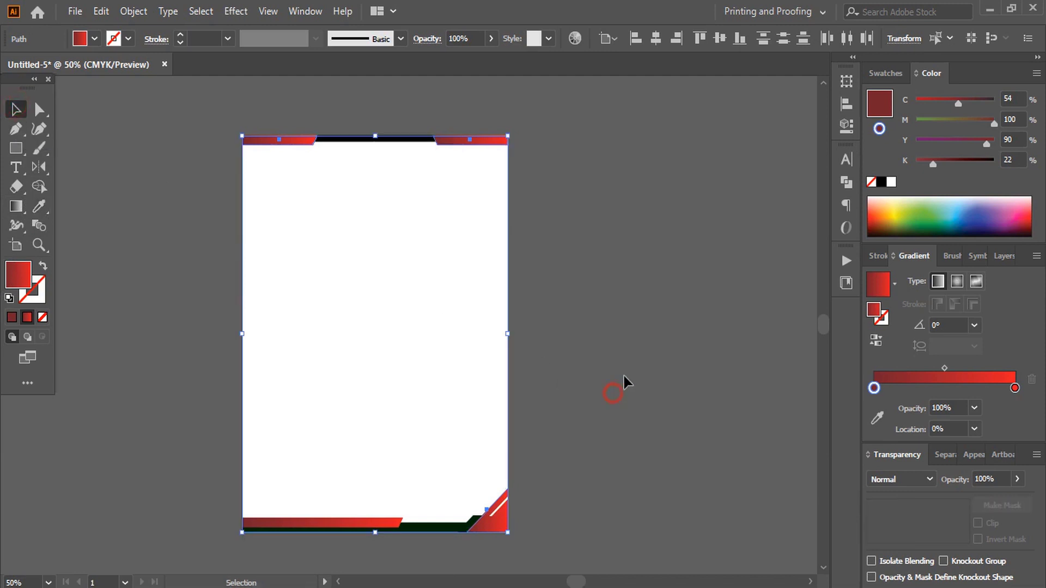
Step: Redirect the corner triangle's red gradient diagonally from its lower left to its upper right, at about 44°
click(497, 525)
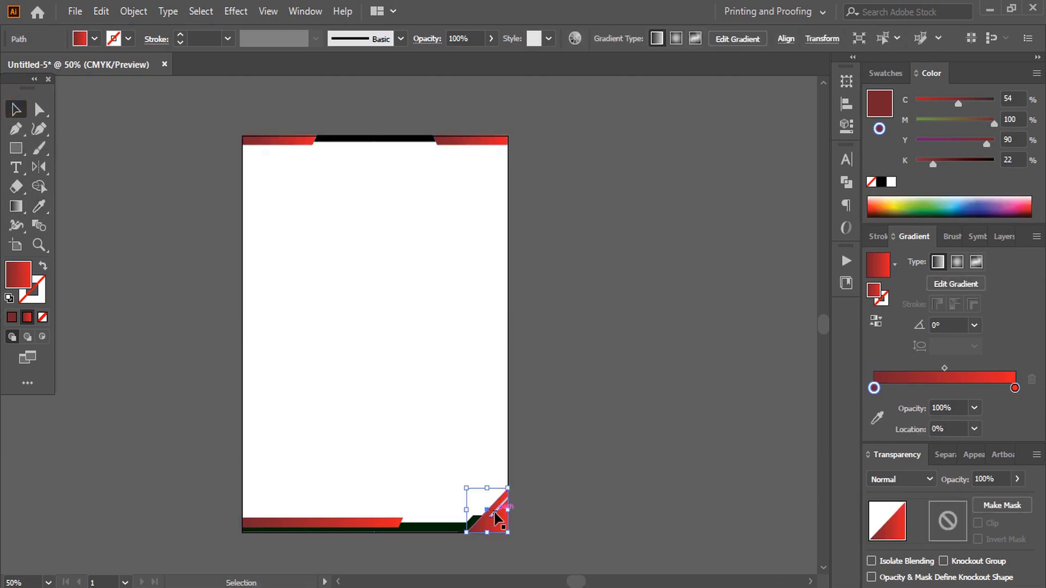
click(17, 207)
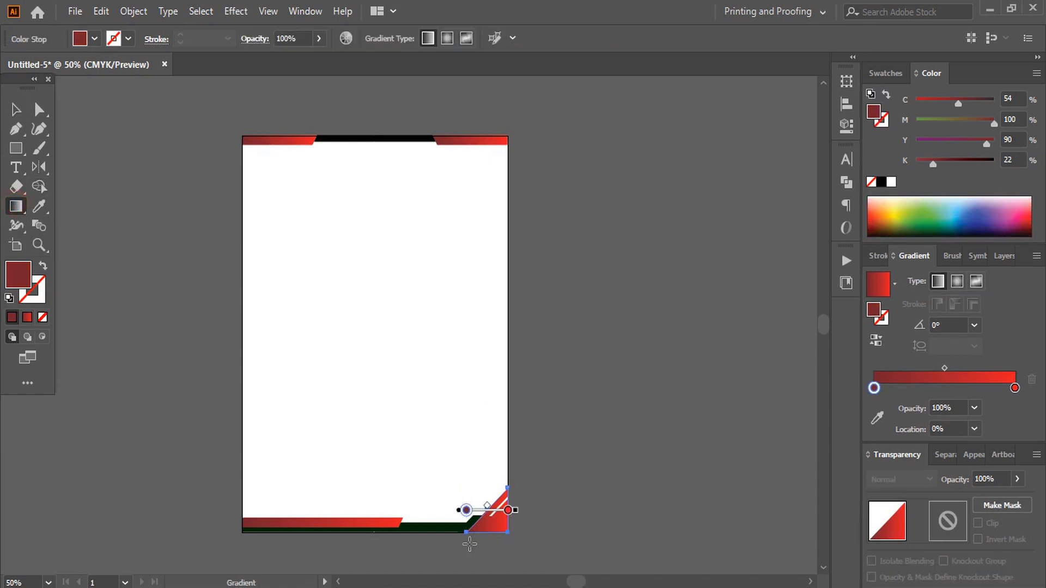
drag(474, 540, 512, 503)
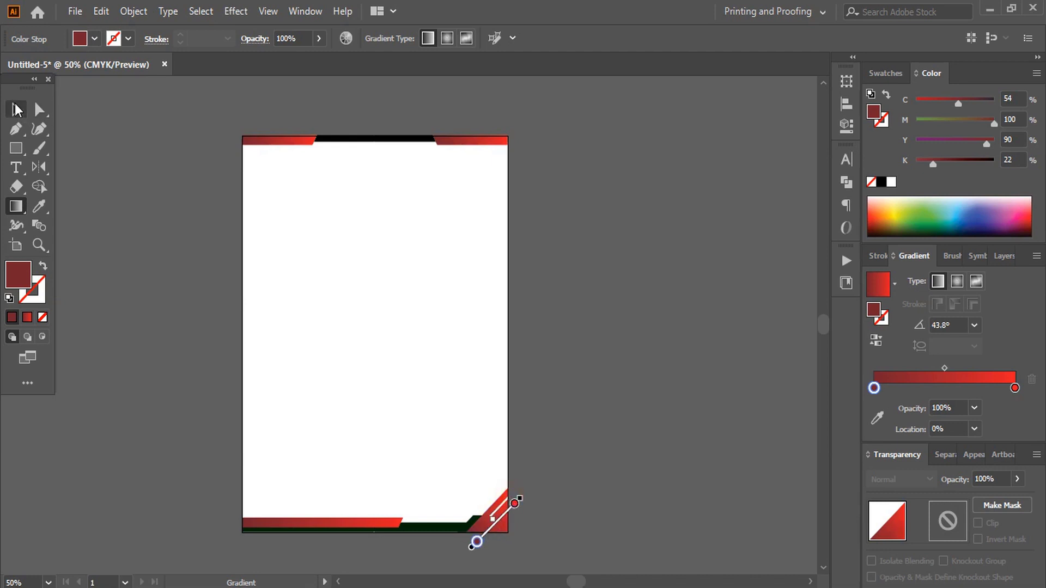
click(8, 105)
click(126, 309)
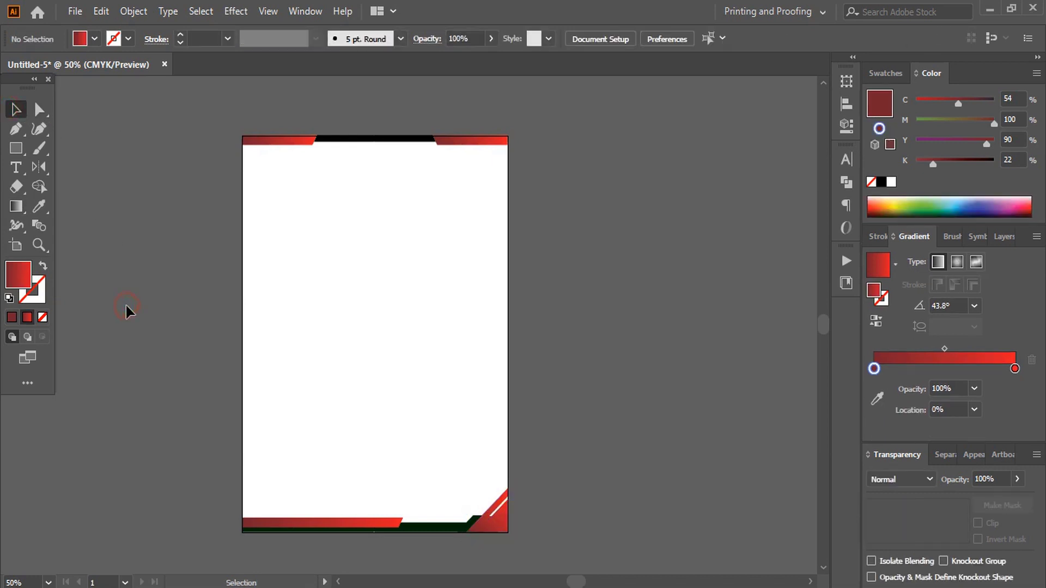
Step: Place a copy of the white diagonal stripe just outside the red corner triangle and fill it with light grey, K=20
key(ctrl+plus)
drag(589, 388, 607, 329)
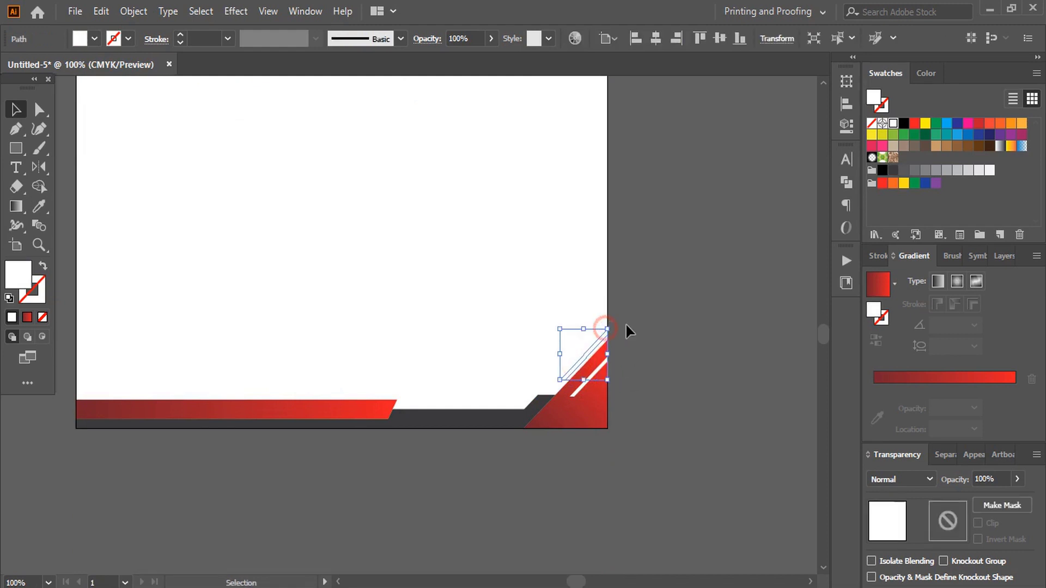
click(957, 171)
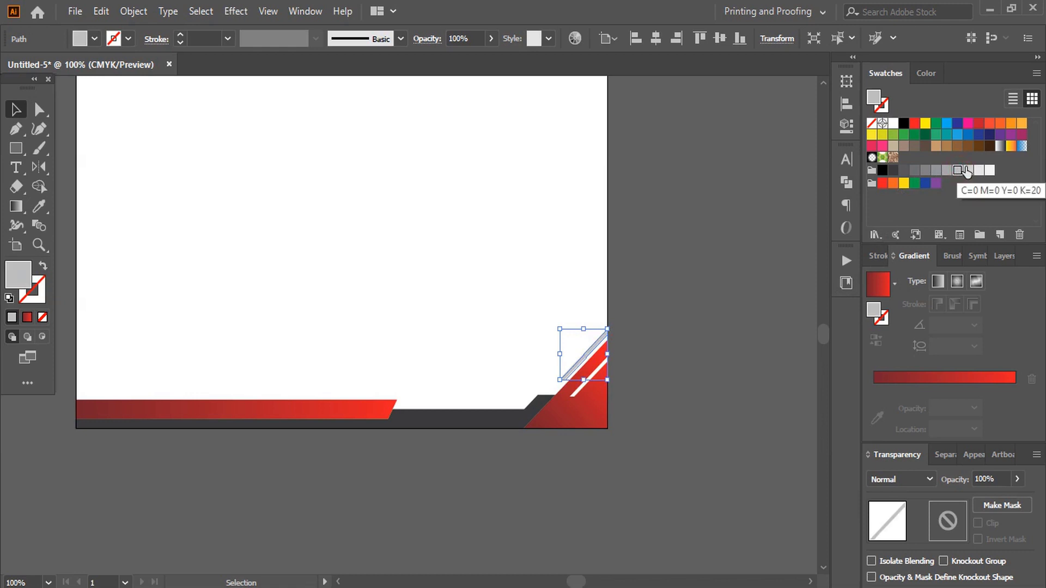
click(968, 171)
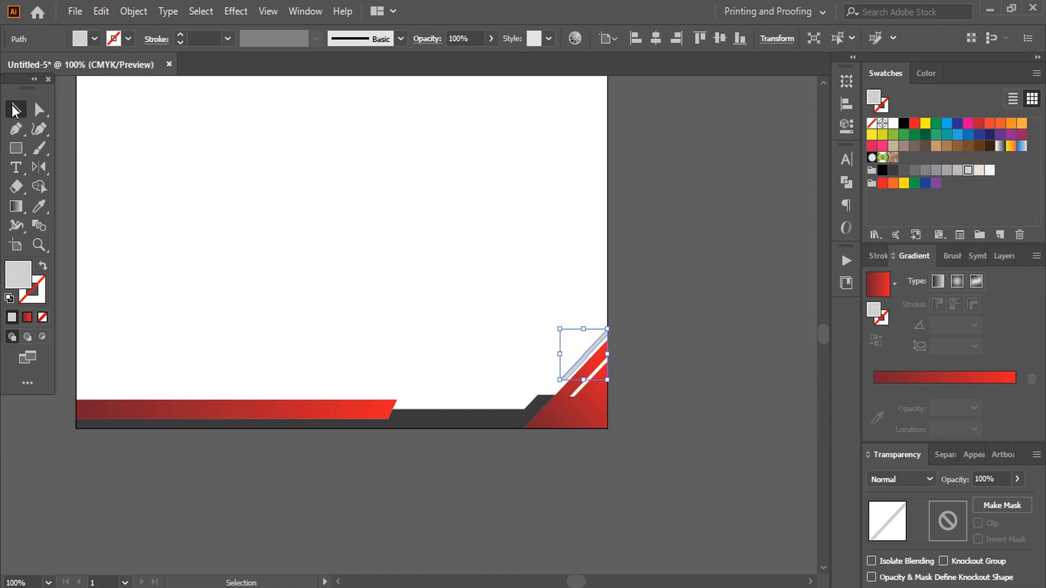
click(712, 329)
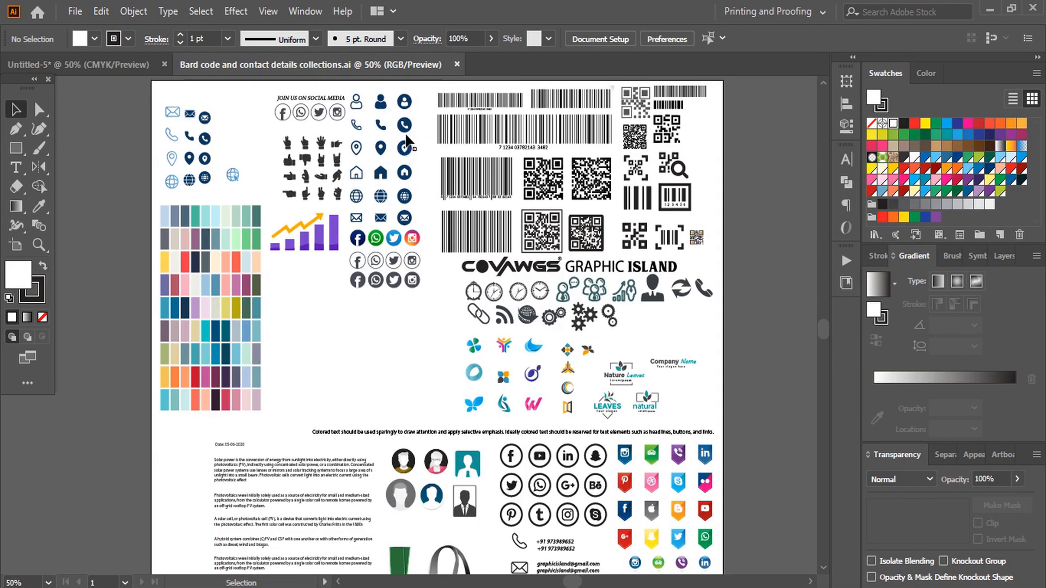
Step: Bring the column of six round contact icons from the contact details collection document into the letterhead, placing it beside the page
click(409, 142)
click(422, 188)
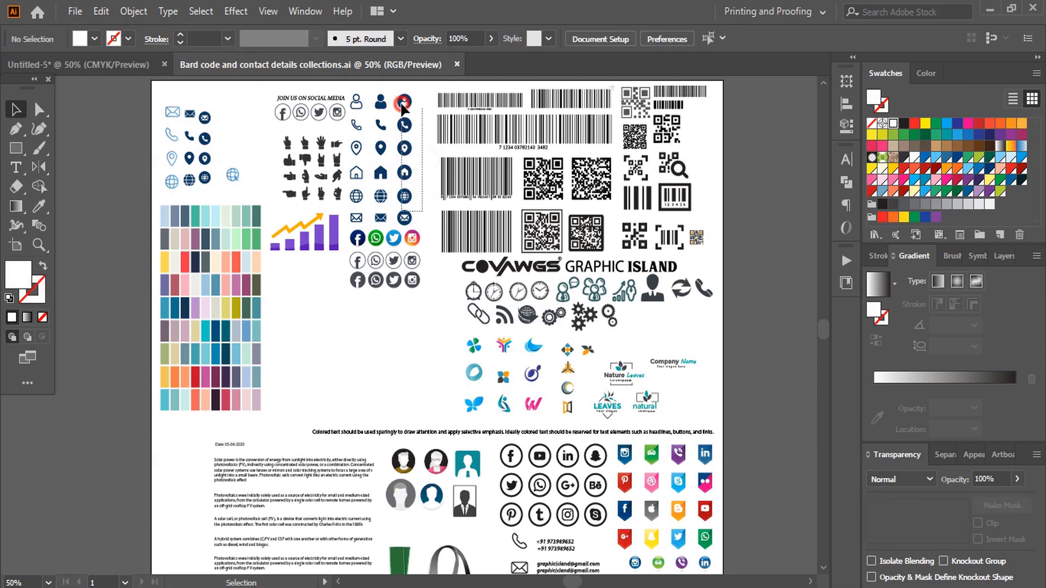
click(405, 153)
drag(406, 156, 607, 296)
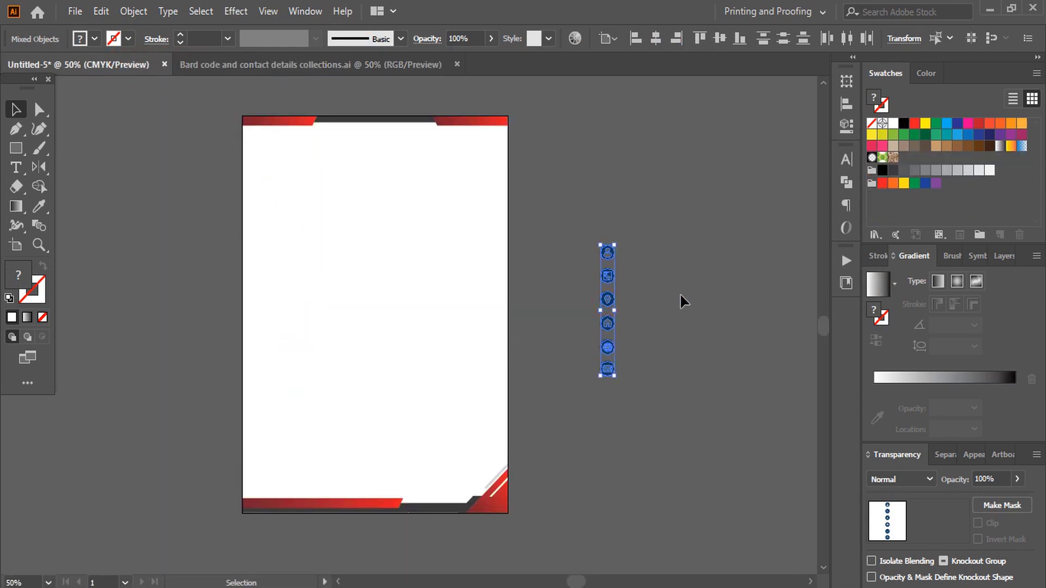
Step: Recolour the six contact icons with the footer bar's red gradient using the Eyedropper
click(39, 206)
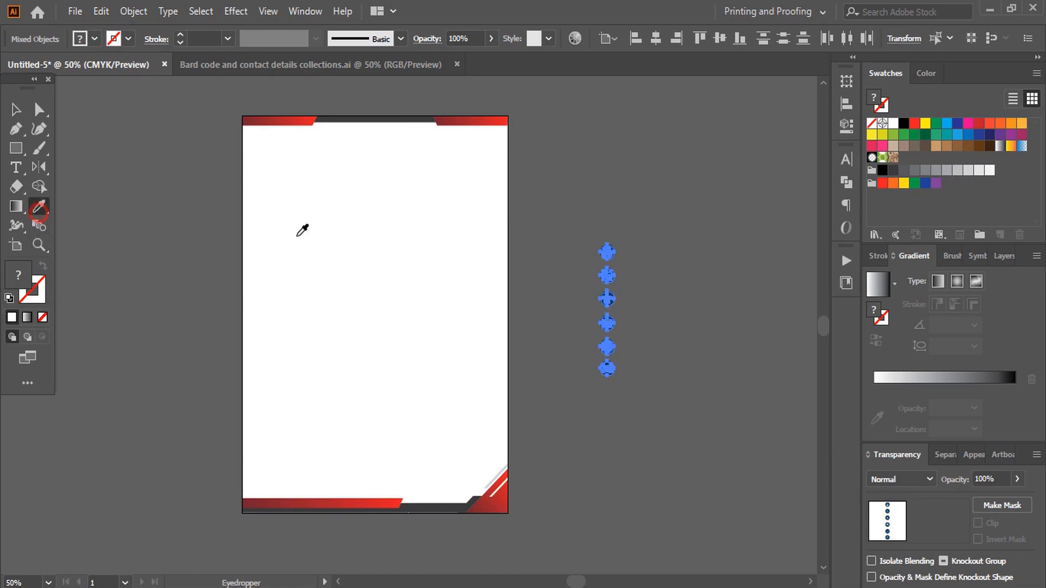
click(363, 496)
click(16, 109)
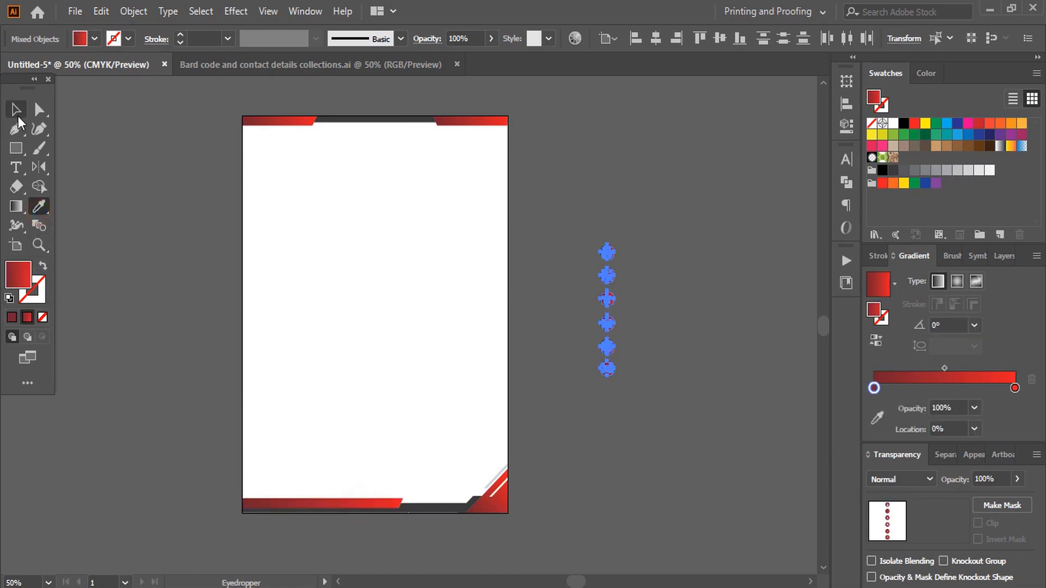
click(145, 290)
Step: Bring the sample letter text group from the contact details collection document onto the letterhead page
key(ctrl+Tab)
scroll(520, 417, down, 3)
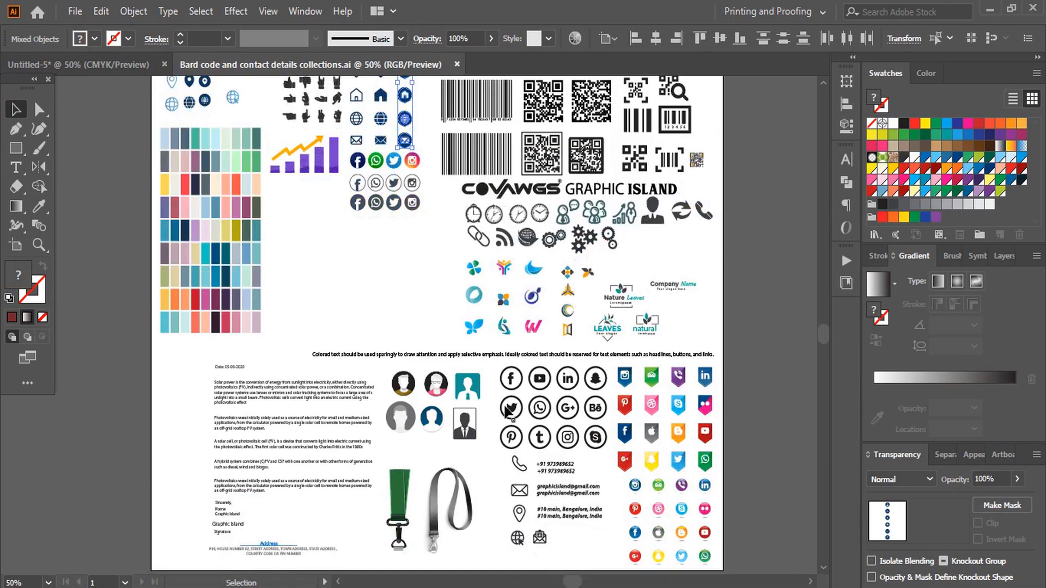
click(330, 387)
drag(331, 387, 358, 286)
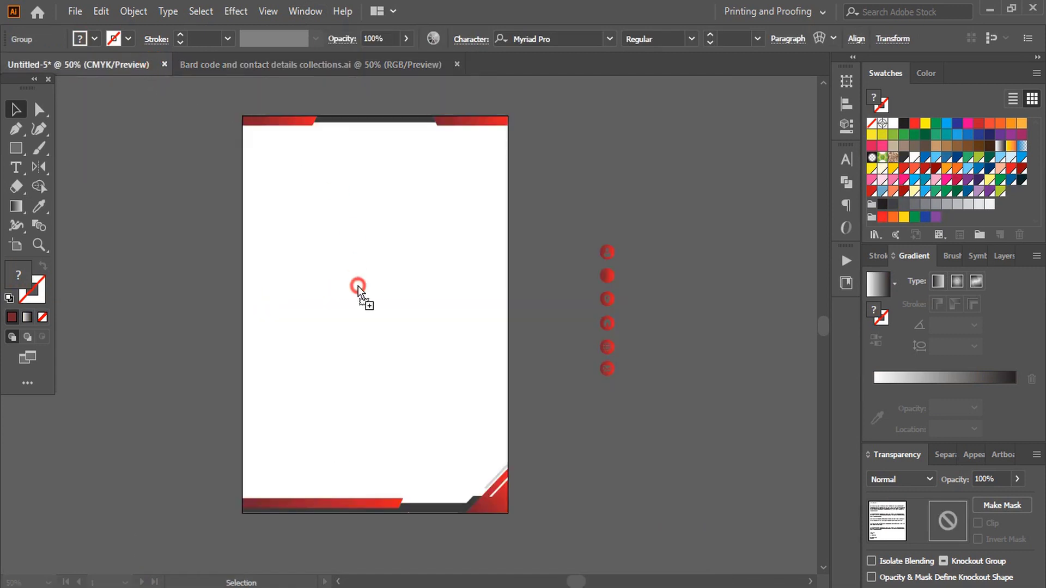
Step: Position the letter text in the middle of the page and widen it to leave narrow, even side margins
drag(351, 339, 349, 336)
drag(334, 291, 364, 281)
drag(433, 330, 490, 330)
drag(269, 330, 266, 330)
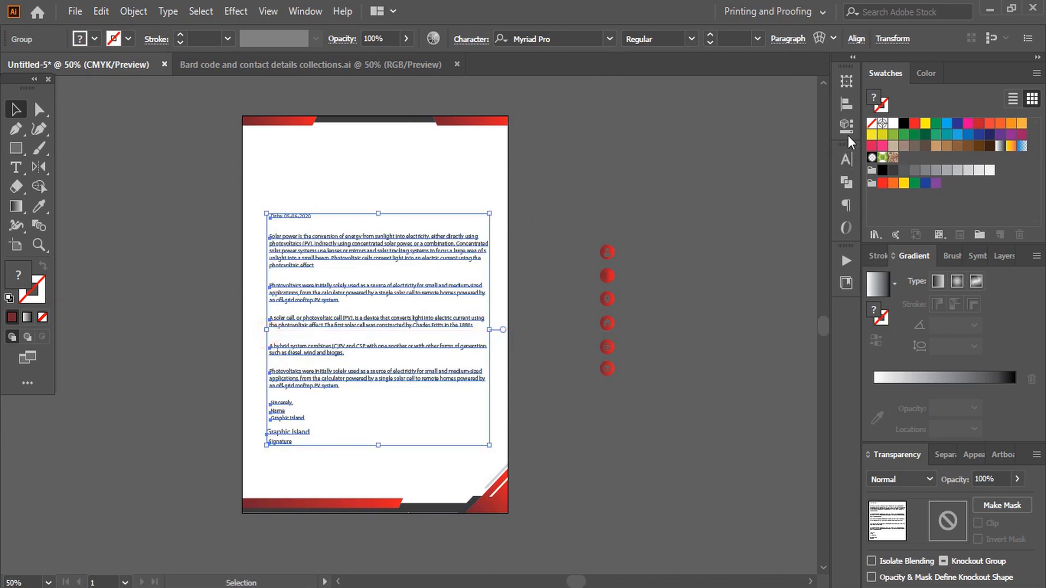
Step: Centre the letter text group horizontally on the artboard
click(848, 103)
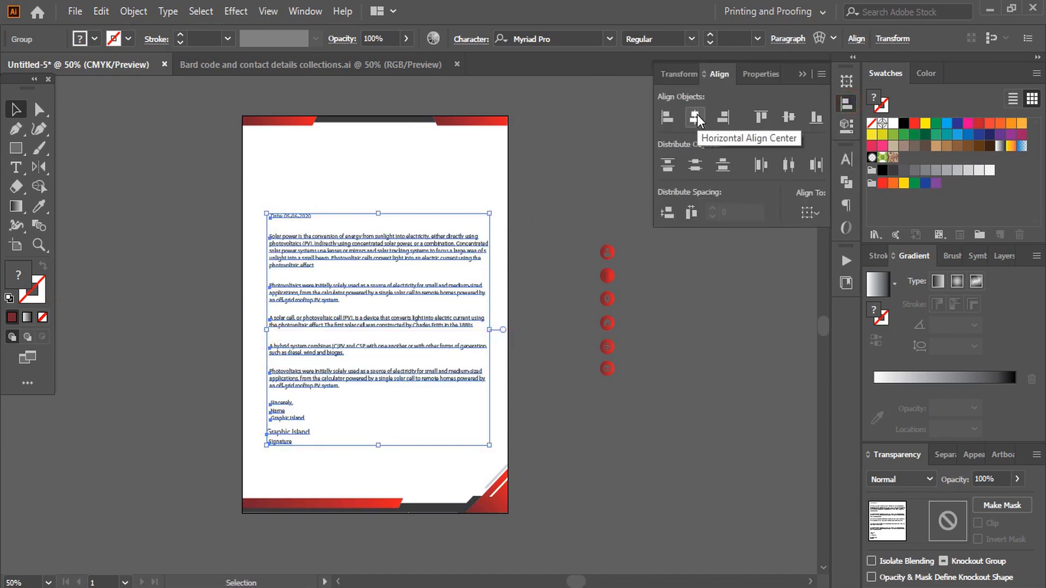
click(696, 116)
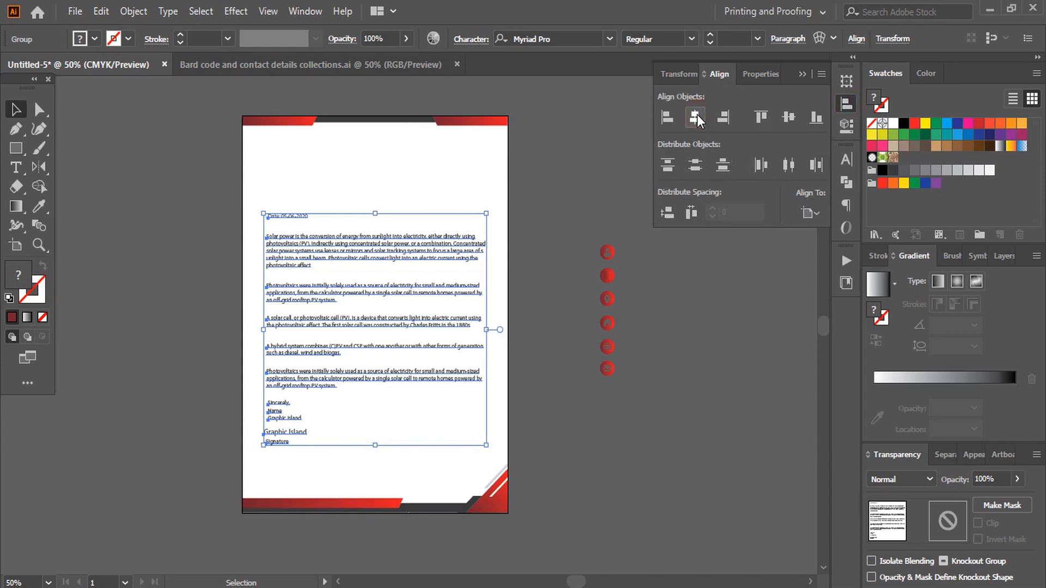
click(802, 72)
click(594, 187)
Step: Move the home, globe and envelope icons onto the page below the signature and scale them down to fit above the footer bar
key(ctrl+plus)
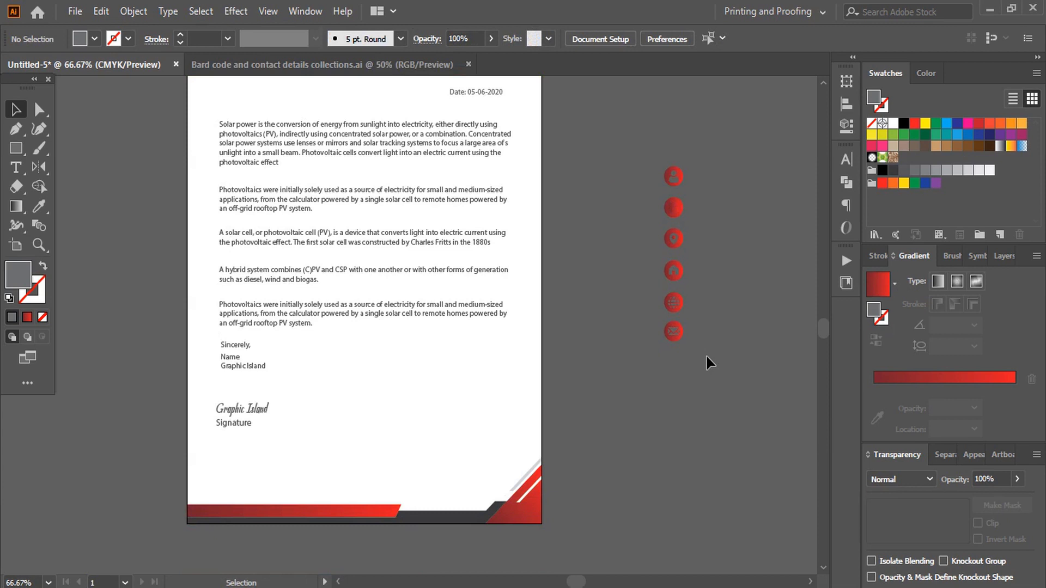
mouse_move(660, 320)
mouse_down()
mouse_move(700, 361)
mouse_move(666, 180)
mouse_move(671, 306)
mouse_move(386, 432)
mouse_move(240, 453)
mouse_up()
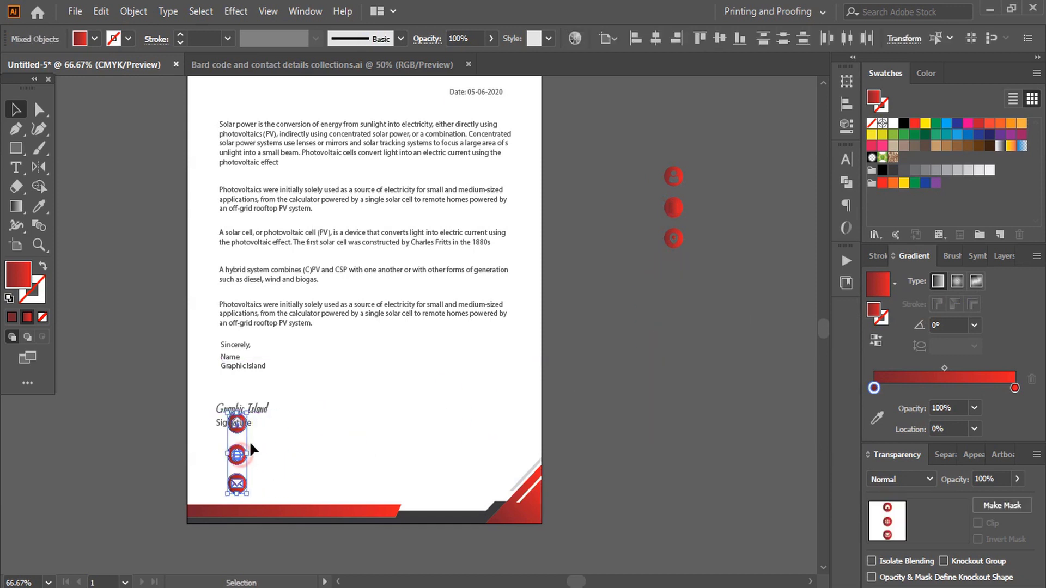
drag(249, 415, 244, 428)
key(ctrl+plus)
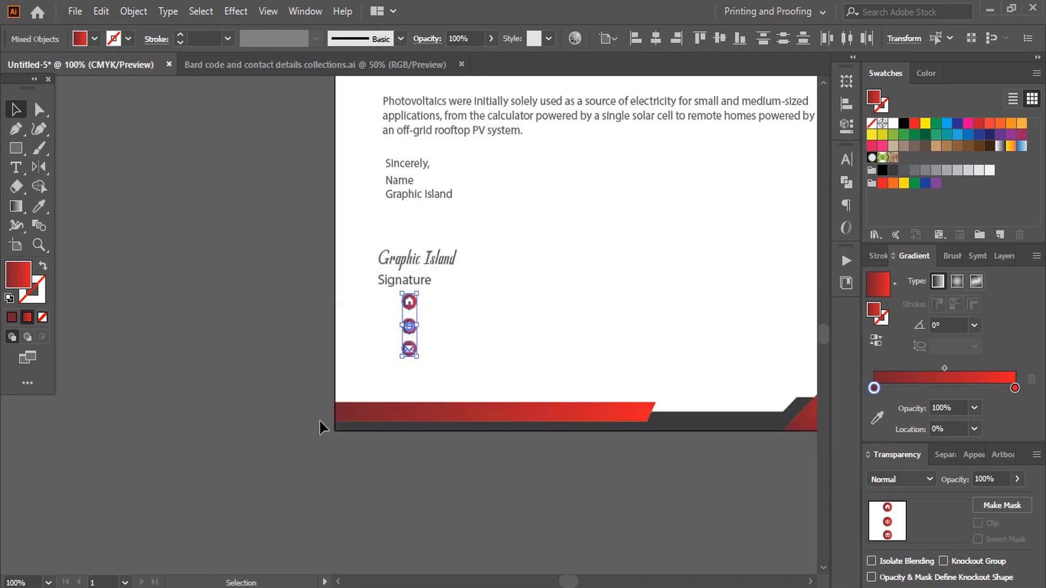
key(shift+Down)
key(shift+Down)
key(shift+Down)
key(shift+Down)
key(shift+Down)
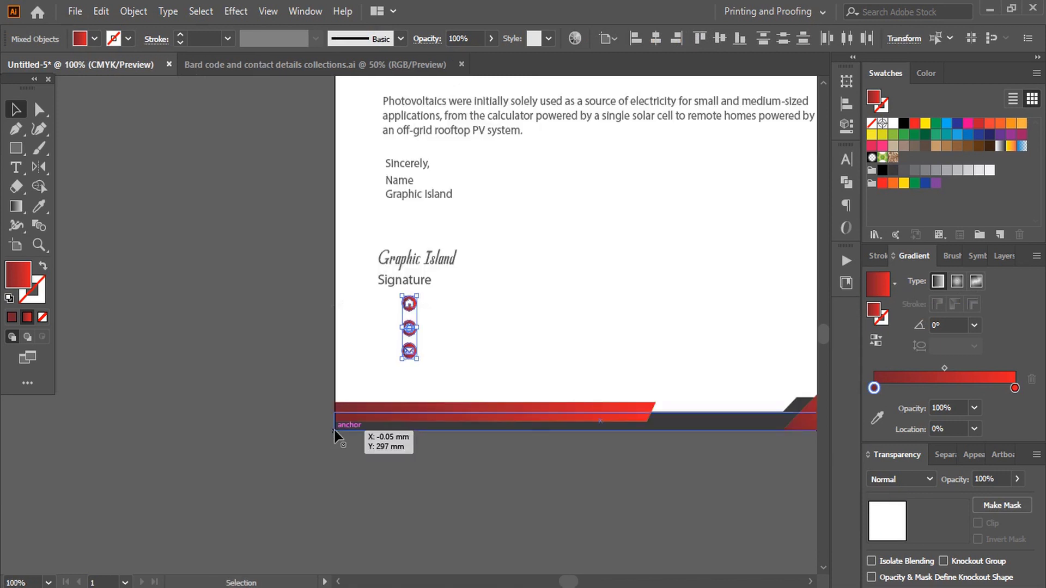
drag(418, 327, 419, 314)
key(shift+Up)
key(shift+Up)
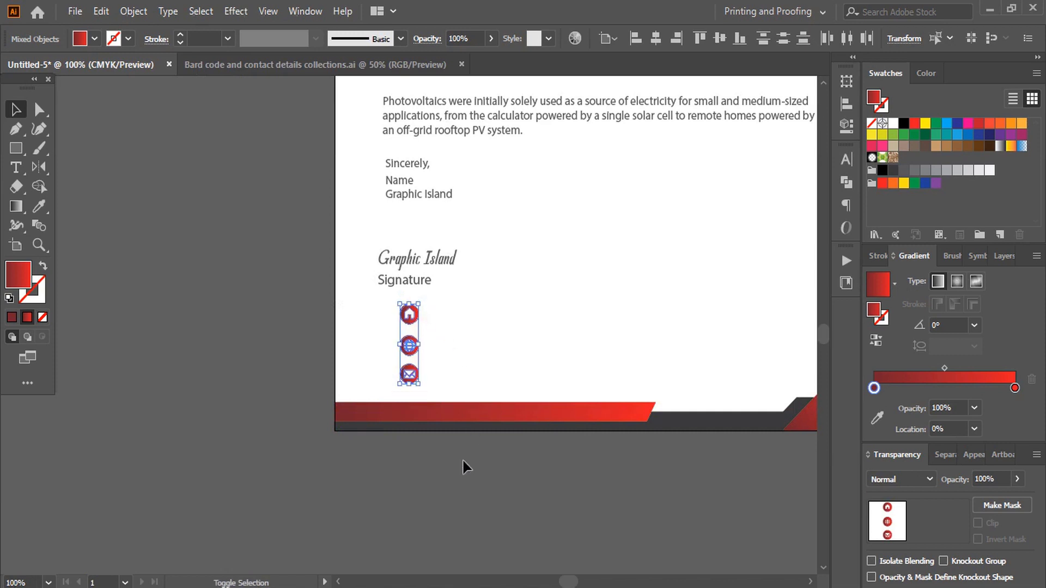
Step: Line up the three contact icons with the start of the Signature text and recolour them solid red
key(shift+Left)
key(shift+Left)
key(shift+Left)
key(shift+Left)
key(shift+Left)
key(shift+Right)
key(shift+Right)
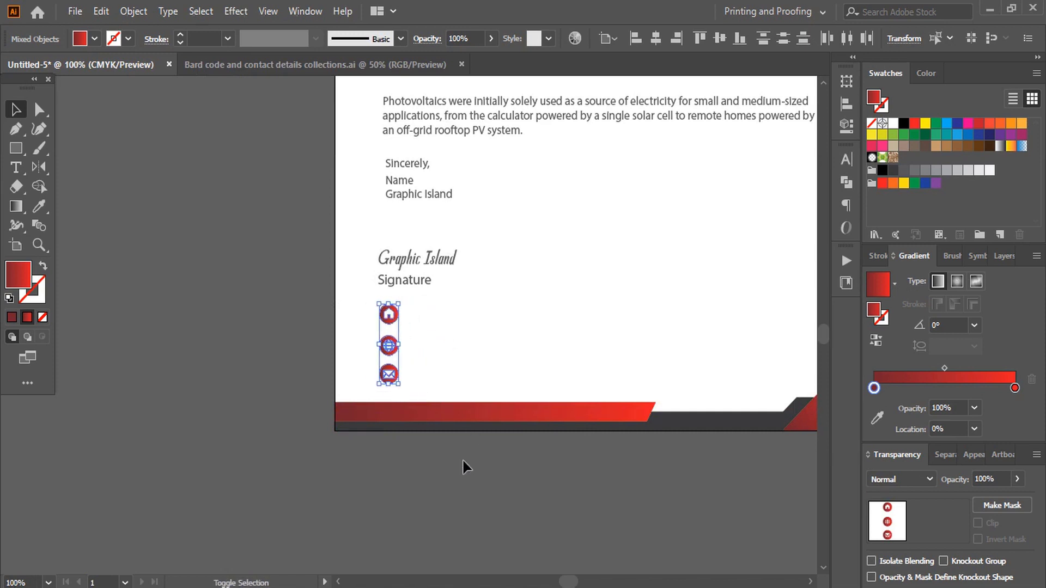
key(Down)
key(Down)
key(Down)
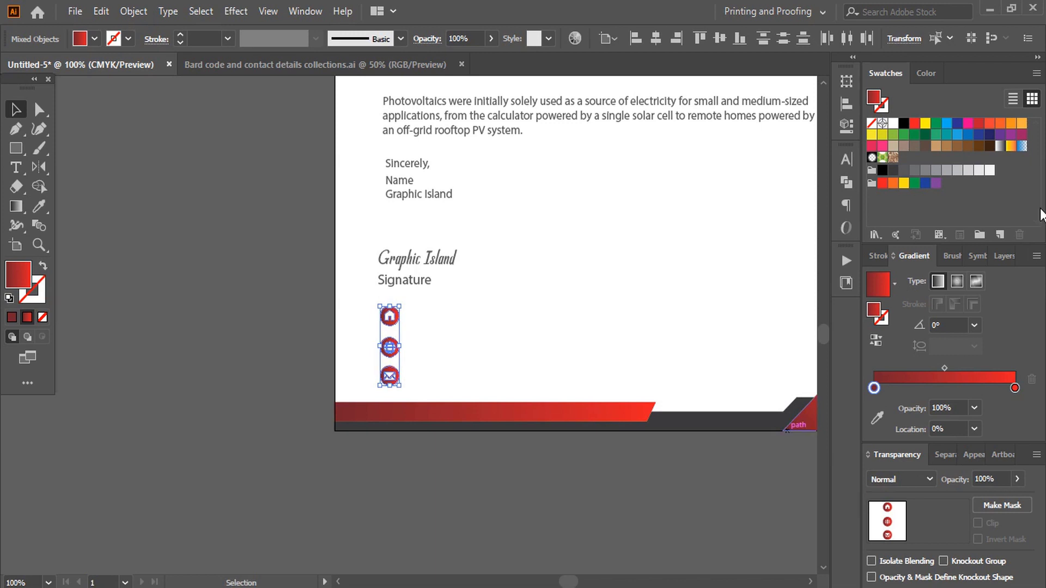
click(910, 126)
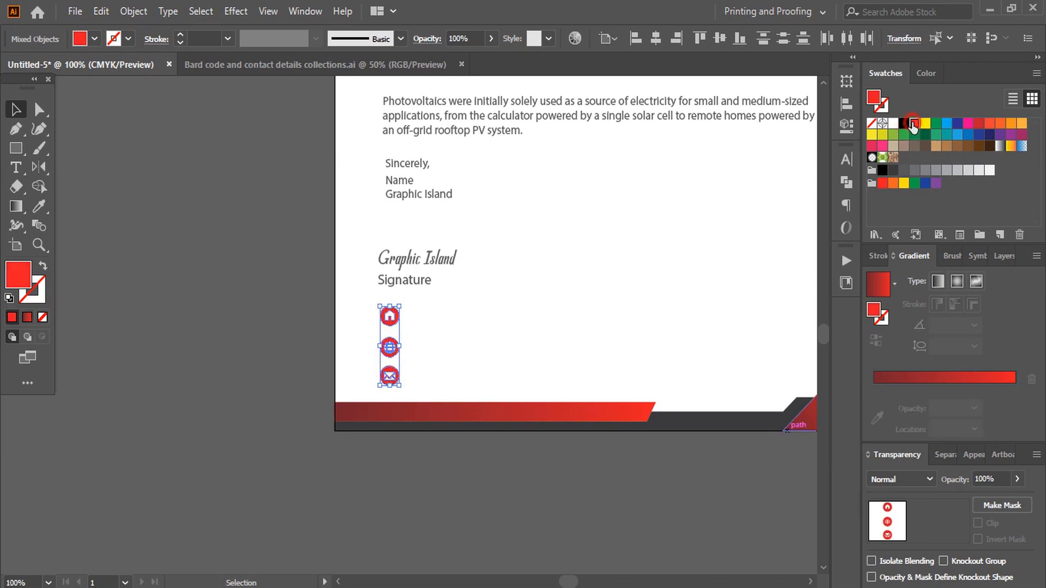
click(497, 478)
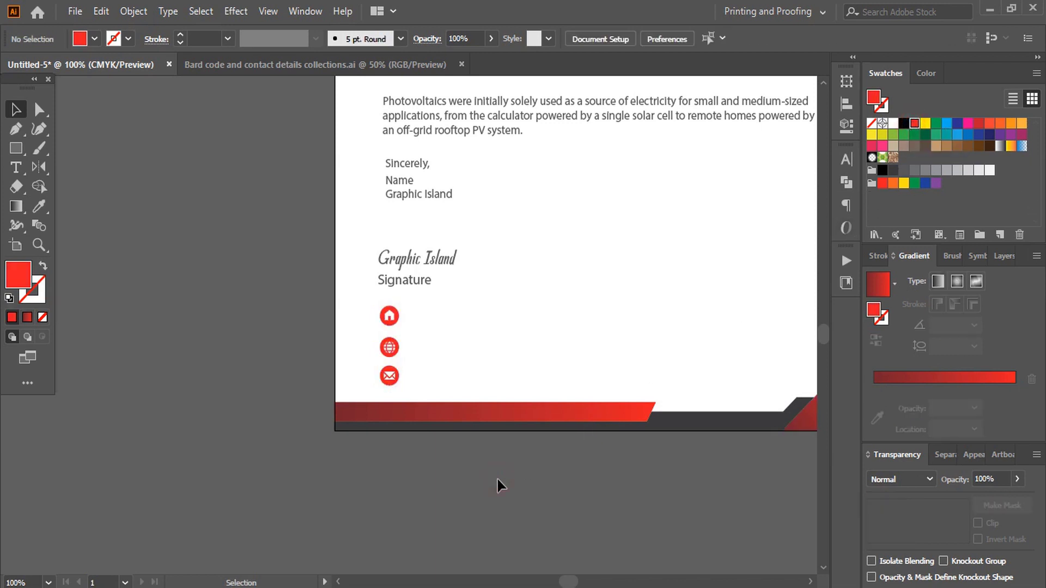
Step: Add a placeholder address line beside the home icon with street address, home town, state, country and pin code
text(country, pin co)
text(de)
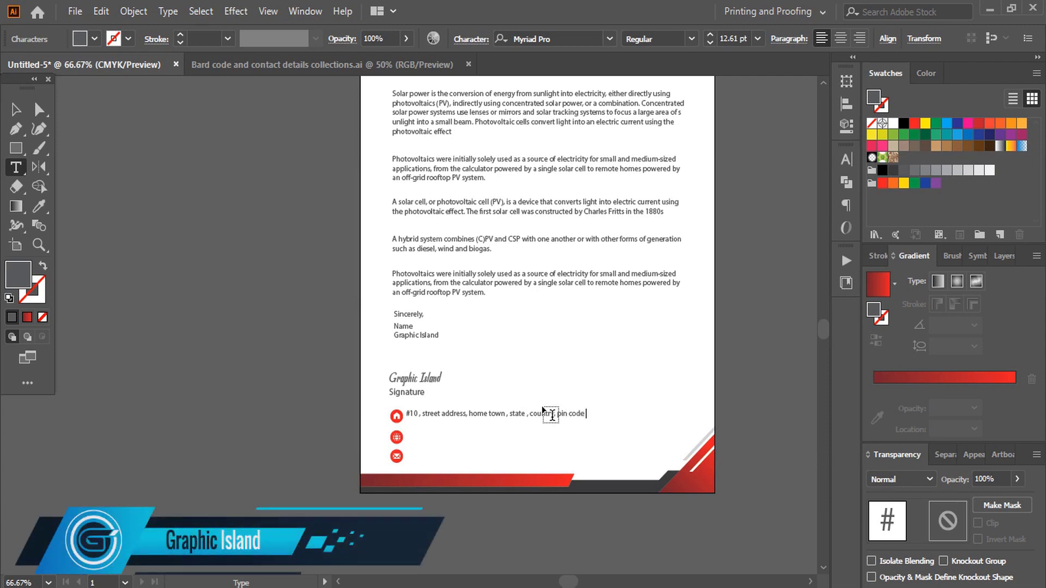
text(- 00)
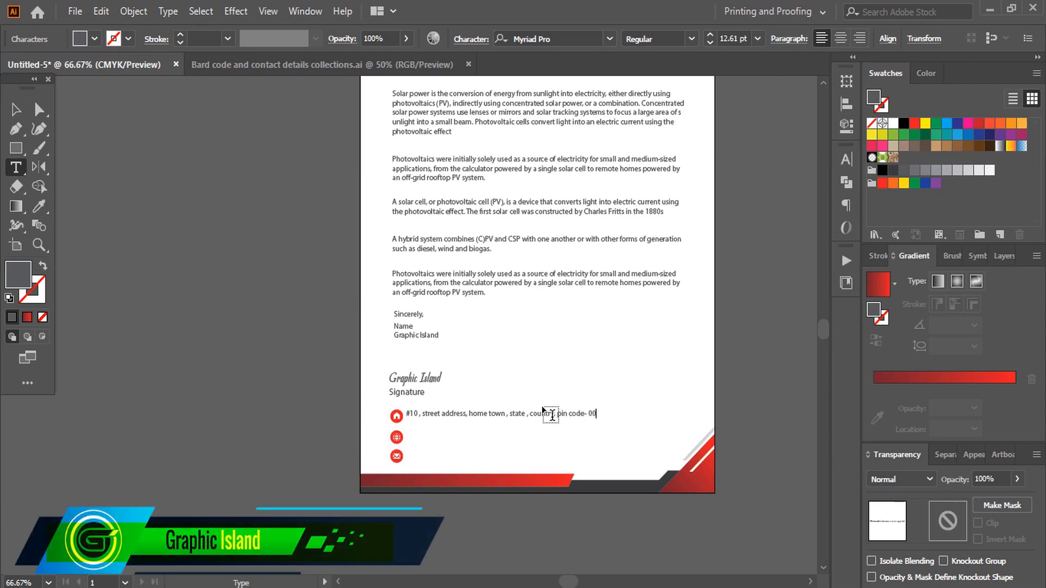
text(0)
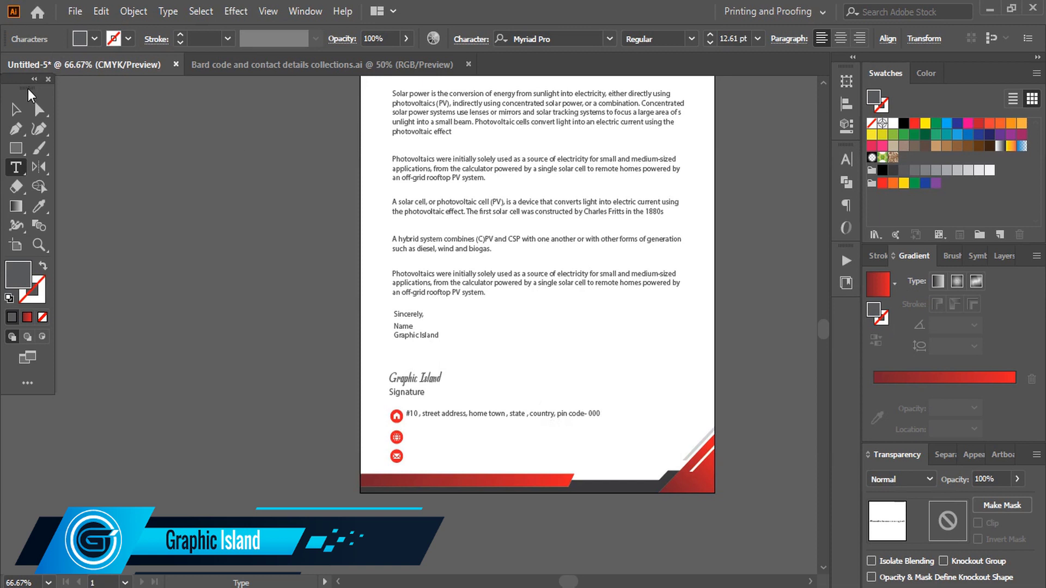
click(15, 109)
drag(466, 416, 634, 431)
double_click(460, 439)
key(ctrl+plus)
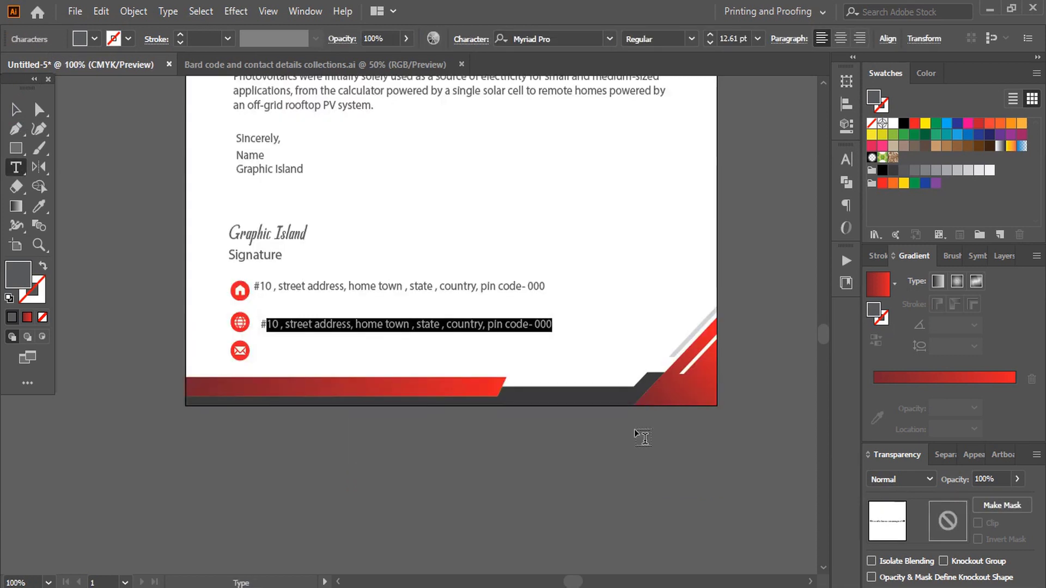
key(BackSpace)
key(BackSpace)
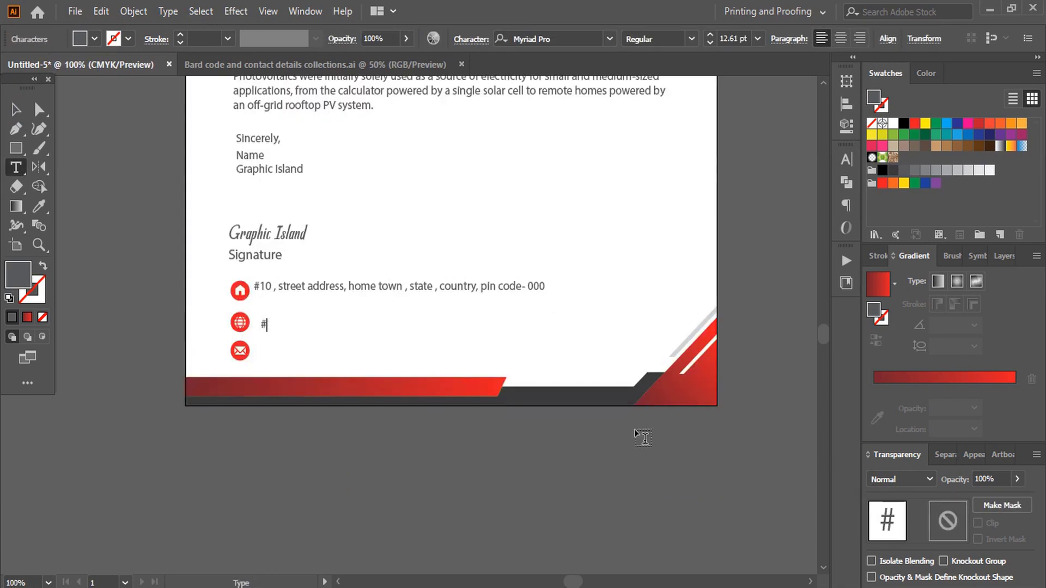
text(www)
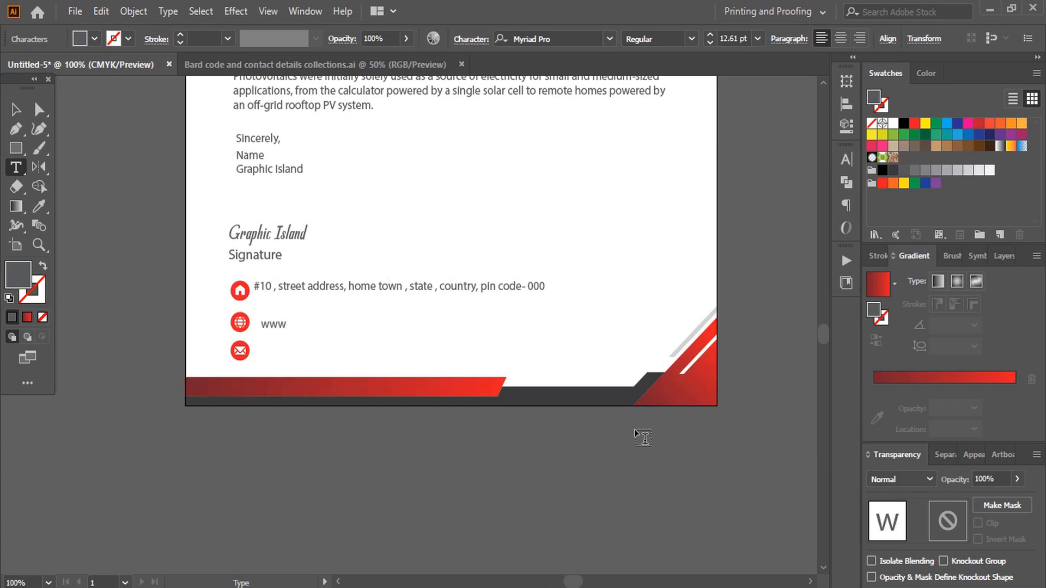
text(.yourwebsite .com)
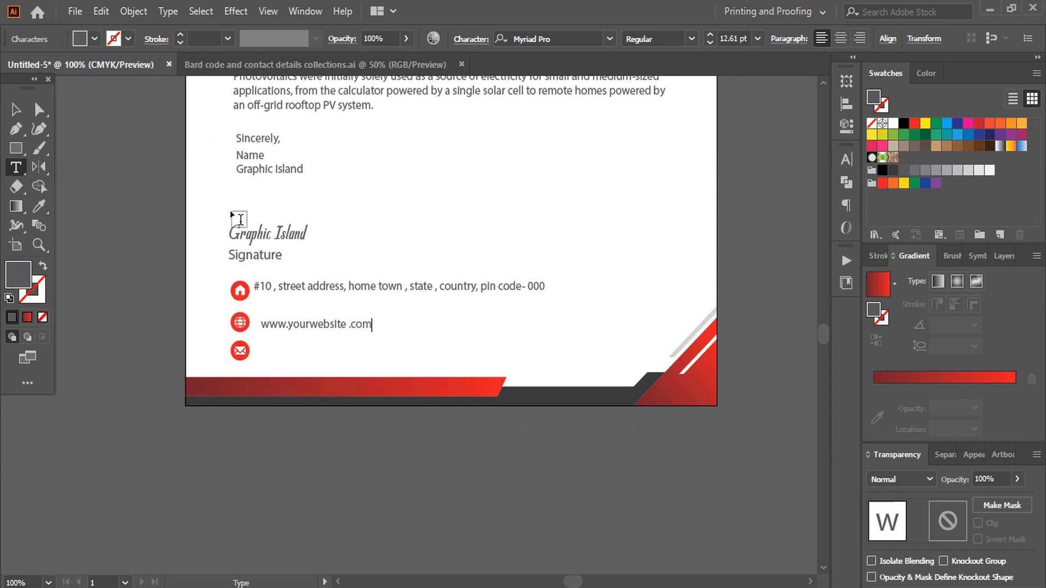
click(16, 109)
click(129, 347)
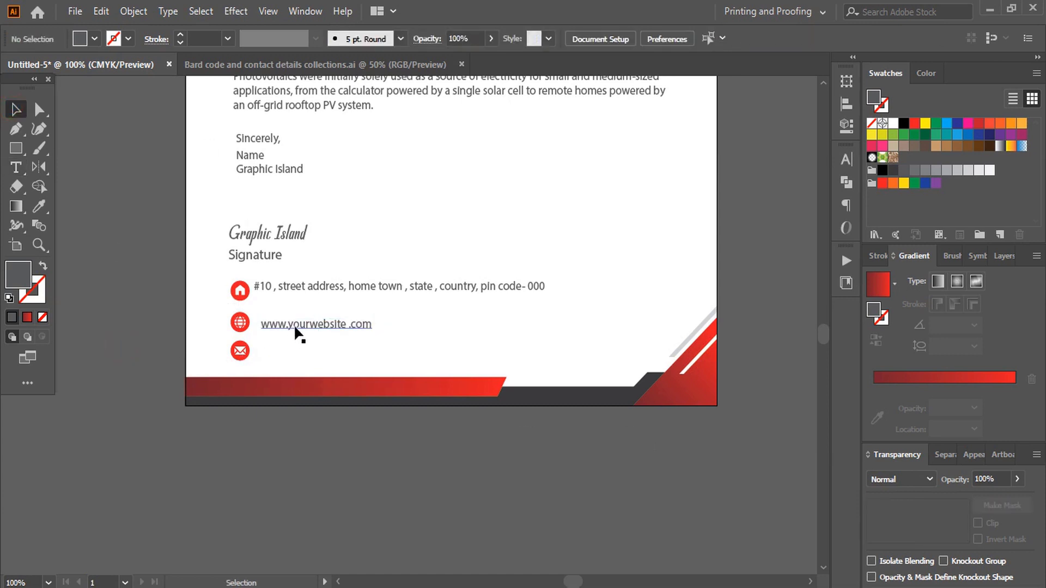
Step: Duplicate the website line beside the envelope icon and replace its text with a placeholder e-mail address
drag(296, 324, 508, 349)
key(t)
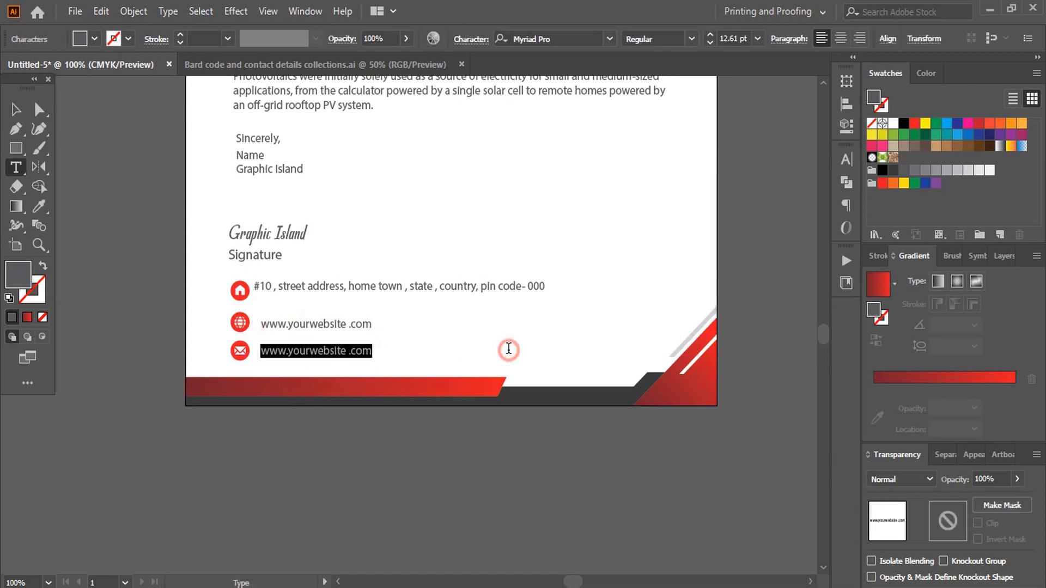
text(yourmailid)
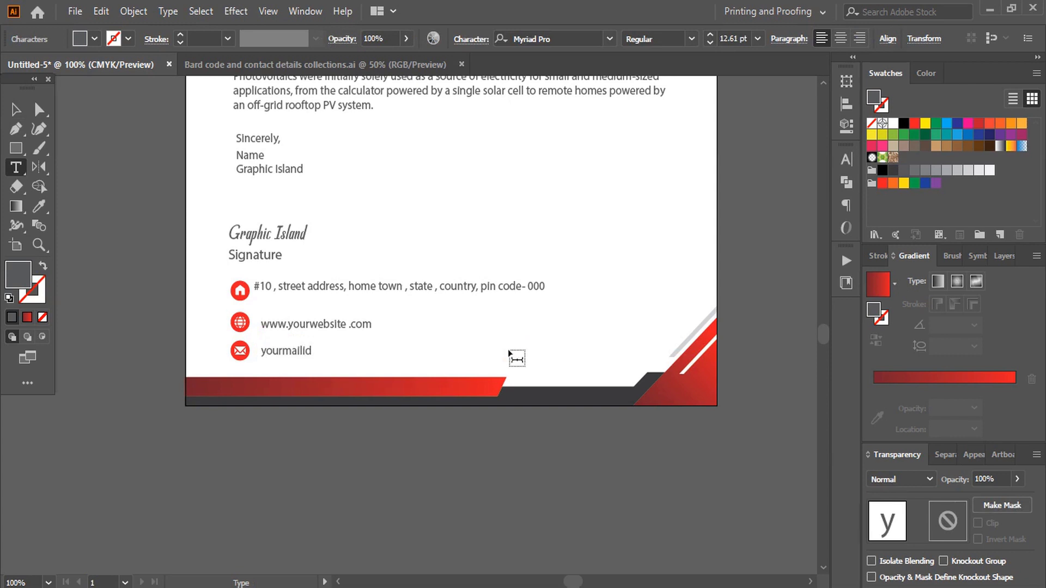
text( @gamill.com)
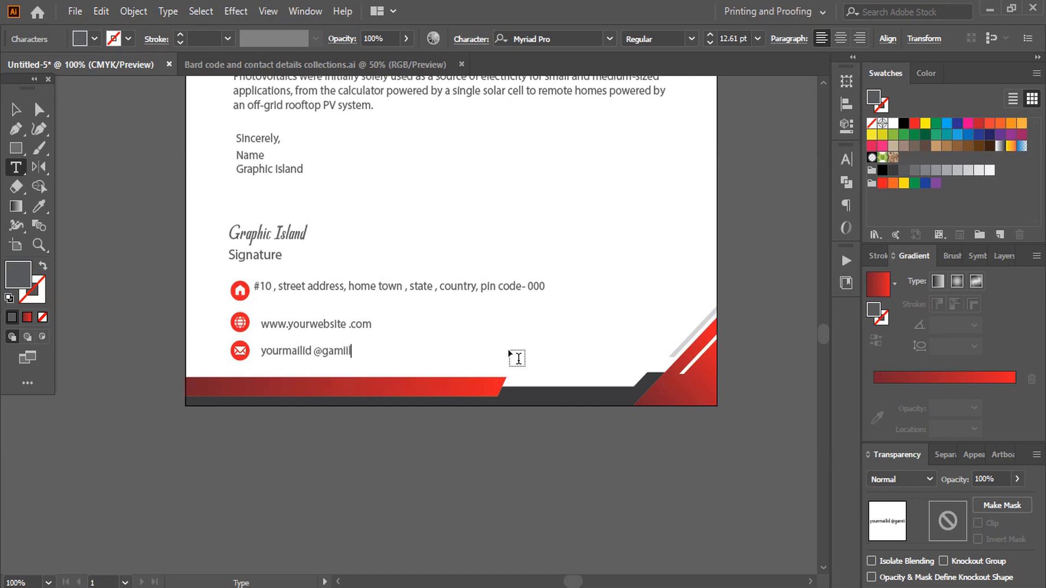
click(16, 109)
click(141, 418)
Step: Bring the Nature Leaves logo from the contact details collection document into the letterhead, placing it below the header above the letter text
key(ctrl+minus)
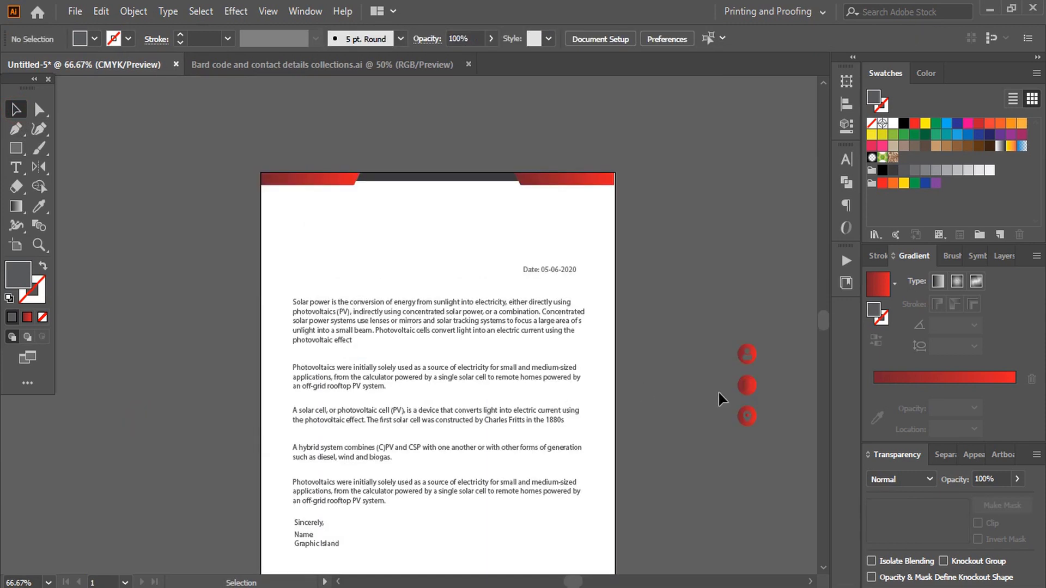
click(302, 65)
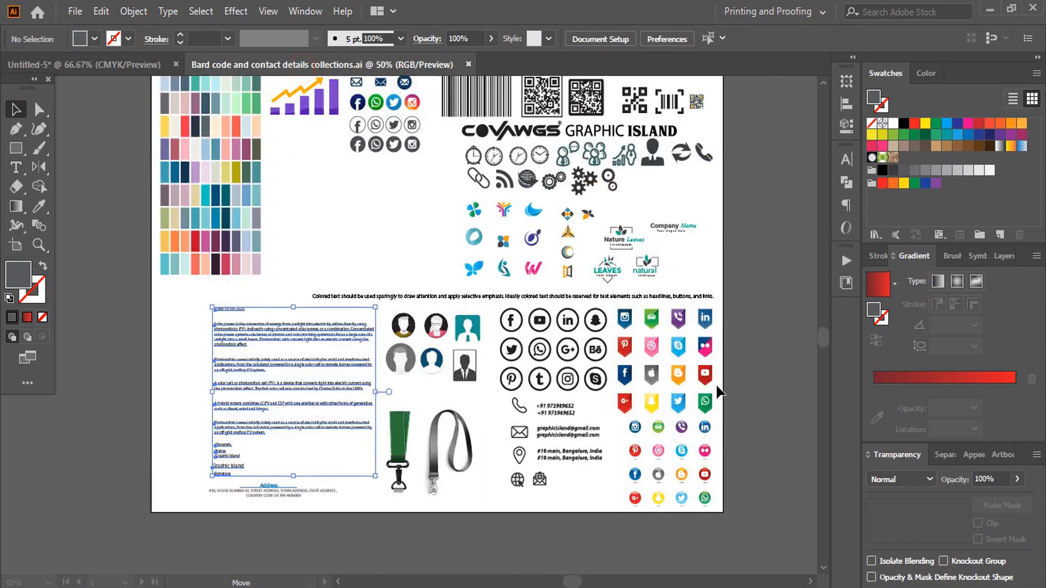
scroll(714, 335, up, 3)
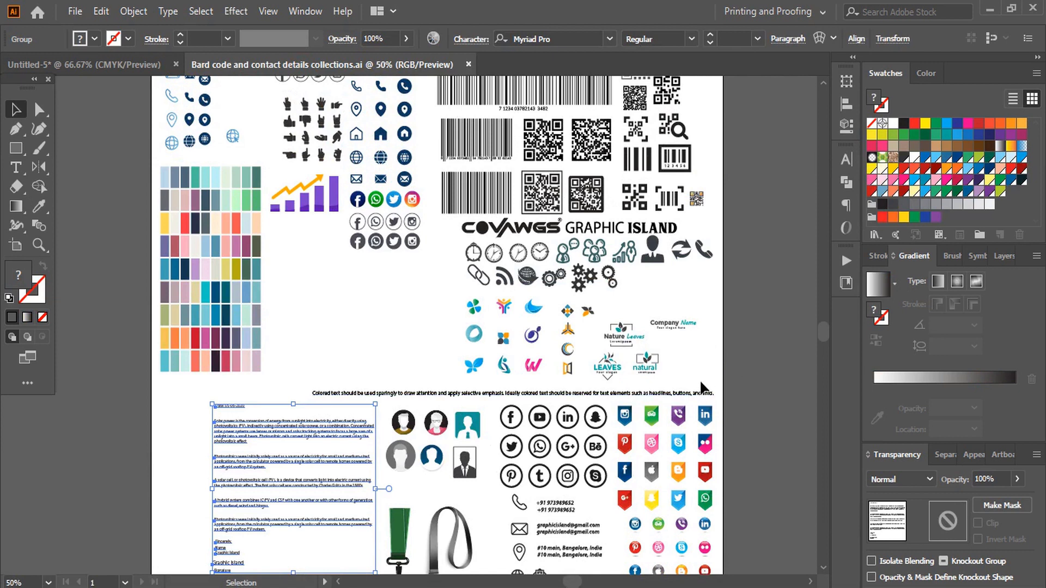
click(624, 335)
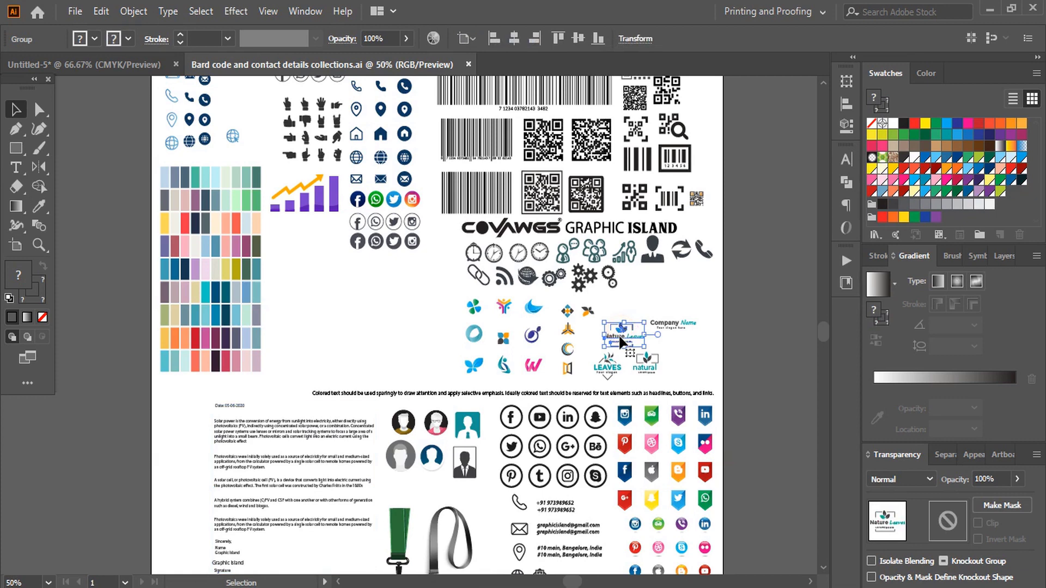
drag(623, 336, 114, 63)
drag(308, 238, 445, 240)
drag(445, 236, 445, 235)
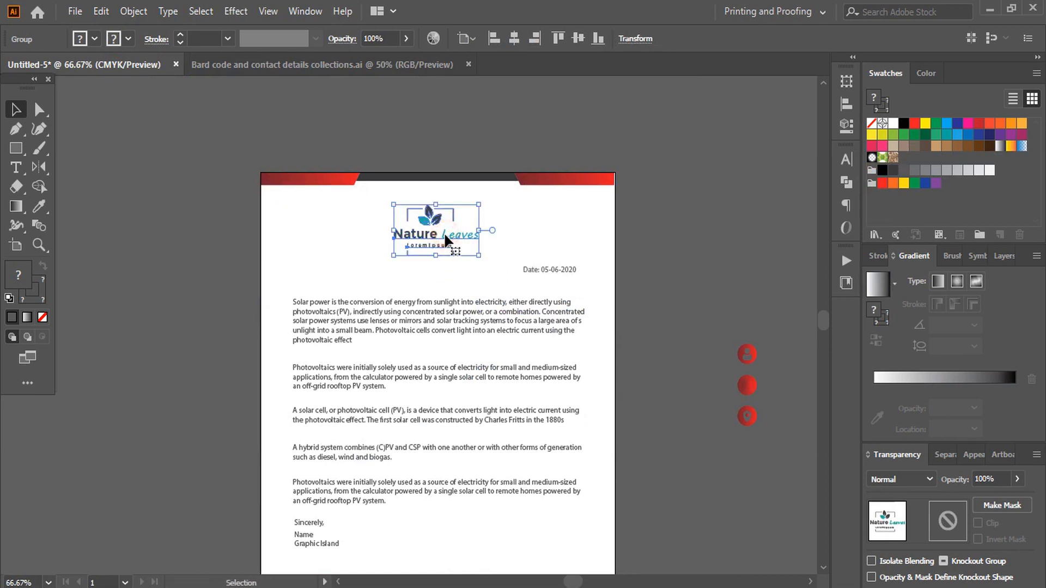
Step: Centre the Nature Leaves logo horizontally on the page and nudge it up closer to the header
key(Up)
key(Up)
key(Up)
key(Right)
key(Right)
key(Right)
key(Right)
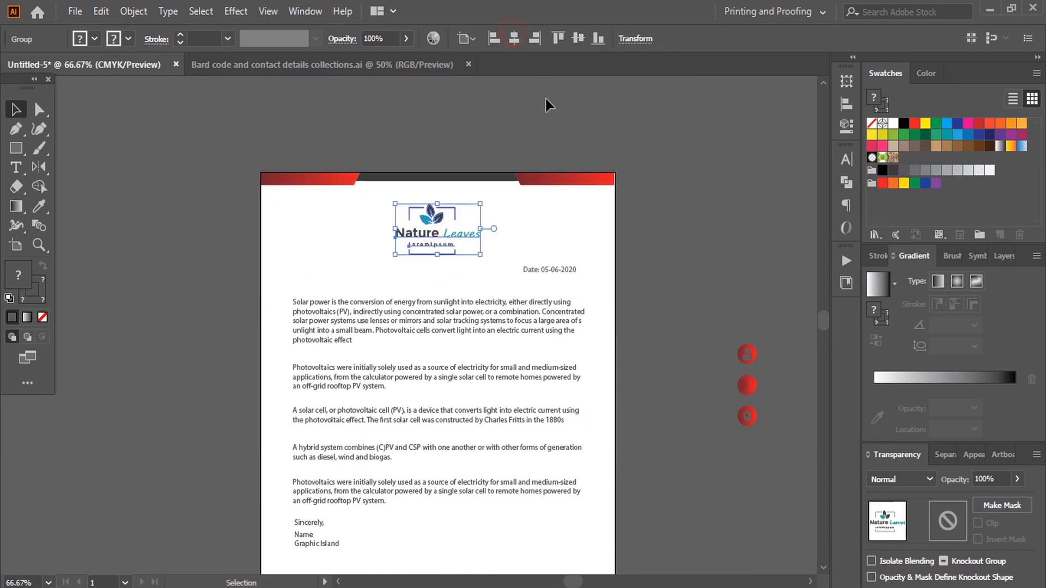
key(Up)
key(Up)
key(Up)
key(Up)
key(Up)
key(Up)
key(Up)
key(Up)
key(Up)
key(Up)
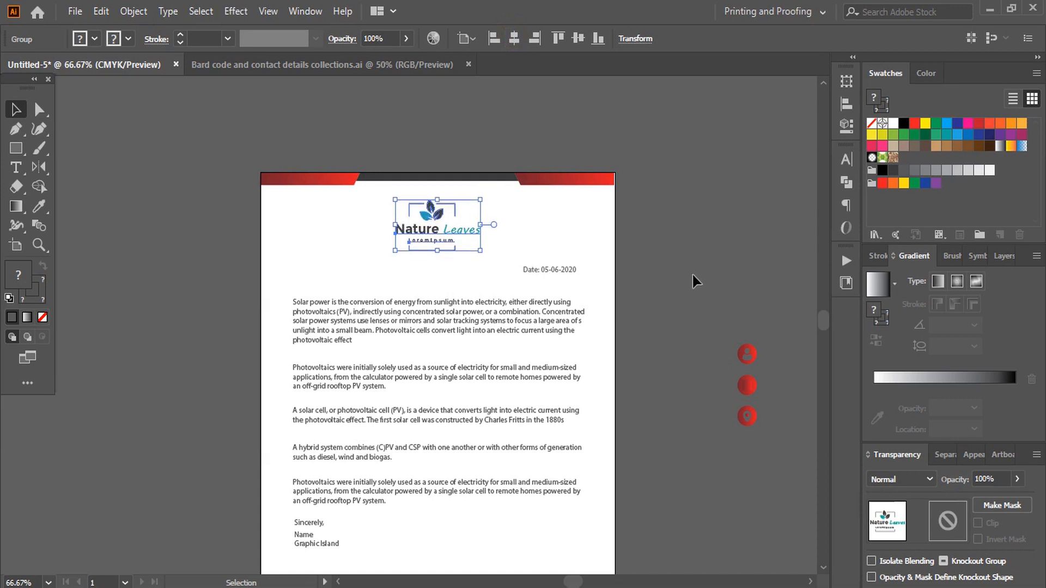
click(692, 272)
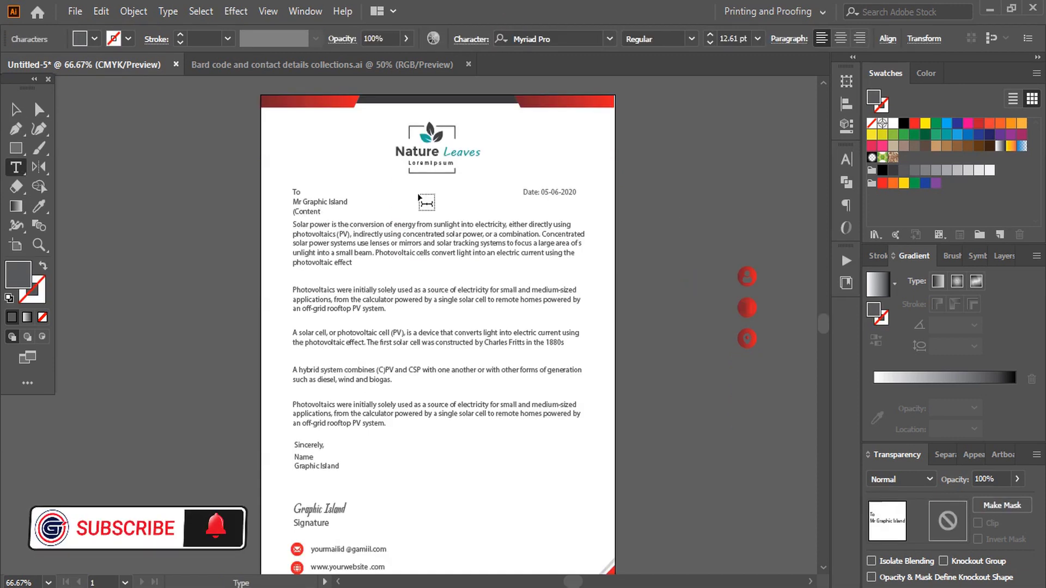
Step: Add the recipient lines "To", "Mr Graphic Island" and "(Content Creator" above the first paragraph, level with the date
text(eator)
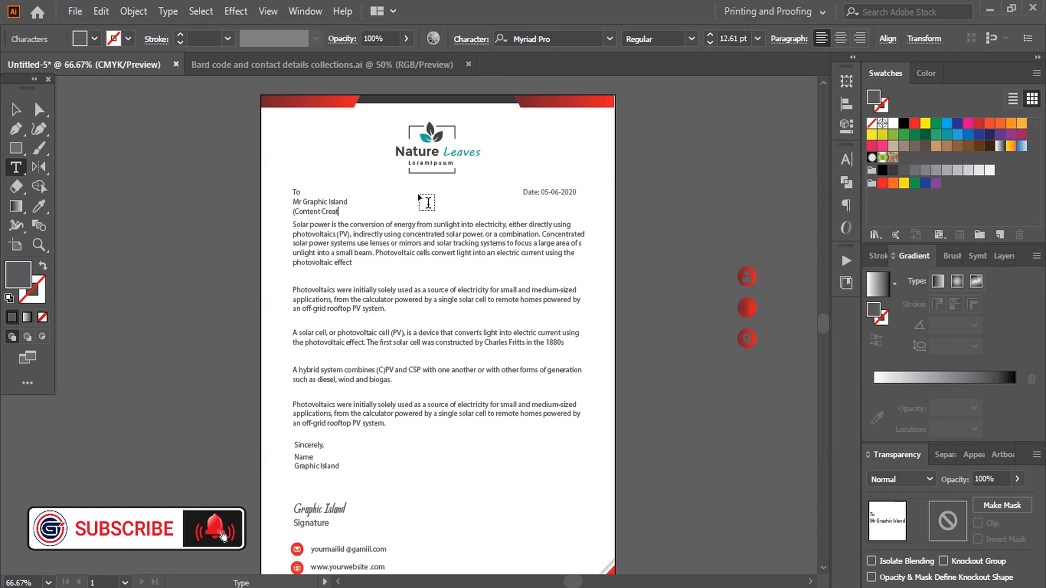